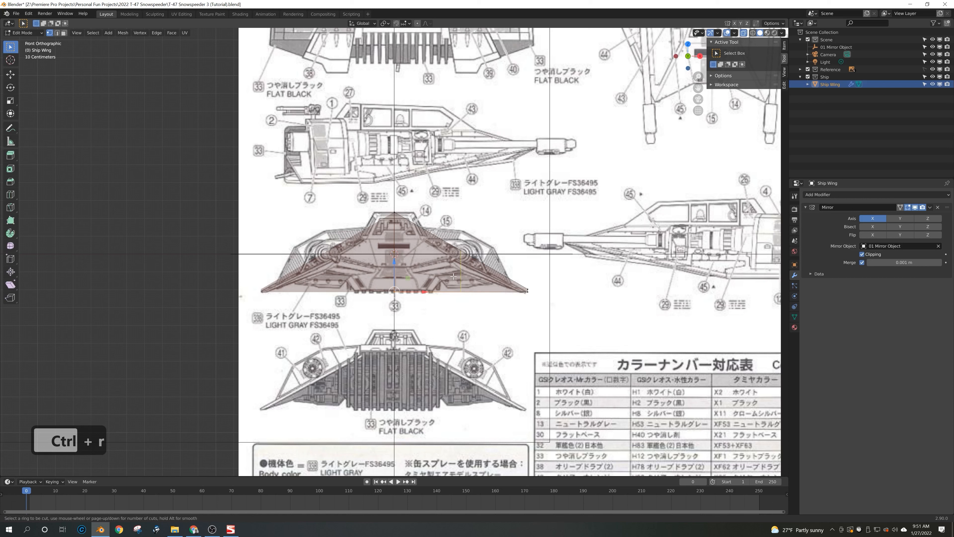
- Add a lengthwise loop cut to the Ship Wing mesh and slide it into line with the front corner on the top-view blueprint
{"action": "left_click", "coordinate": [453, 276]}
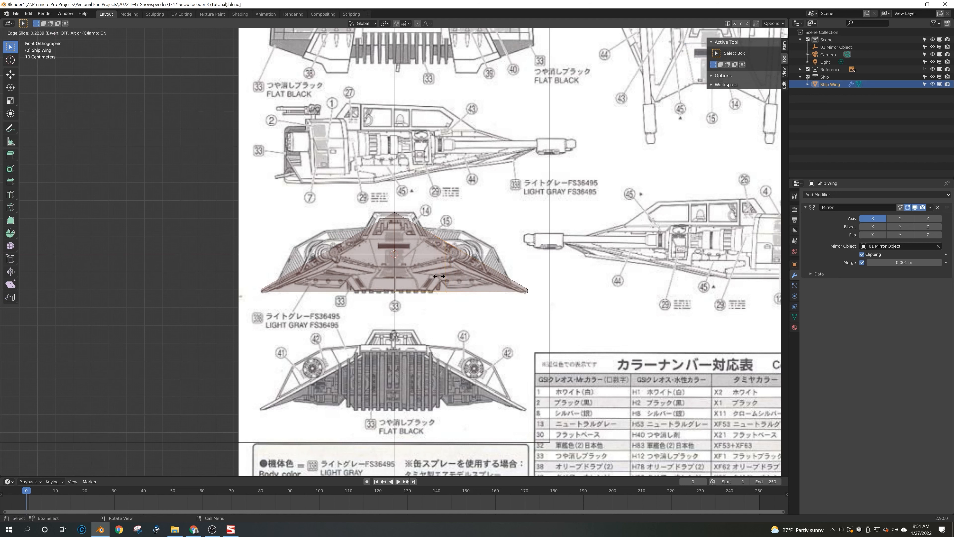
{"action": "left_click", "coordinate": [443, 274]}
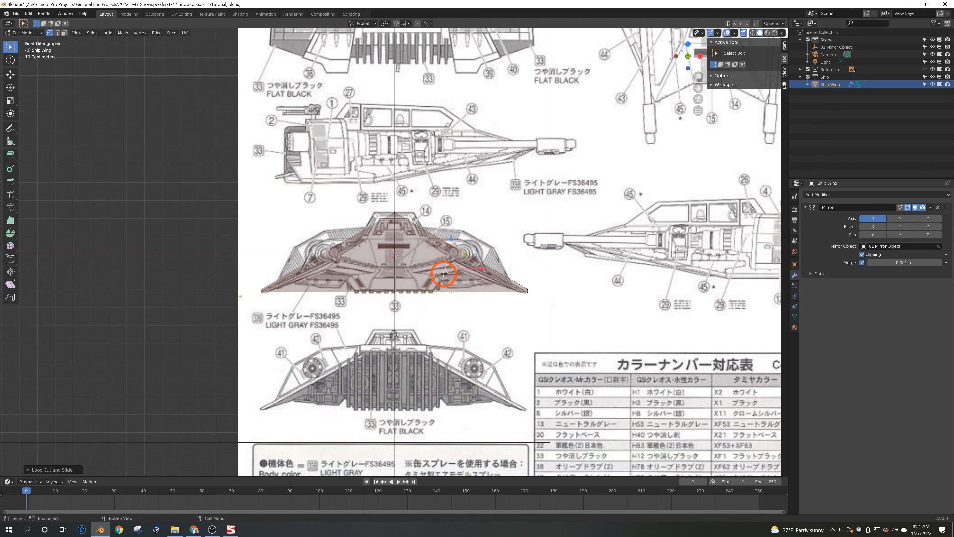
{"action": "key", "text": "KP_7"}
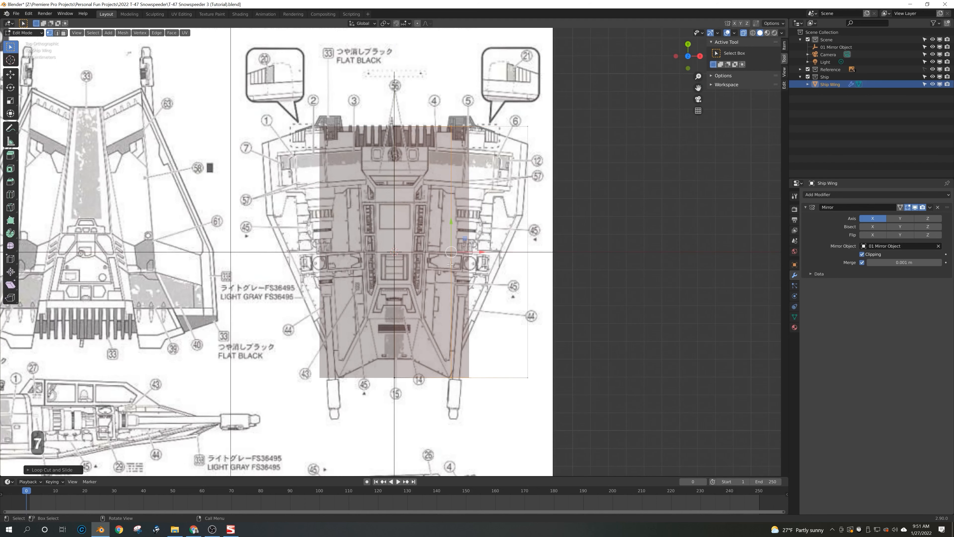
{"action": "key", "text": "g"}
{"action": "key", "text": "g"}
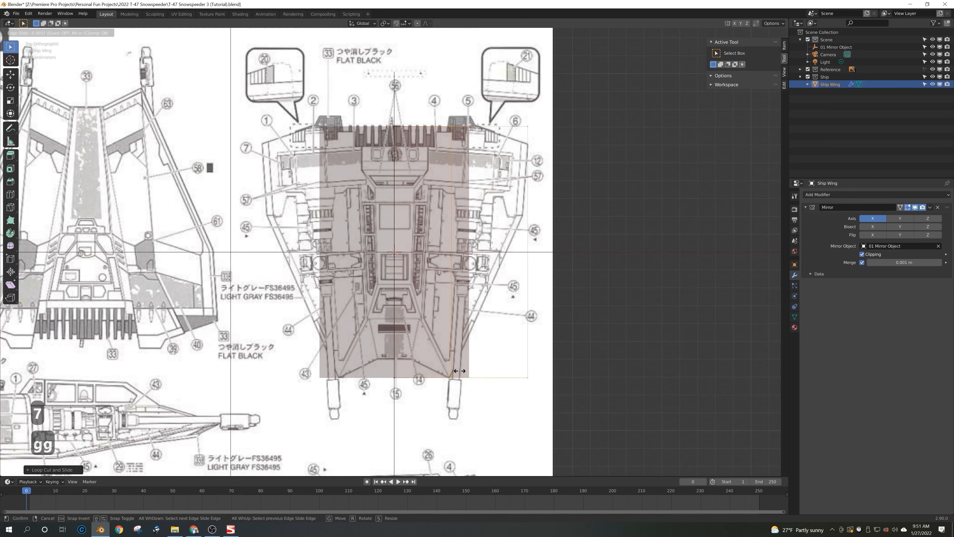
{"action": "left_click", "coordinate": [456, 371]}
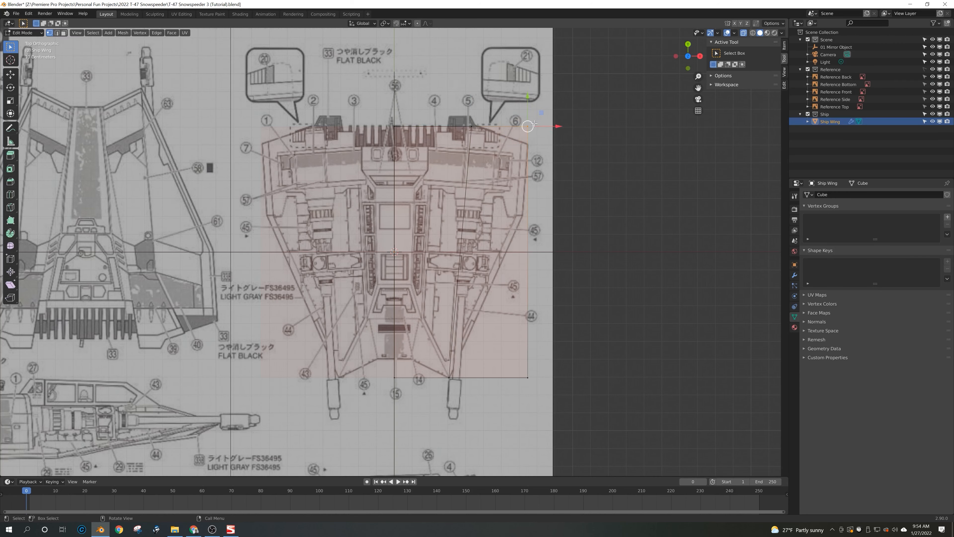
- Slide the wing's rear outer corner vertices forward along the side edge to meet the corner on the blueprint
{"action": "key", "text": "g"}
{"action": "key", "text": "g"}
{"action": "key", "text": "g"}
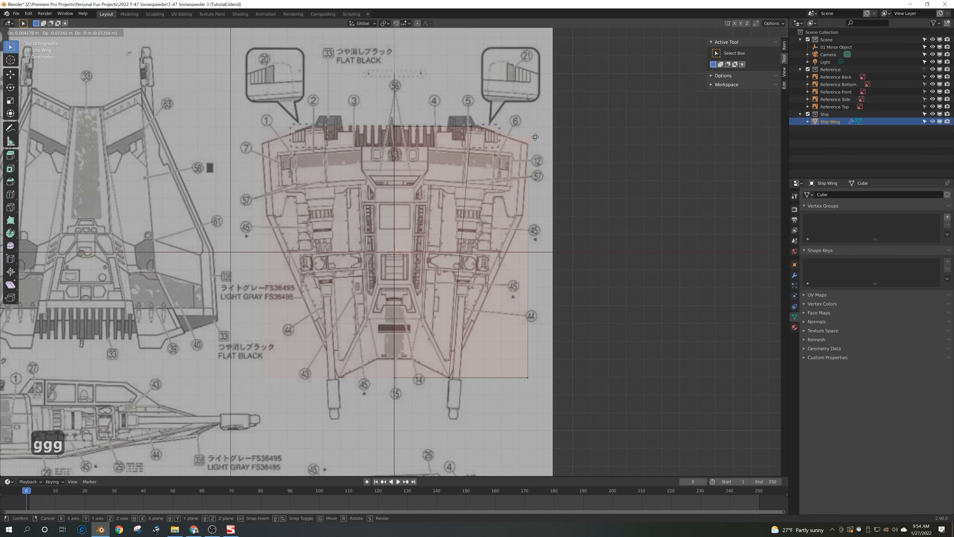
{"action": "key", "text": "g"}
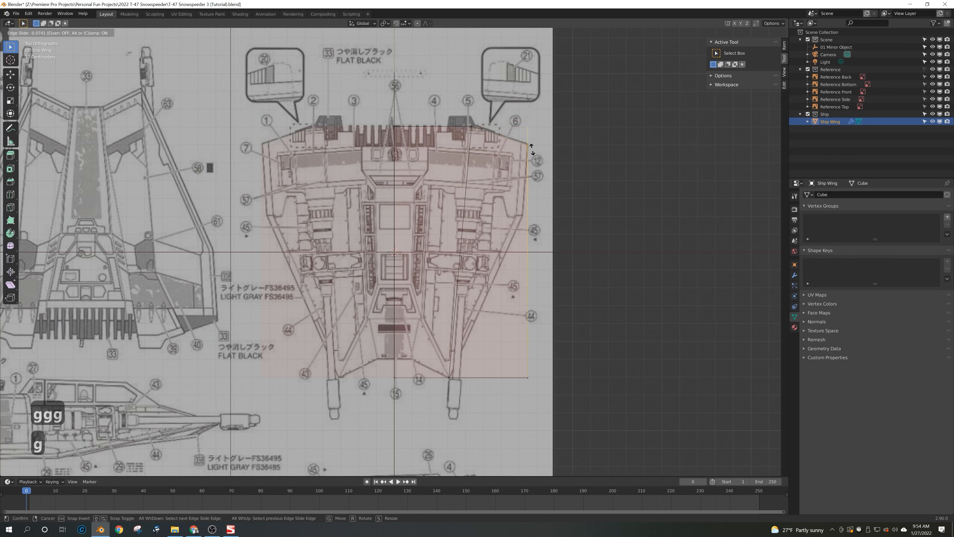
{"action": "left_click", "coordinate": [531, 148]}
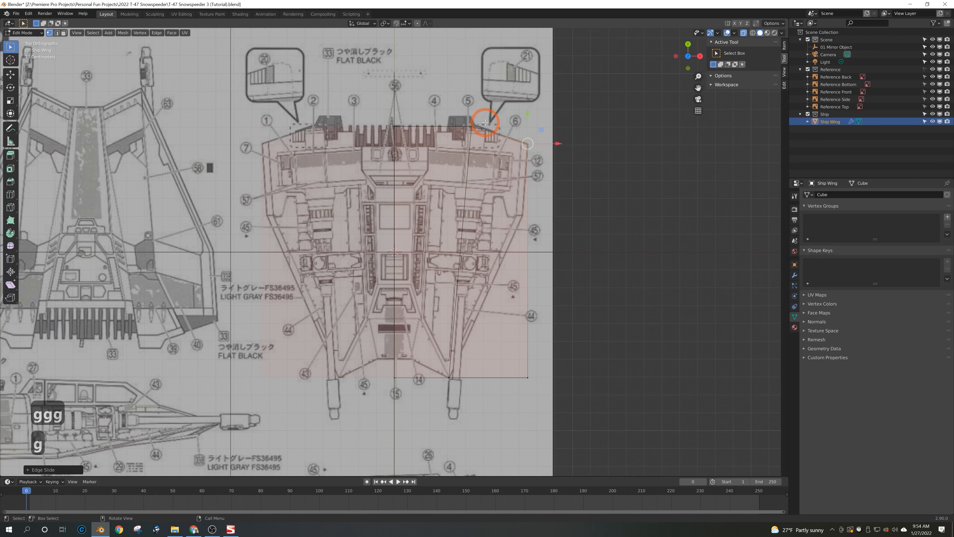
- Add a crosswise loop cut through the wing and slide it rearward to the widest bend of the blueprint outline
{"action": "key", "text": "ctrl+r"}
{"action": "left_click", "coordinate": [458, 205]}
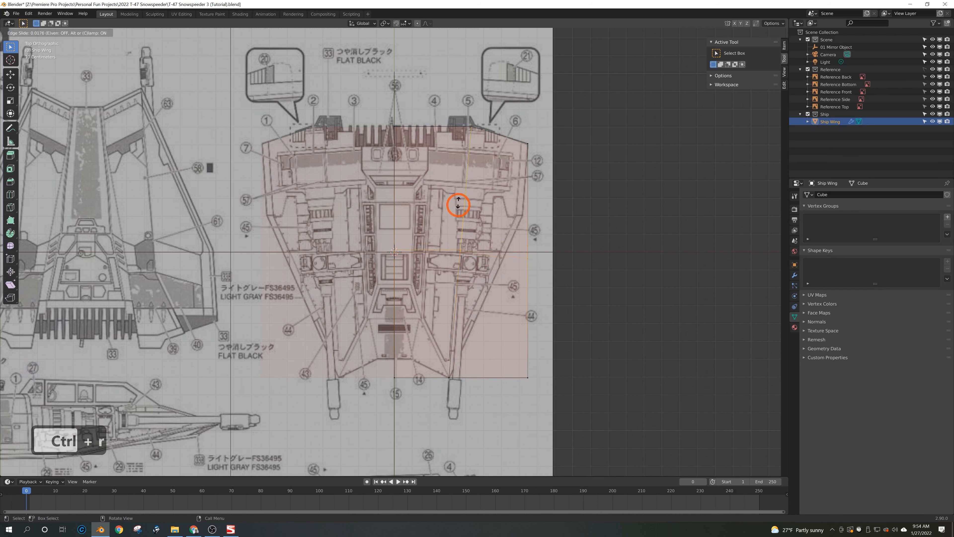
{"action": "left_click", "coordinate": [452, 158]}
- Move the outer side vertices of the crosswise cut slightly inward onto the blueprint's wing outline
{"action": "left_click", "coordinate": [512, 224]}
{"action": "key", "text": "g"}
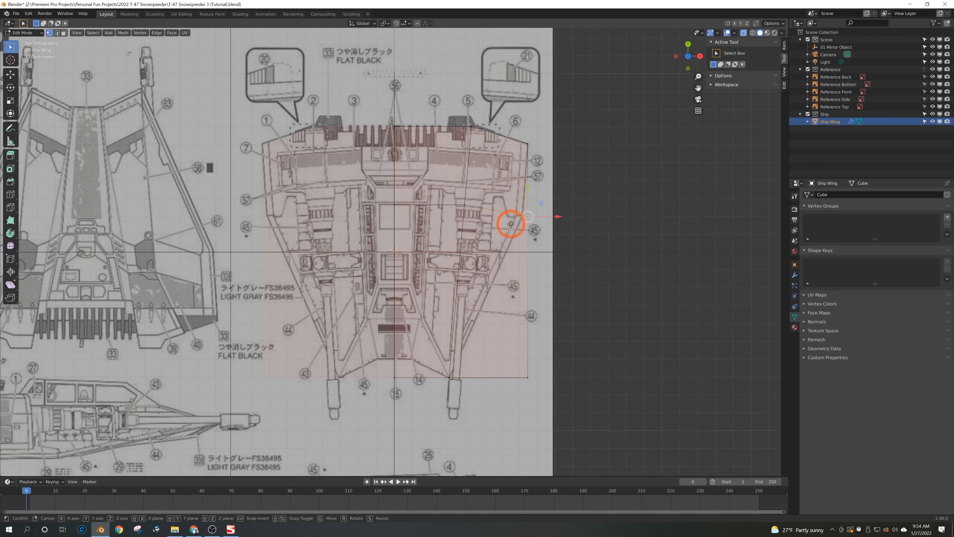
{"action": "key", "text": "g"}
{"action": "left_click", "coordinate": [490, 210]}
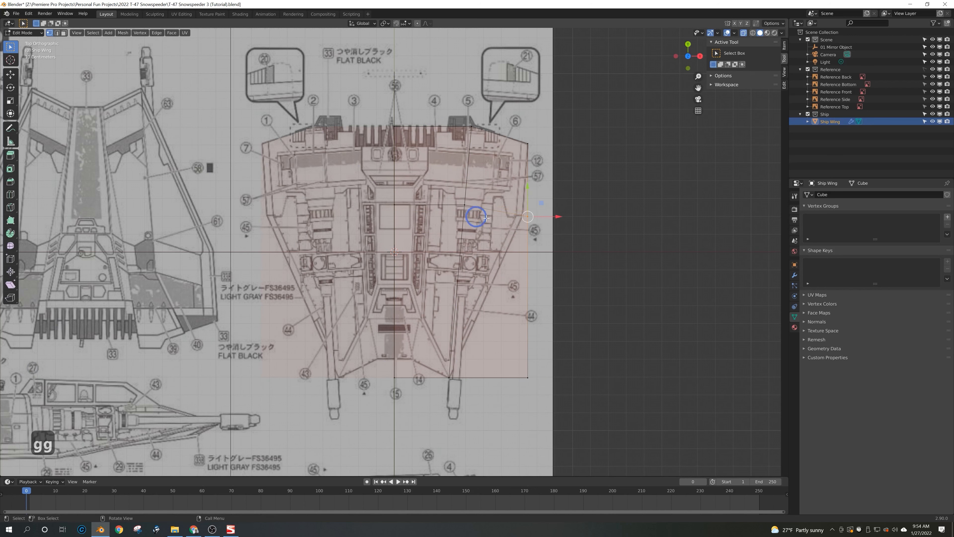
{"action": "key", "text": "g"}
{"action": "key", "text": "g"}
{"action": "left_click", "coordinate": [513, 215]}
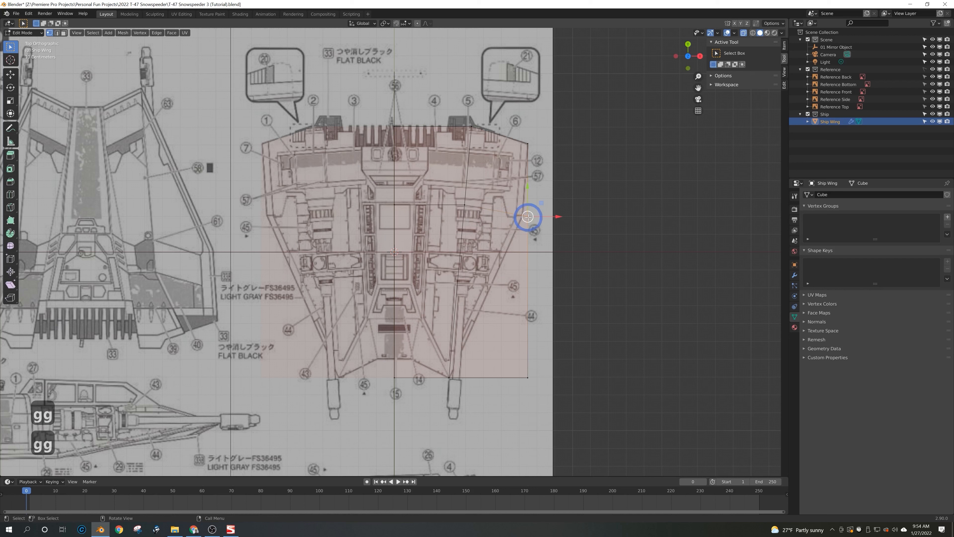
{"action": "key", "text": "g"}
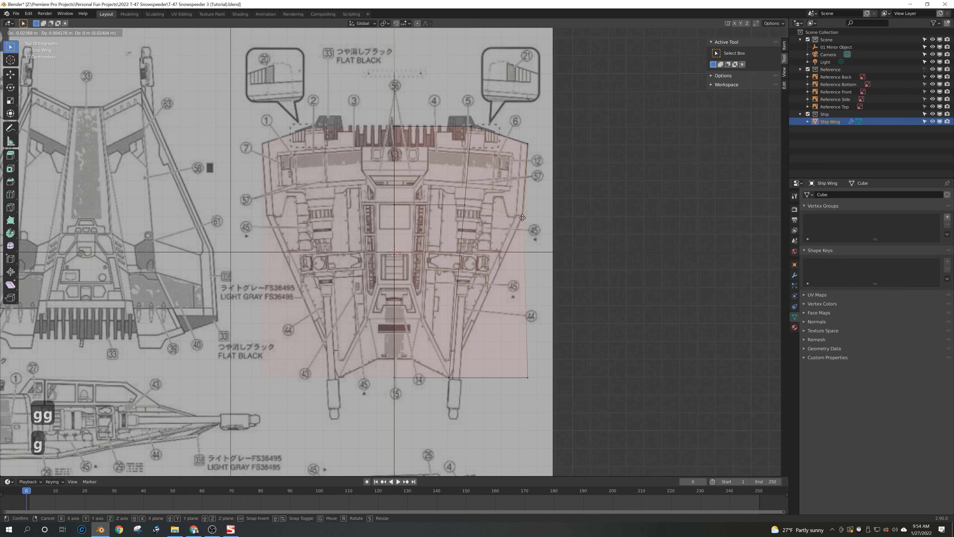
{"action": "left_click", "coordinate": [523, 217]}
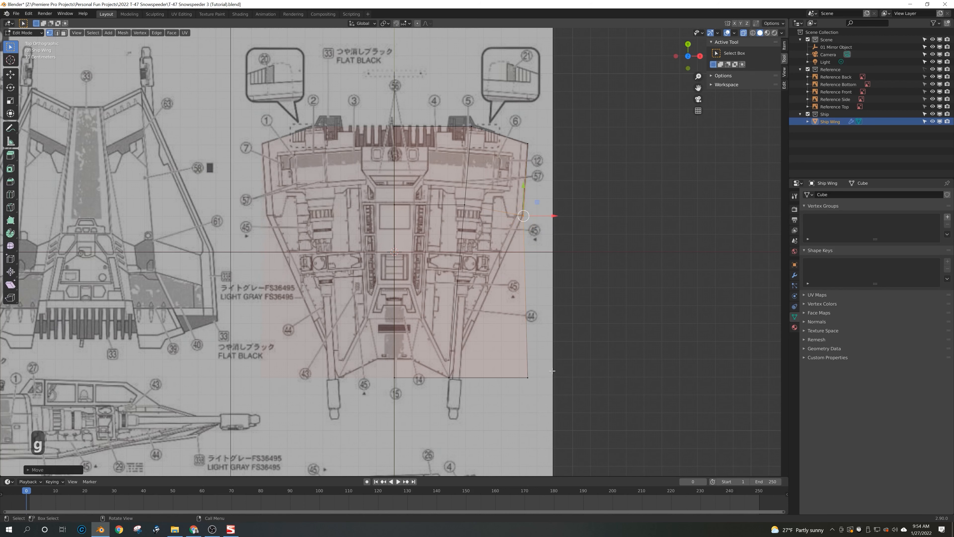
- Turn off X-ray to check the wing in perspective and undo the last changes to it
{"action": "mouse_move", "coordinate": [536, 370]}
{"action": "middle_mouse_down"}
{"action": "mouse_move", "coordinate": [481, 280]}
{"action": "mouse_move", "coordinate": [464, 268]}
{"action": "mouse_move", "coordinate": [451, 277]}
{"action": "mouse_move", "coordinate": [502, 309]}
{"action": "mouse_move", "coordinate": [515, 294]}
{"action": "mouse_move", "coordinate": [515, 265]}
{"action": "mouse_move", "coordinate": [508, 295]}
{"action": "mouse_move", "coordinate": [520, 296]}
{"action": "mouse_move", "coordinate": [522, 319]}
{"action": "mouse_move", "coordinate": [498, 338]}
{"action": "mouse_move", "coordinate": [489, 334]}
{"action": "middle_mouse_up"}
{"action": "key", "text": "alt+z"}
{"action": "key", "text": "ctrl+z"}
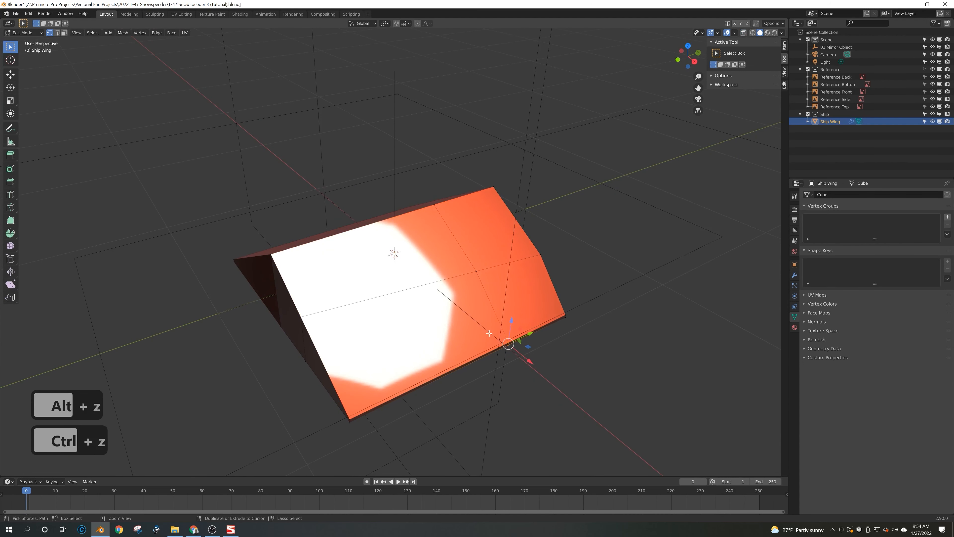
{"action": "key", "text": "ctrl+z"}
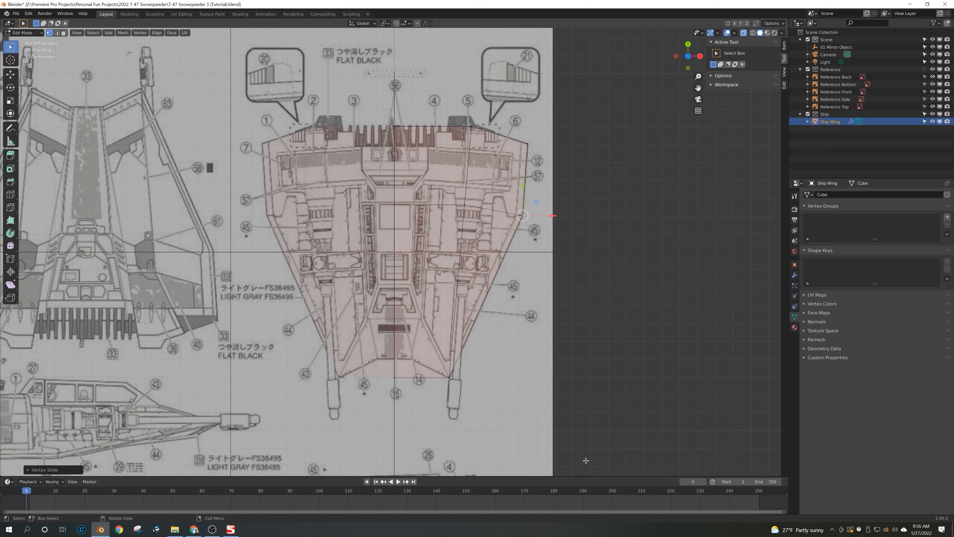
- Merge all of the wing's vertices by distance to remove duplicates
{"action": "key", "text": "a"}
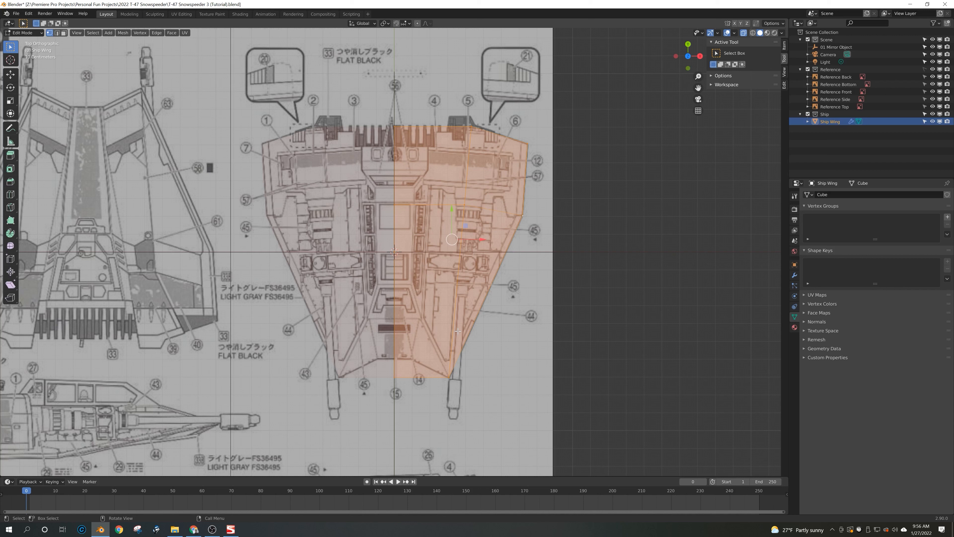
{"action": "key", "text": "m"}
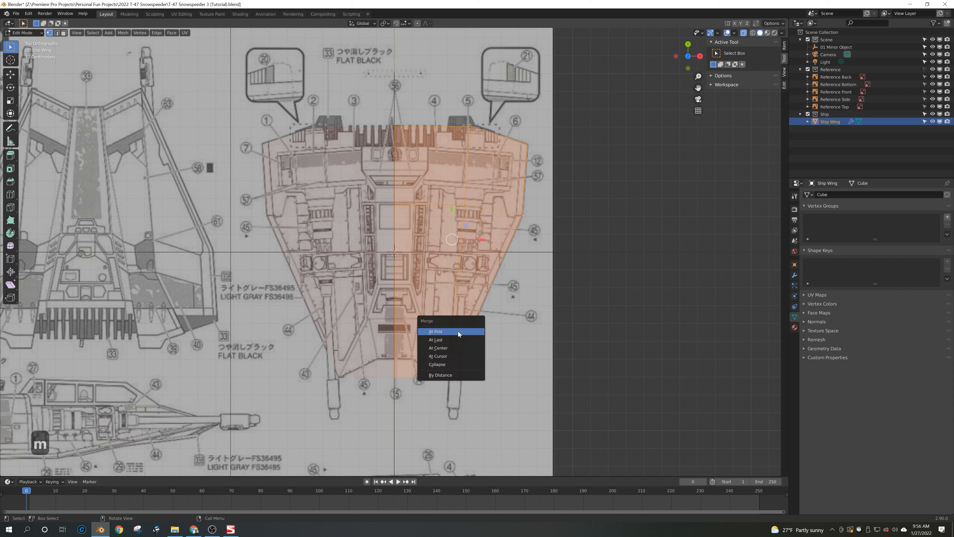
{"action": "left_click", "coordinate": [459, 375]}
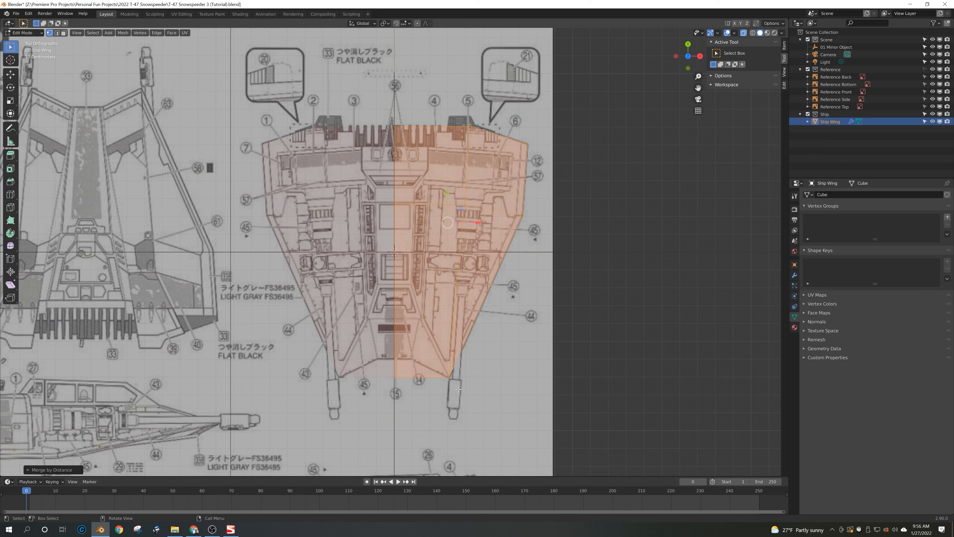
- Move the inner front vertices back along Y to form the blueprint's front notch, check the shape, and select the whole mesh
{"action": "left_click", "coordinate": [450, 377]}
{"action": "middle_click_drag", "start_coordinate": [488, 391], "coordinate": [378, 381]}
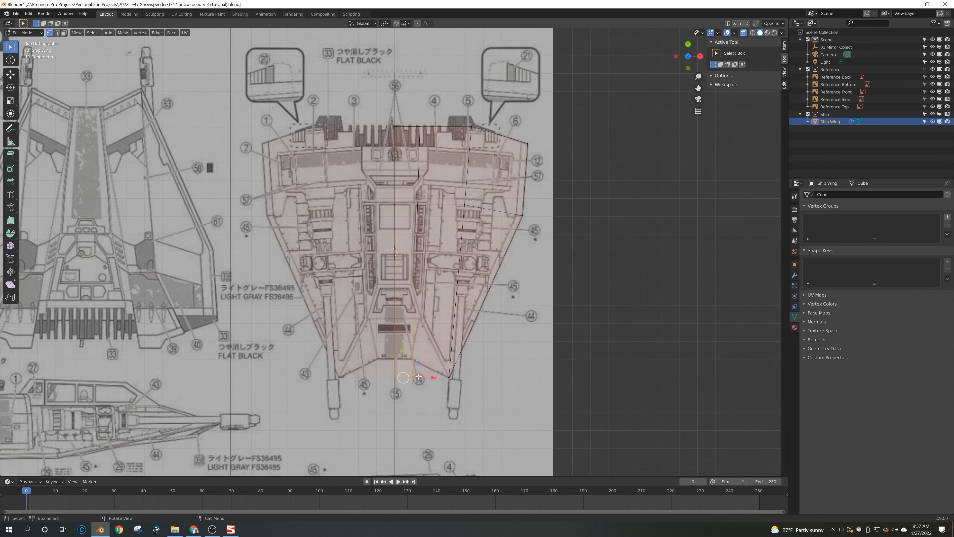
{"action": "left_click_drag", "start_coordinate": [403, 348], "coordinate": [401, 328]}
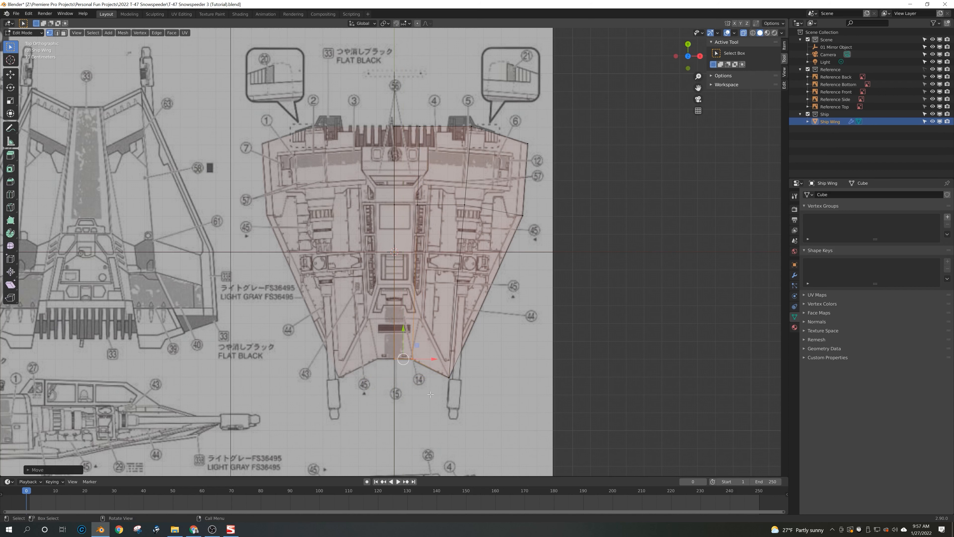
{"action": "middle_click_drag", "start_coordinate": [503, 379], "coordinate": [485, 284]}
{"action": "middle_click_drag", "start_coordinate": [515, 315], "coordinate": [467, 344]}
{"action": "key", "text": "KP_7"}
{"action": "key", "text": "a"}
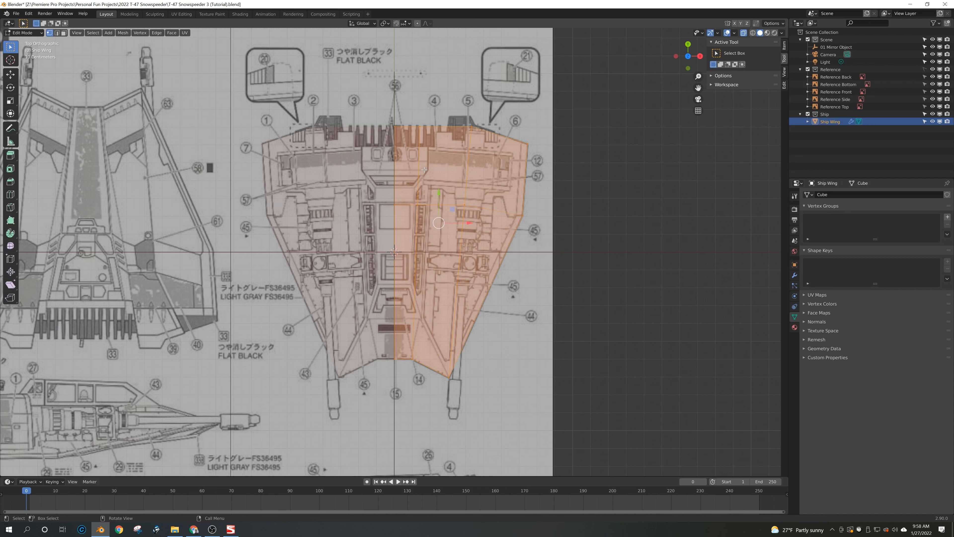
- Switch to Chrome and browse the T-47 airspeeder image results for references of the ship's shape
{"action": "left_click", "coordinate": [194, 530]}
{"action": "left_click", "coordinate": [474, 44]}
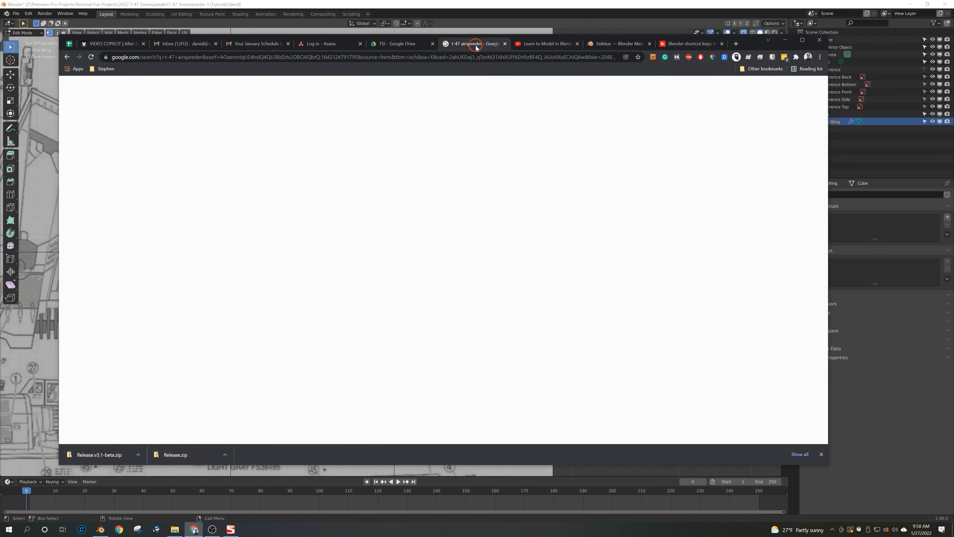
{"action": "scroll", "coordinate": [348, 263], "scroll_direction": "down", "scroll_amount": 10}
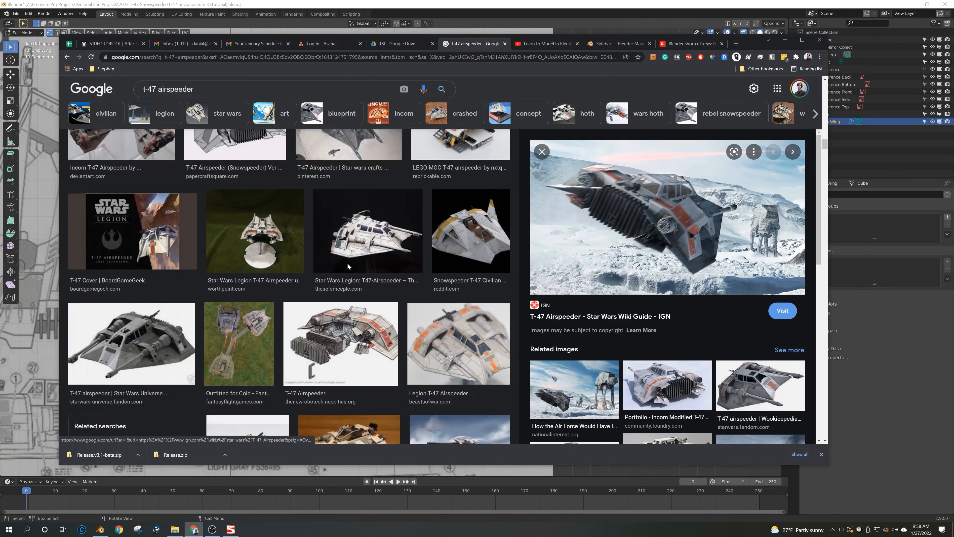
{"action": "scroll", "coordinate": [347, 262], "scroll_direction": "down", "scroll_amount": 8}
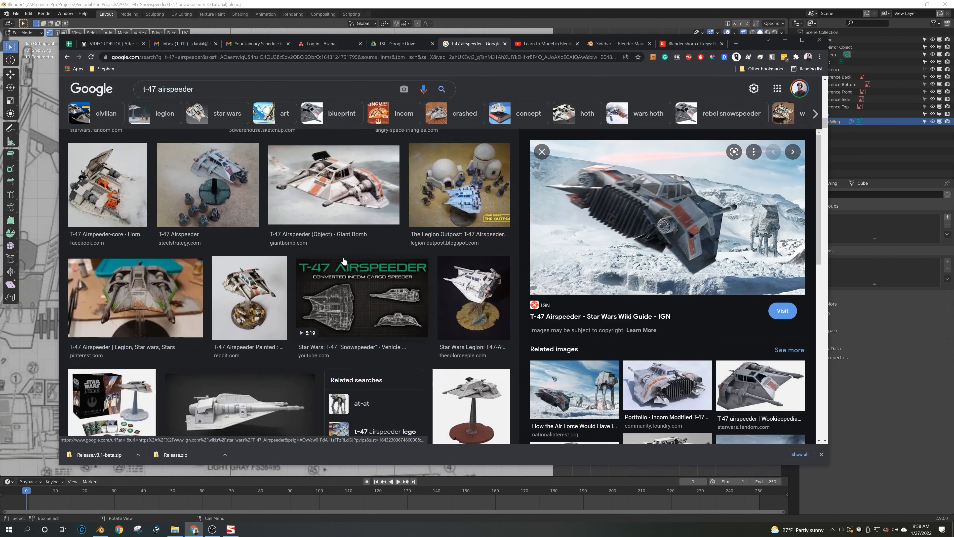
{"action": "scroll", "coordinate": [309, 268], "scroll_direction": "up", "scroll_amount": 10}
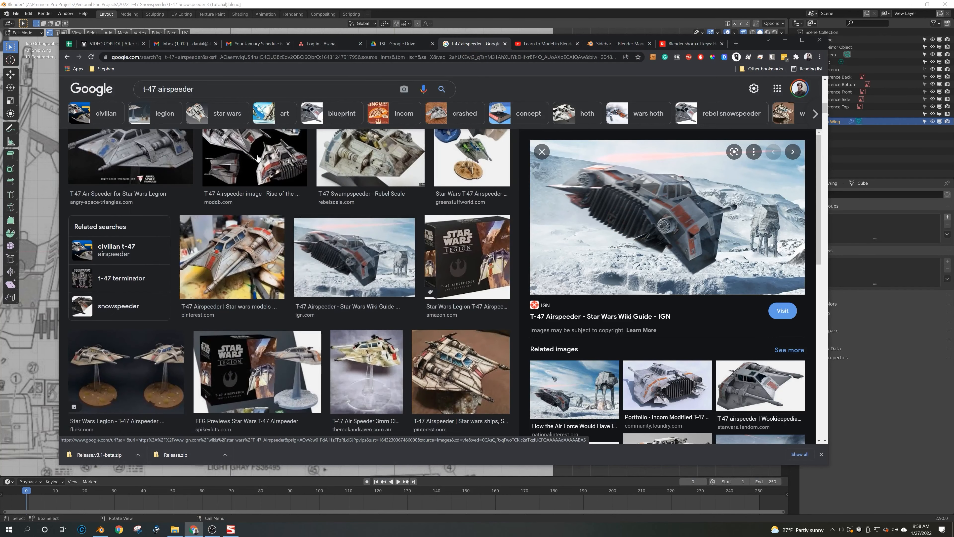
{"action": "scroll", "coordinate": [155, 164], "scroll_direction": "up", "scroll_amount": 10}
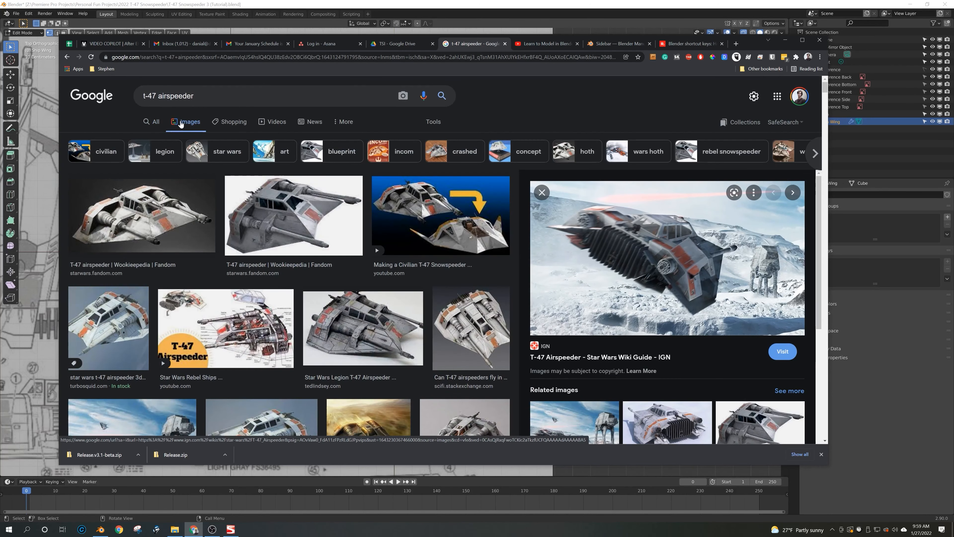
{"action": "scroll", "coordinate": [232, 279], "scroll_direction": "down", "scroll_amount": 3}
{"action": "scroll", "coordinate": [233, 282], "scroll_direction": "down", "scroll_amount": 8}
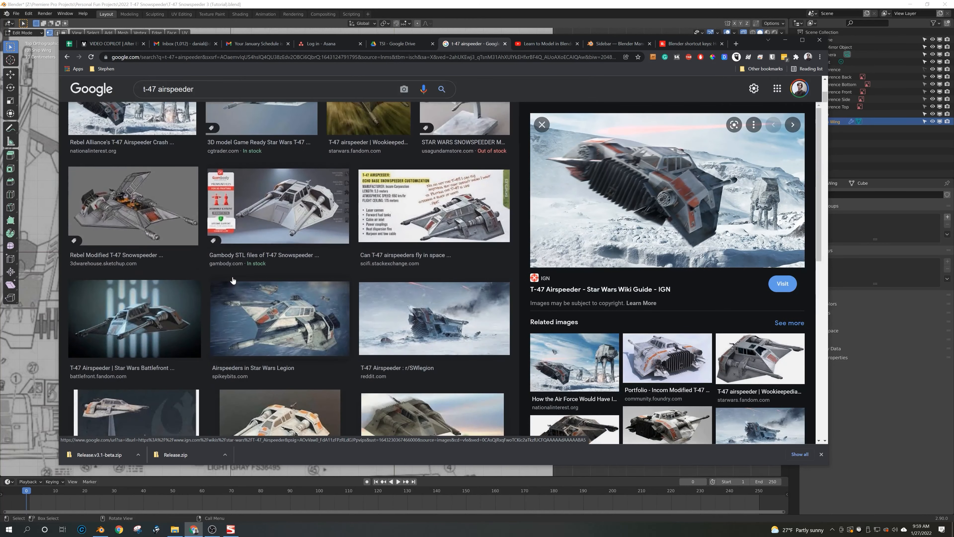
{"action": "scroll", "coordinate": [233, 279], "scroll_direction": "down", "scroll_amount": 4}
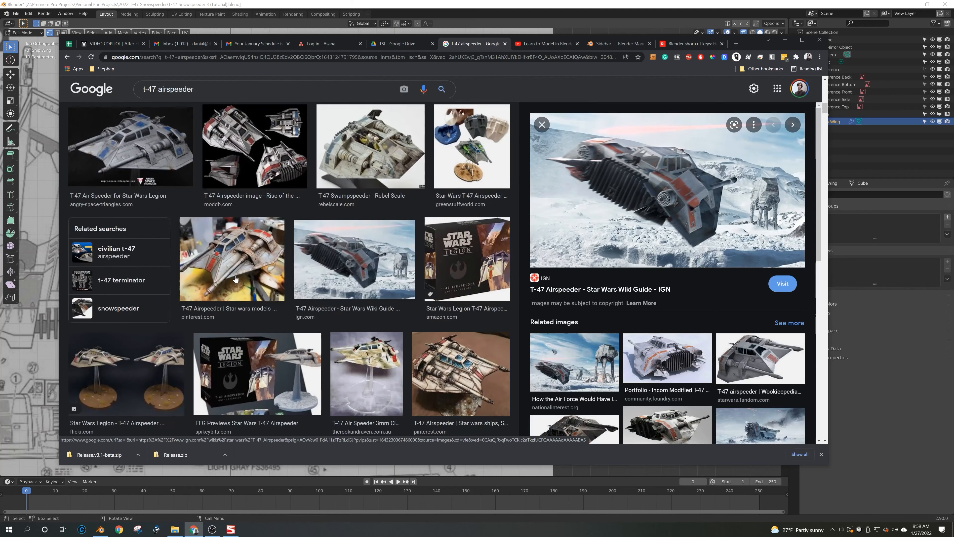
{"action": "scroll", "coordinate": [236, 279], "scroll_direction": "down", "scroll_amount": 5}
{"action": "scroll", "coordinate": [245, 276], "scroll_direction": "down", "scroll_amount": 4}
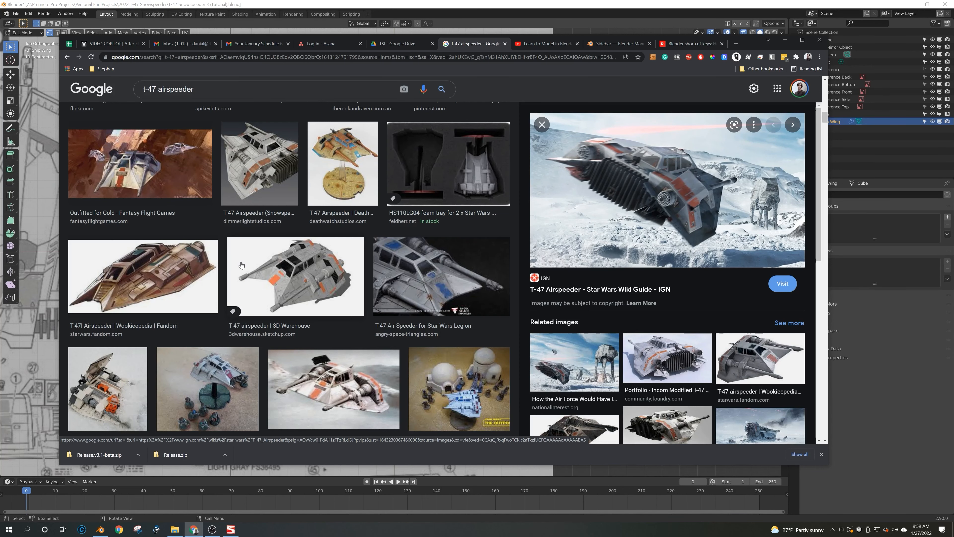
{"action": "scroll", "coordinate": [230, 261], "scroll_direction": "down", "scroll_amount": 2}
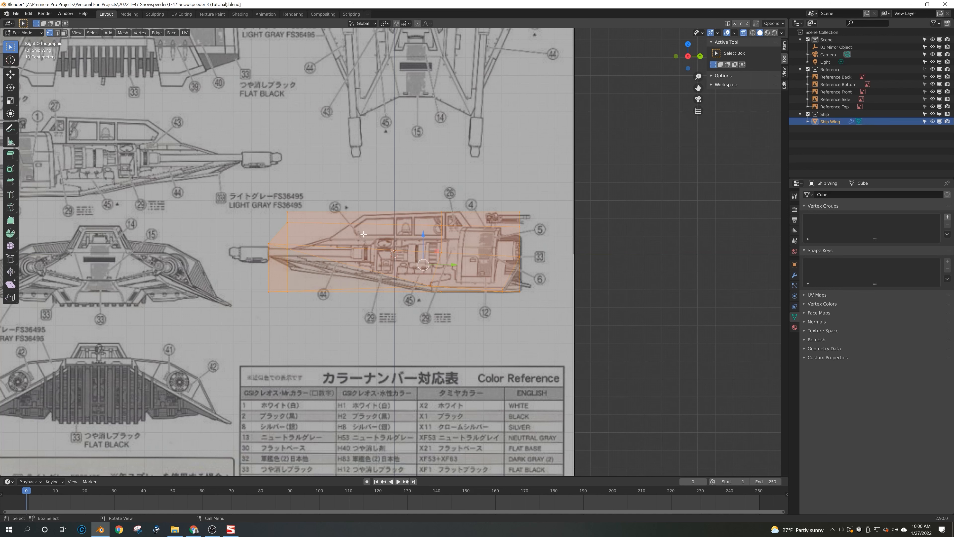
- Add a crosswise loop cut through the wing's lower front faces, leaving it at zero slide
{"action": "key", "text": "KP_7"}
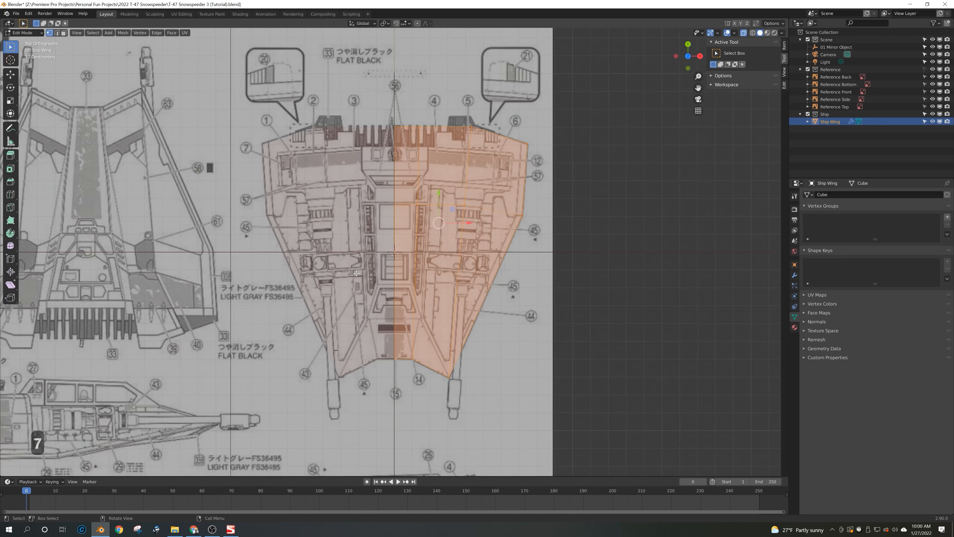
{"action": "key", "text": "ctrl+r"}
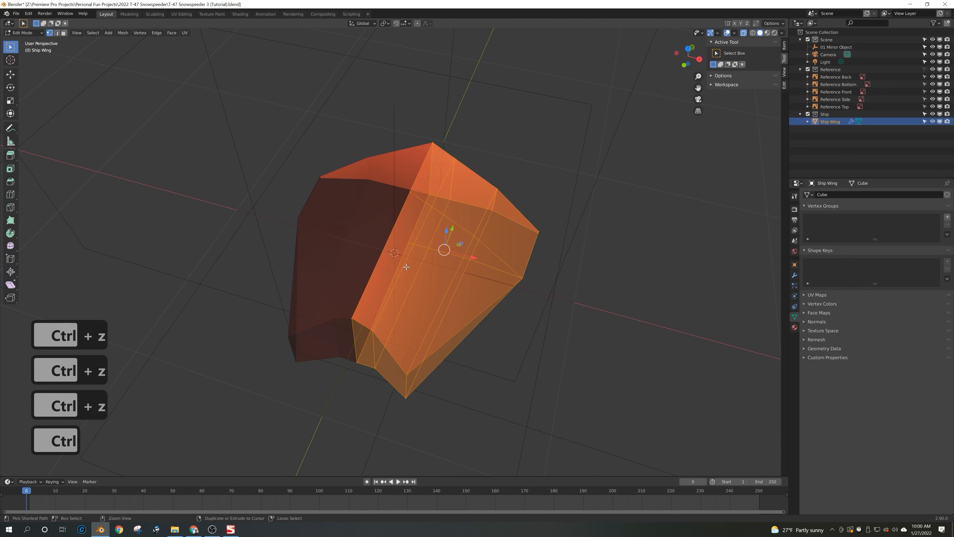
{"action": "key", "text": "ctrl+r"}
{"action": "left_click", "coordinate": [405, 267]}
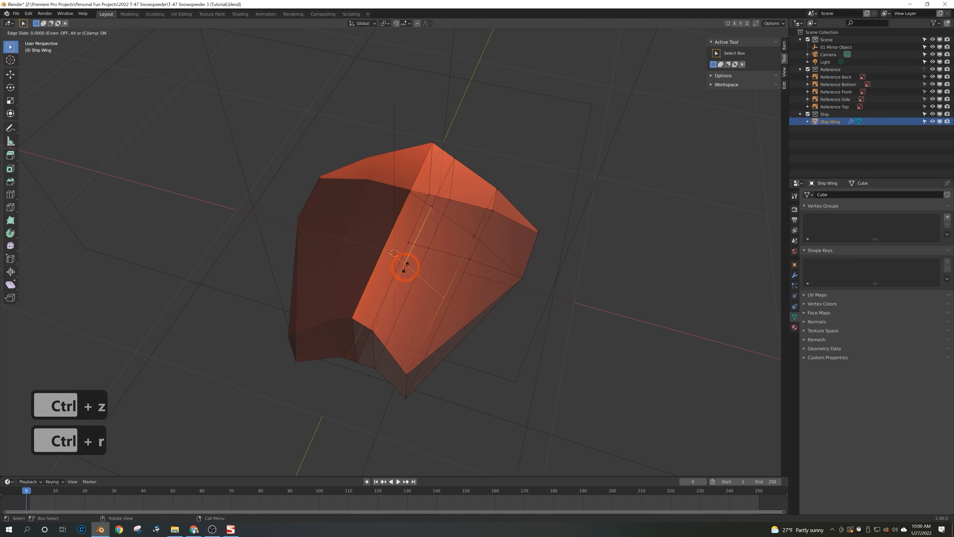
{"action": "left_click", "coordinate": [405, 267]}
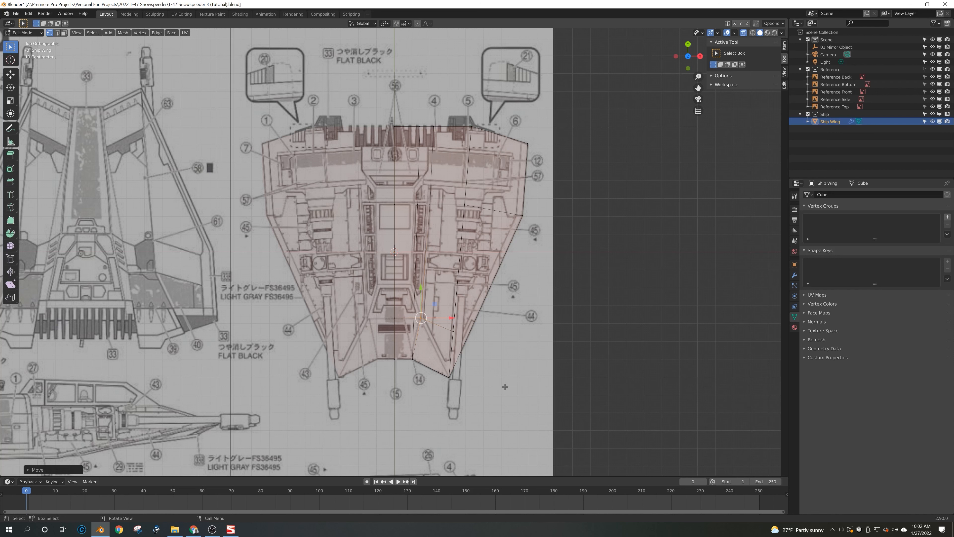
- Check the wing's front in perspective, look through the T-47 pictures in Chrome for its nose shape, and return to Blender
{"action": "middle_click_drag", "start_coordinate": [498, 392], "coordinate": [421, 331]}
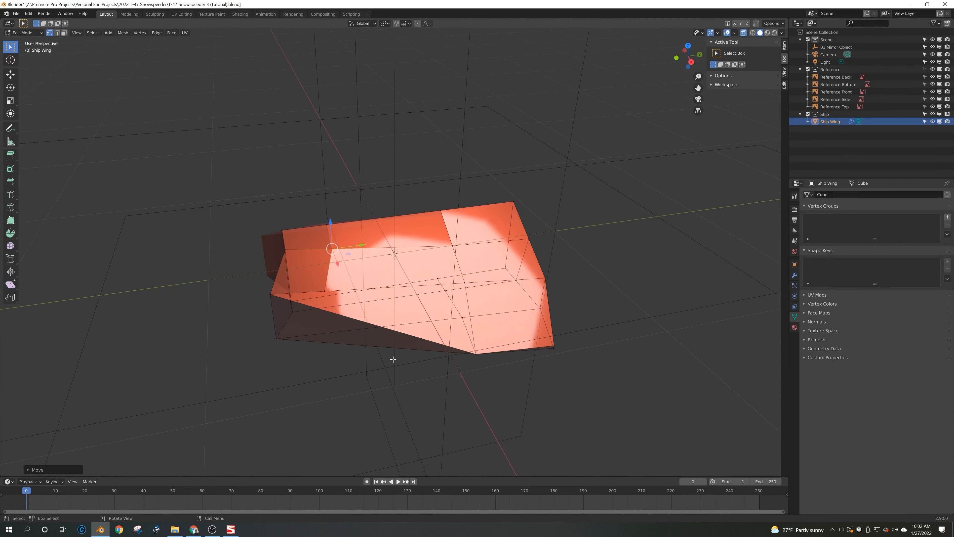
{"action": "left_click", "coordinate": [204, 514]}
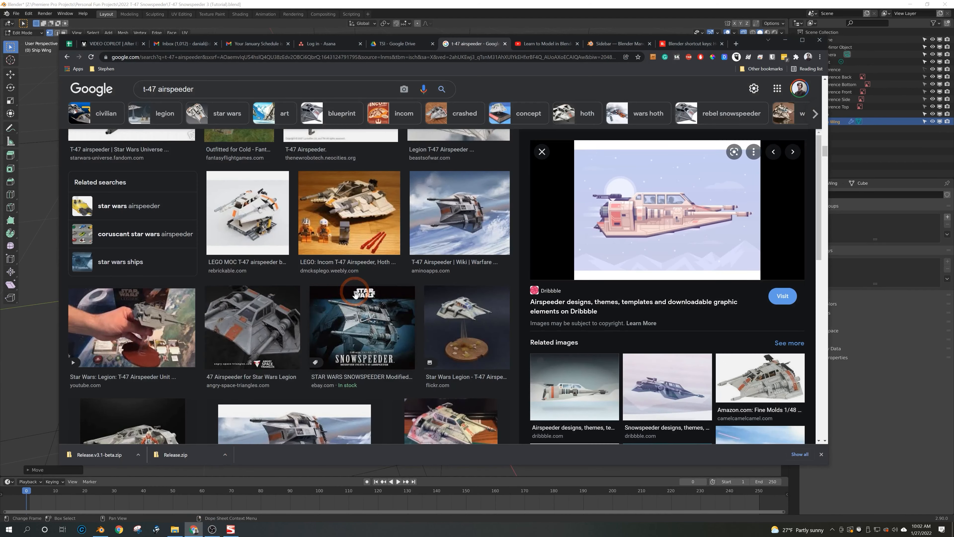
{"action": "scroll", "coordinate": [356, 295], "scroll_direction": "down", "scroll_amount": 10}
{"action": "scroll", "coordinate": [290, 326], "scroll_direction": "down", "scroll_amount": 4}
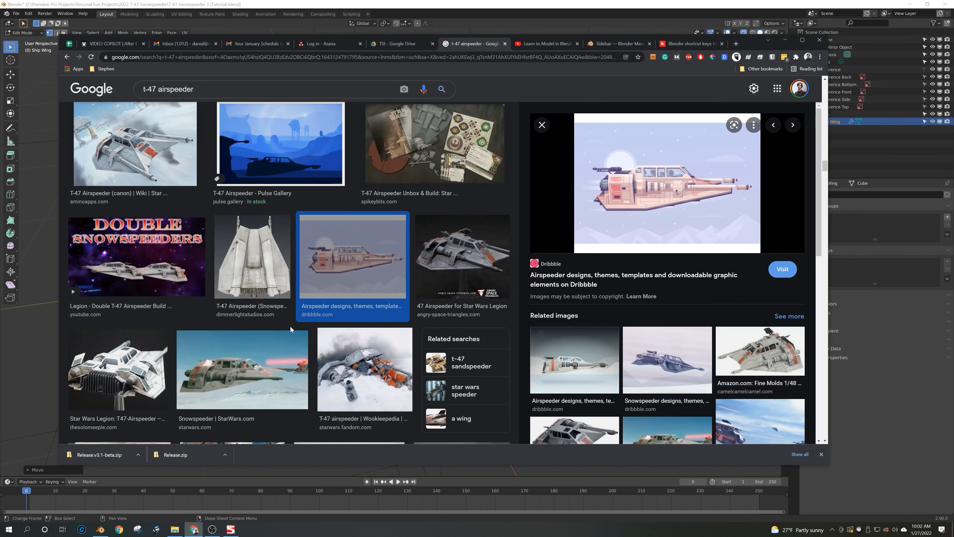
{"action": "scroll", "coordinate": [315, 378], "scroll_direction": "up", "scroll_amount": 2}
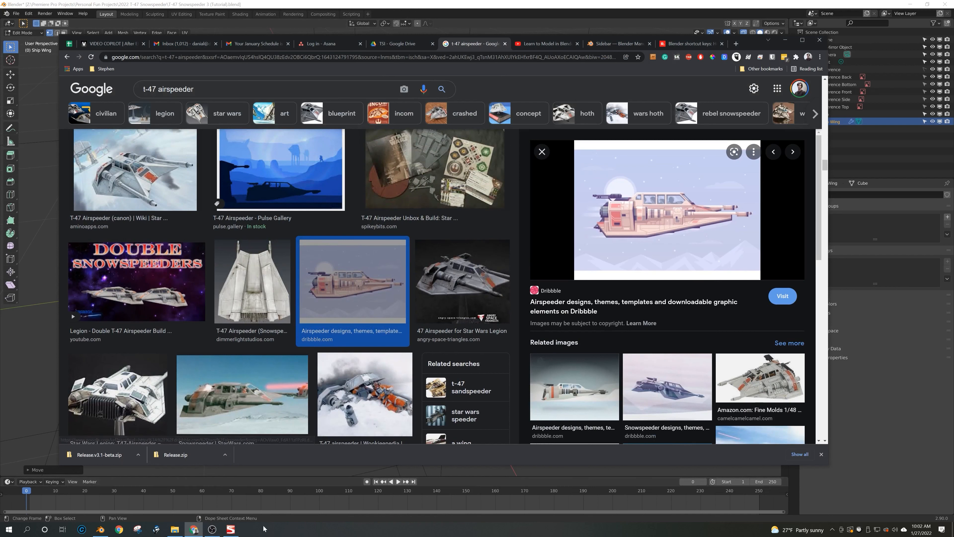
{"action": "left_click", "coordinate": [101, 530]}
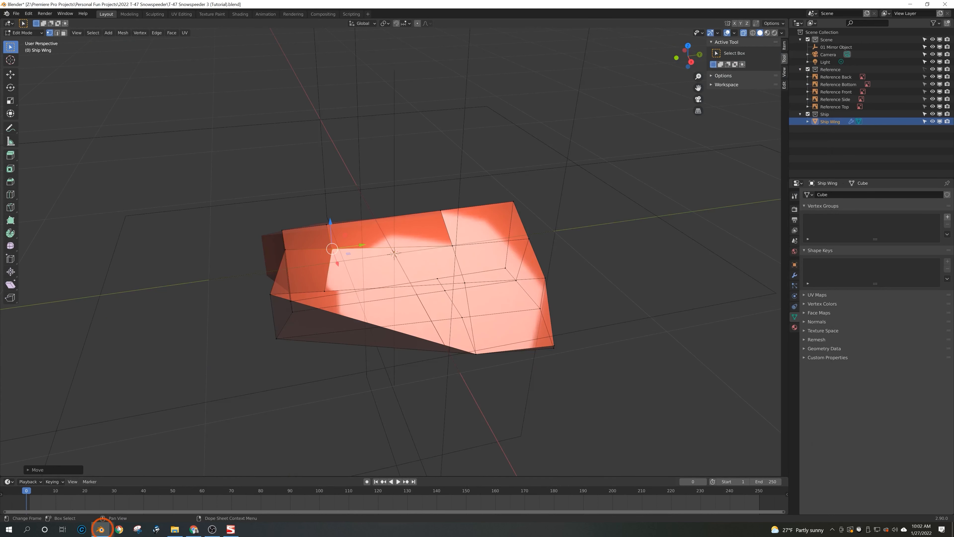
- Select the lowest inner front vertices and raise them along Z to the matching edge in the front blueprint
{"action": "middle_click_drag", "start_coordinate": [428, 280], "coordinate": [433, 273]}
{"action": "key", "text": "KP_7"}
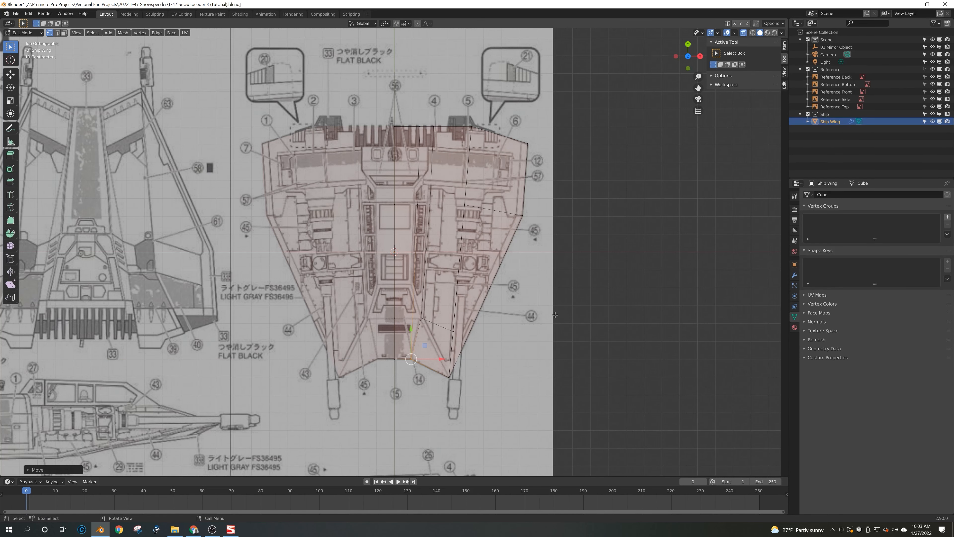
{"action": "key", "text": "KP_1"}
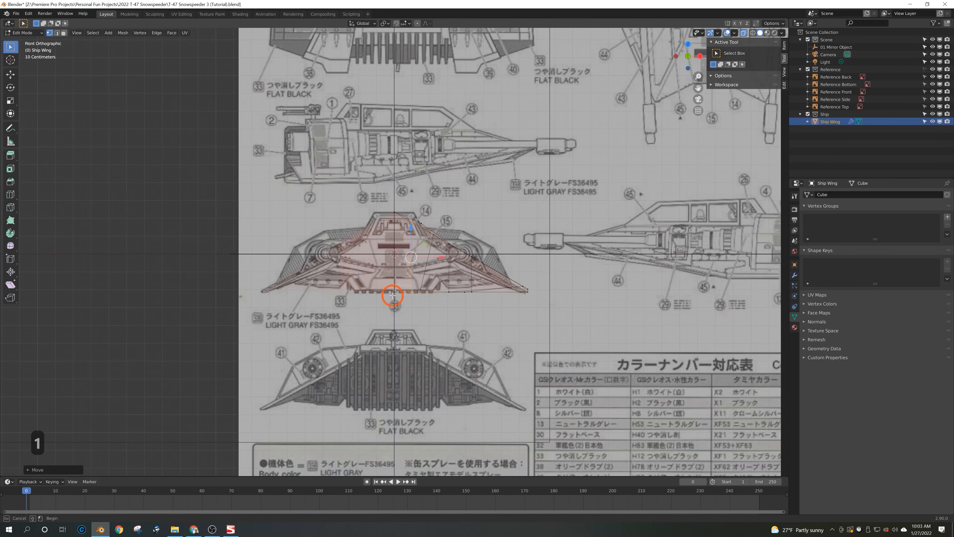
{"action": "middle_click_drag", "start_coordinate": [401, 288], "coordinate": [400, 319]}
{"action": "left_click_drag", "start_coordinate": [425, 318], "coordinate": [364, 336]}
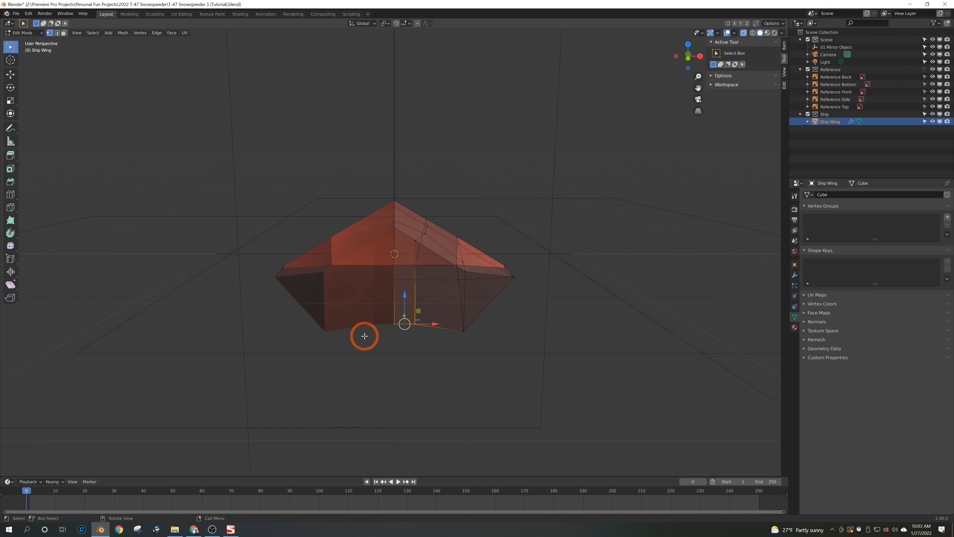
{"action": "key", "text": "KP_1"}
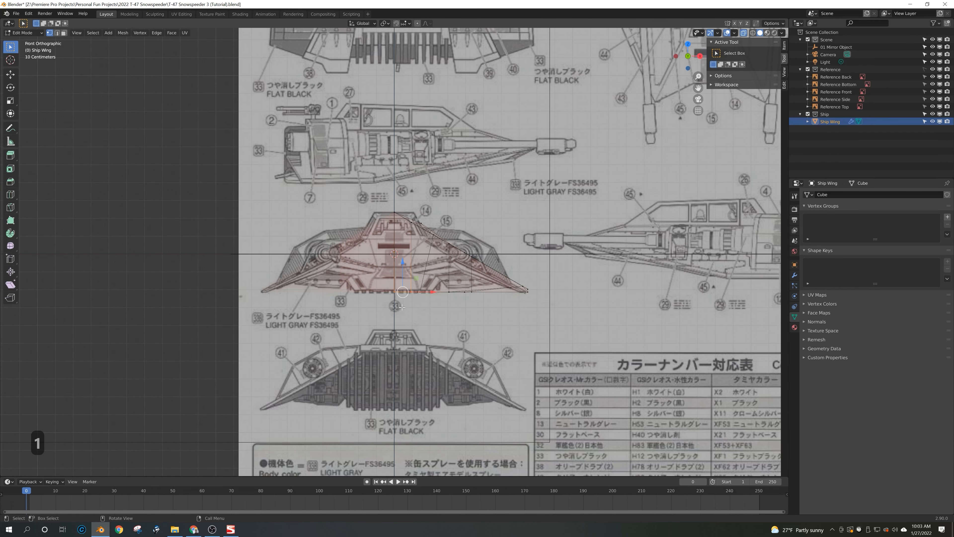
{"action": "left_click_drag", "start_coordinate": [403, 264], "coordinate": [392, 212]}
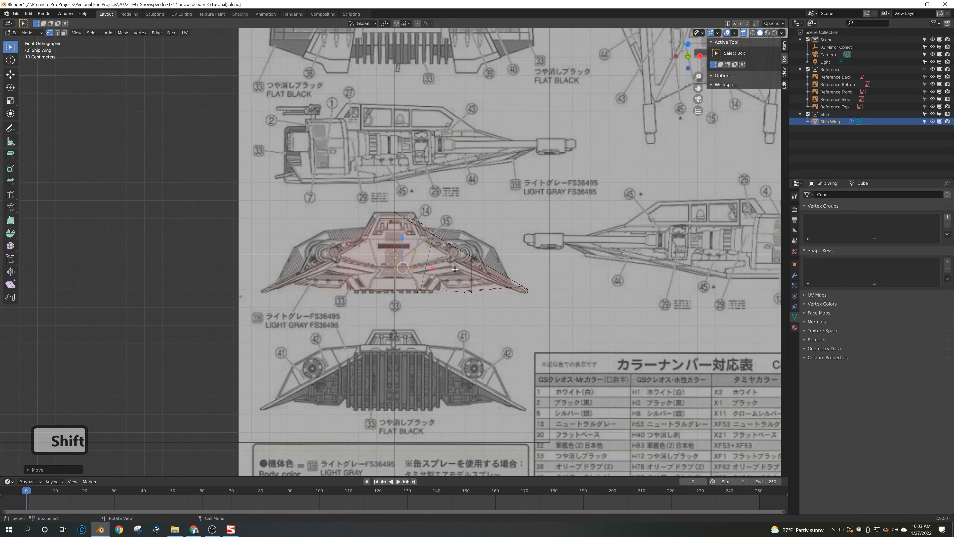
- Select the two upper inner vertices at the front of the wing's centre
{"action": "middle_click_drag", "start_coordinate": [413, 222], "coordinate": [407, 230]}
{"action": "left_click", "coordinate": [391, 224]}
{"action": "left_click", "coordinate": [409, 237], "text": "shift"}
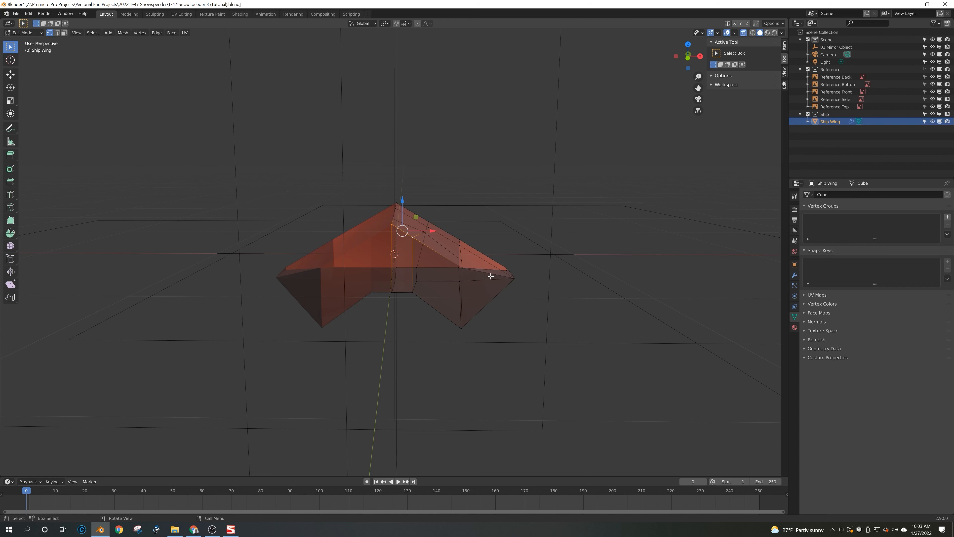
{"action": "key", "text": "s"}
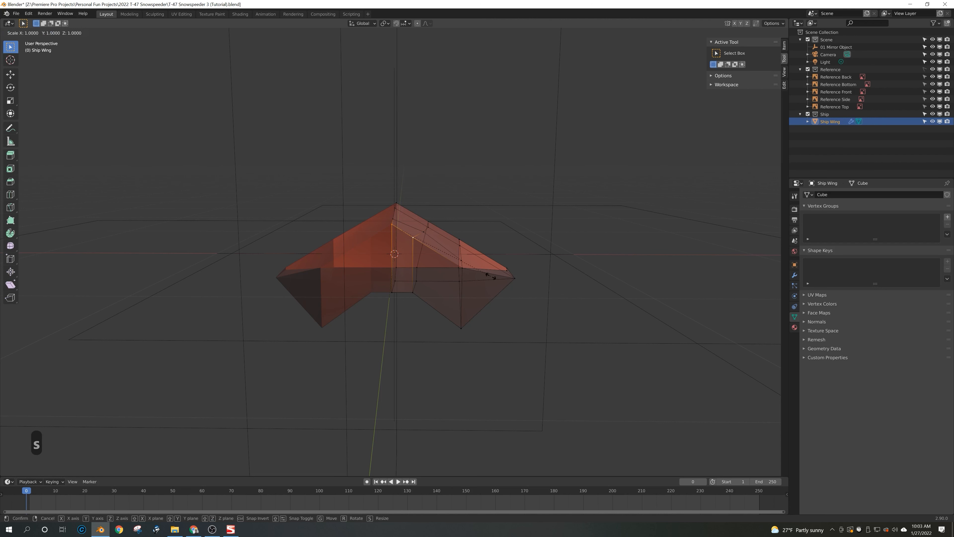
{"action": "key", "text": "z"}
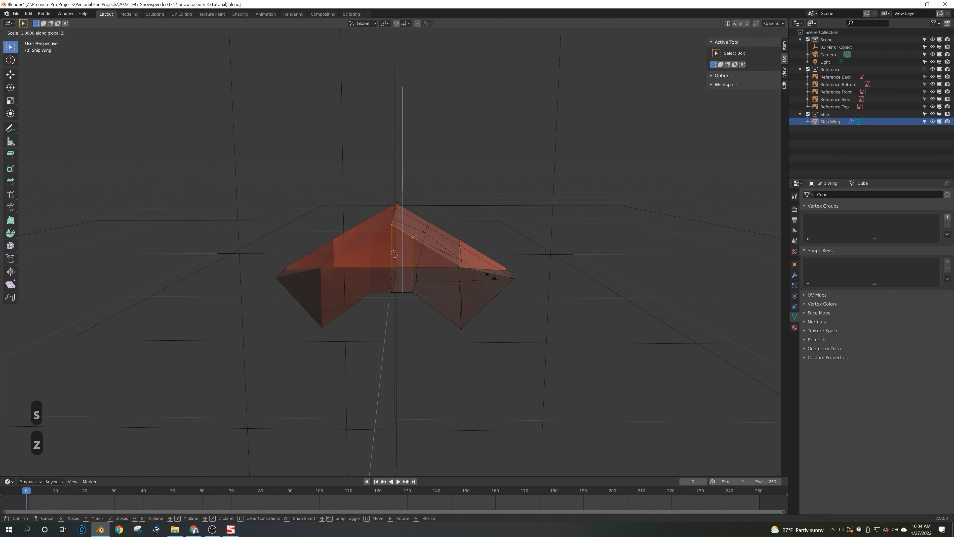
{"action": "key", "text": "0"}
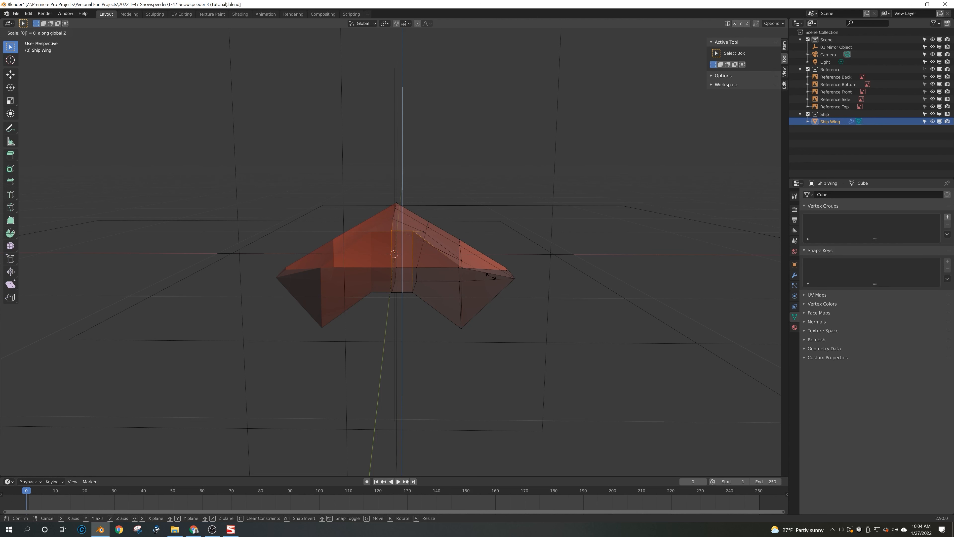
{"action": "key", "text": "z"}
{"action": "right_click", "coordinate": [450, 285]}
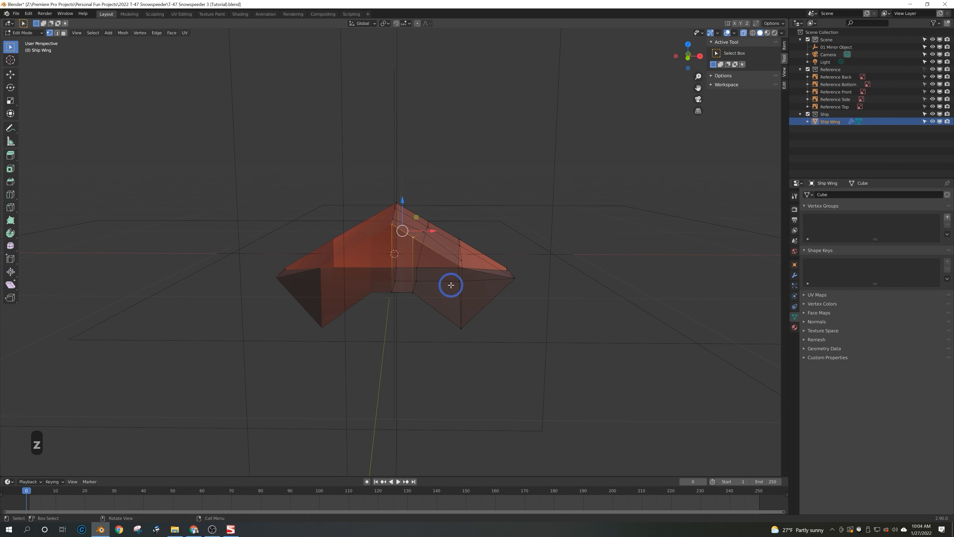
- Flatten the two selected front vertices to the same height by scaling them to 0 along Z
{"action": "key", "text": "s"}
{"action": "key", "text": "z"}
{"action": "key", "text": "0"}
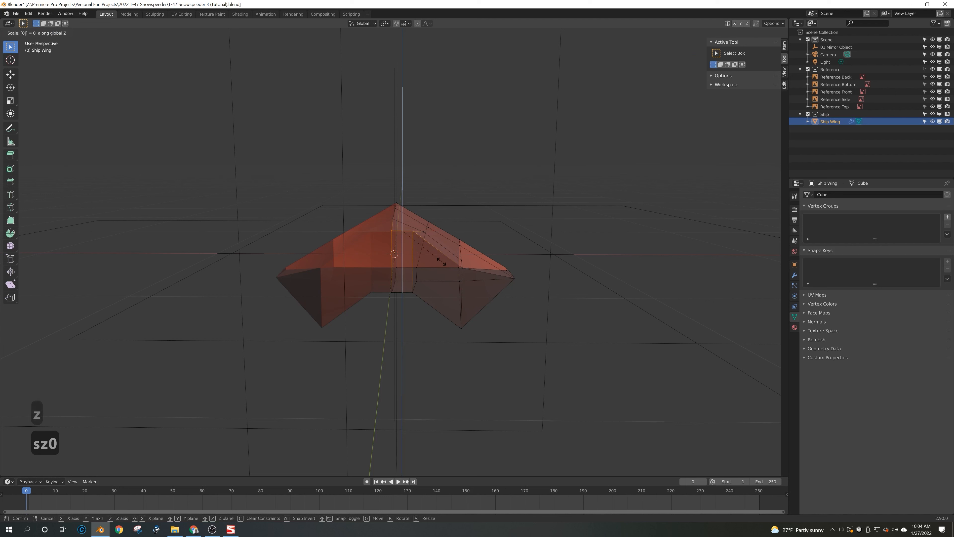
{"action": "key", "text": "Return"}
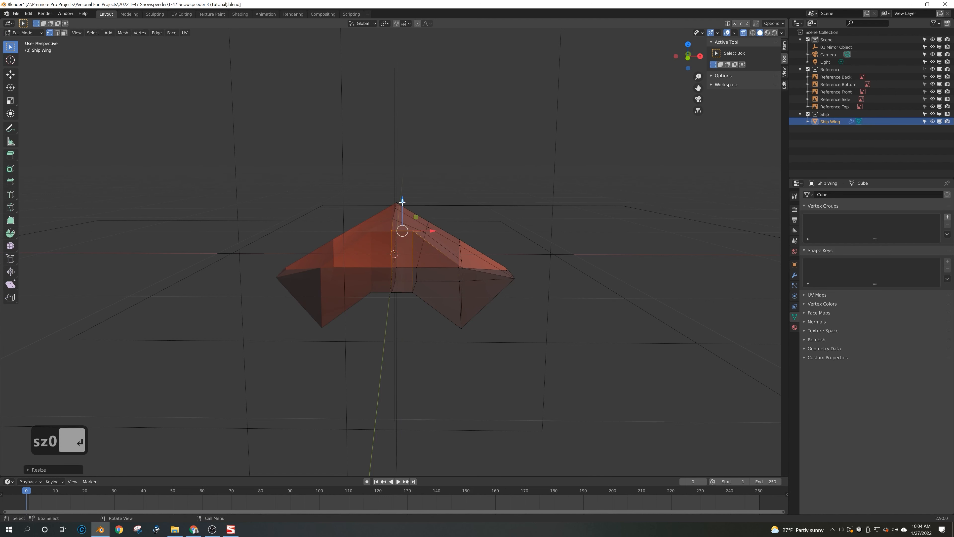
- Lower the flattened front vertices along Z to the bottom edge of the nose panel in the front blueprint
{"action": "key", "text": "KP_1"}
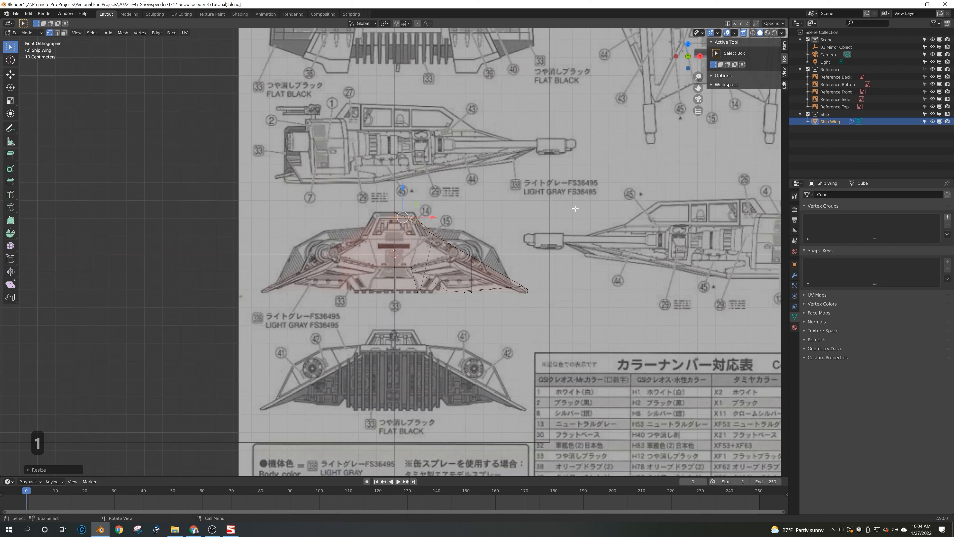
{"action": "left_click_drag", "start_coordinate": [402, 188], "coordinate": [409, 238]}
{"action": "scroll", "coordinate": [412, 266], "scroll_direction": "up", "scroll_amount": 5}
{"action": "scroll", "coordinate": [439, 286], "scroll_direction": "up", "scroll_amount": 2}
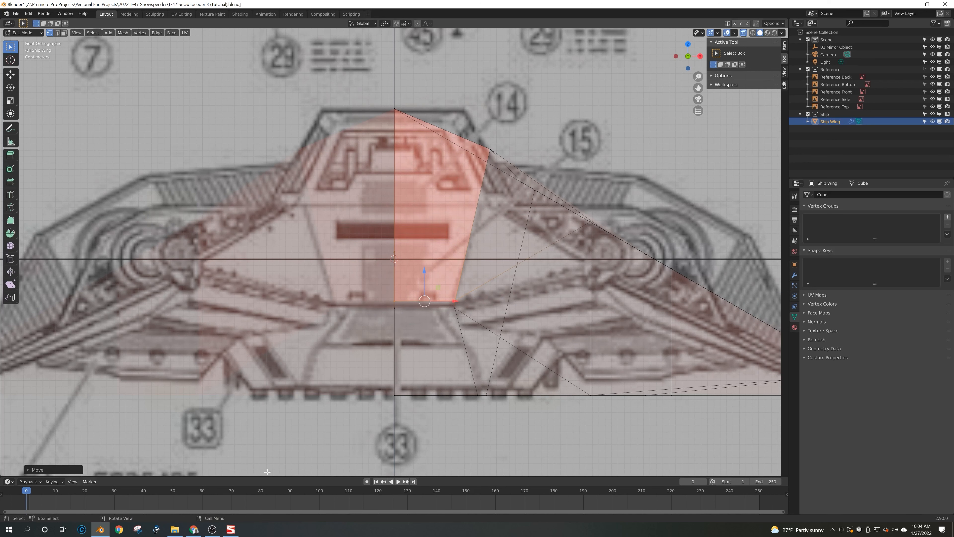
- Switch to Chrome, enlarge the T-47 Airspeeder (canon) picture to study the nose, and return to Blender
{"action": "mouse_move", "coordinate": [193, 529]}
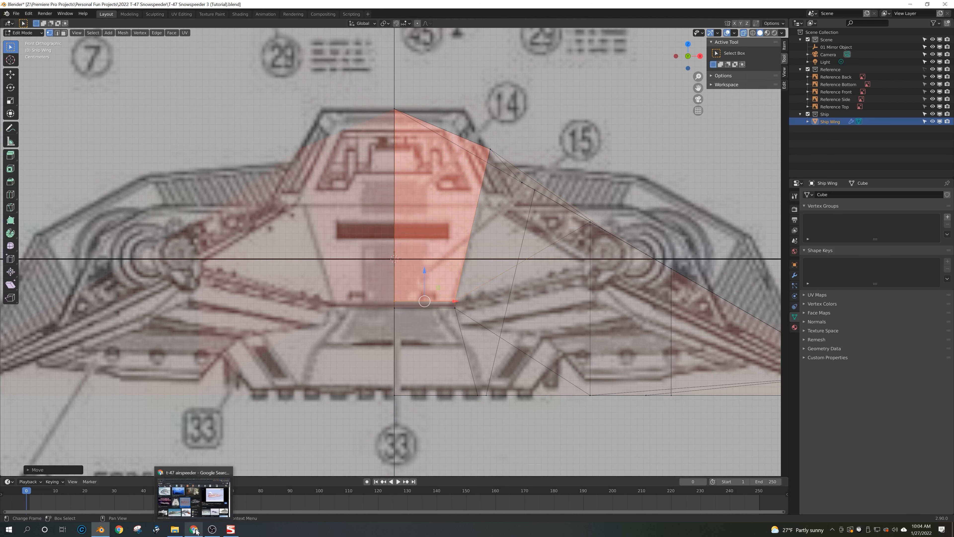
{"action": "left_click", "coordinate": [197, 530]}
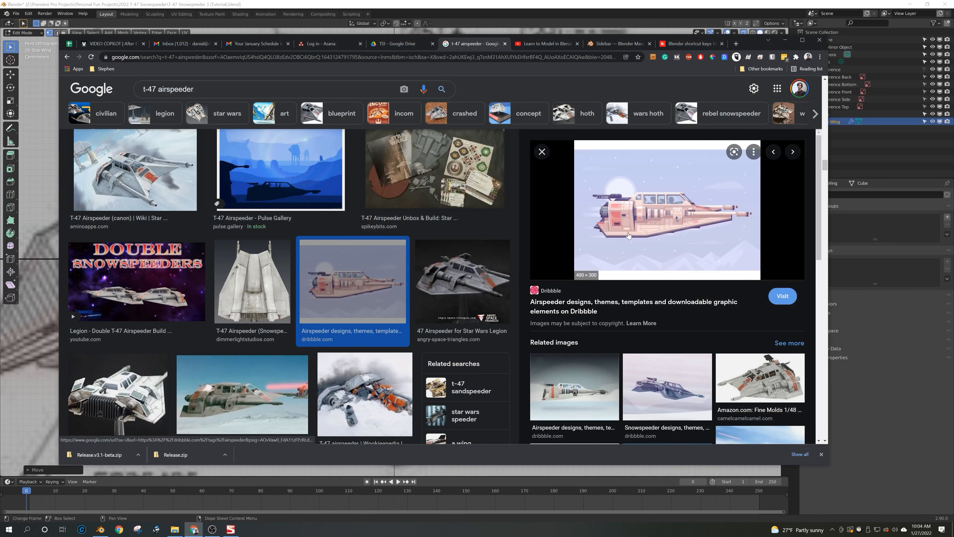
{"action": "left_click", "coordinate": [175, 191]}
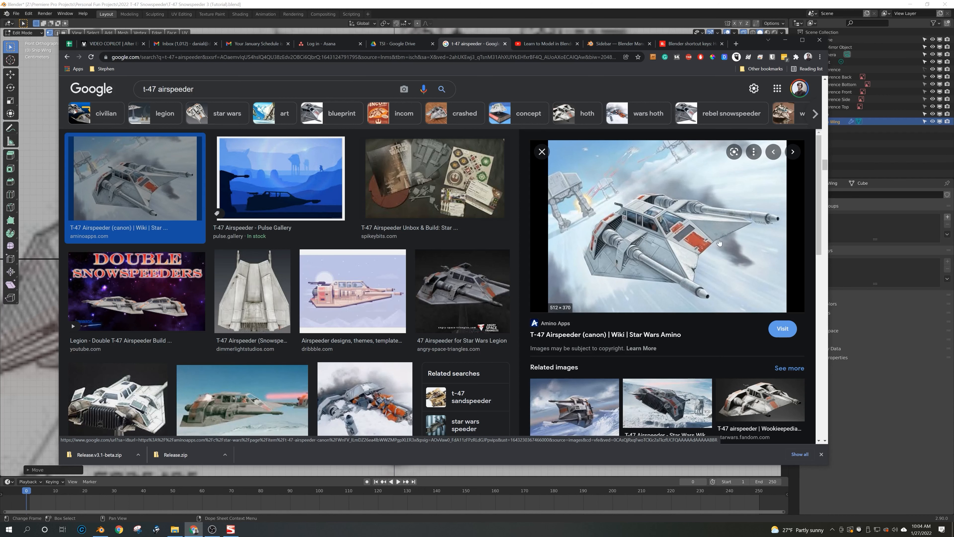
{"action": "left_click", "coordinate": [102, 529]}
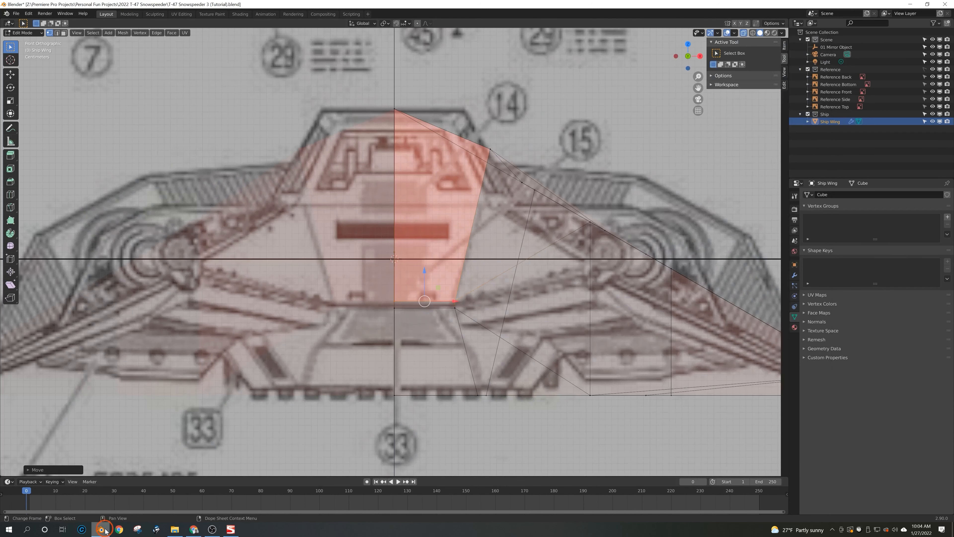
- Nudge the flattened front vertices slightly down along Z to align precisely with the blueprint's nose line
{"action": "left_click", "coordinate": [423, 272], "text": "shift"}
{"action": "mouse_move", "coordinate": [425, 271]}
{"action": "left_mouse_down", "text": "shift"}
{"action": "mouse_move", "coordinate": [424, 284]}
{"action": "mouse_move", "coordinate": [424, 275]}
{"action": "left_mouse_up", "text": "shift"}
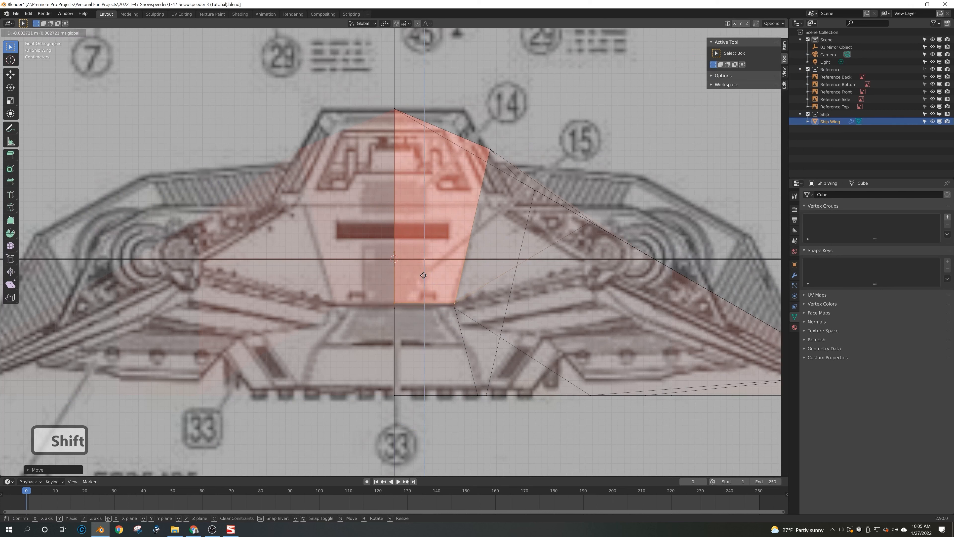
{"action": "left_click_drag", "start_coordinate": [424, 275], "coordinate": [424, 275], "text": "shift"}
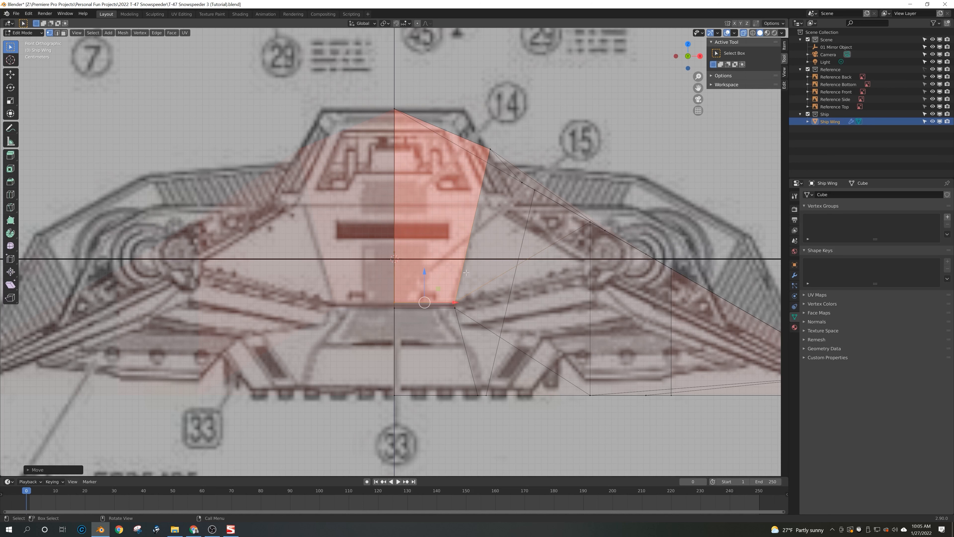
- Select the two vertices along the nose panel's upper edge and flatten them by scaling to 0 along Z
{"action": "mouse_move", "coordinate": [475, 259]}
{"action": "middle_mouse_down"}
{"action": "mouse_move", "coordinate": [437, 268]}
{"action": "mouse_move", "coordinate": [477, 270]}
{"action": "middle_mouse_up"}
{"action": "scroll", "coordinate": [458, 267], "scroll_direction": "down", "scroll_amount": 3}
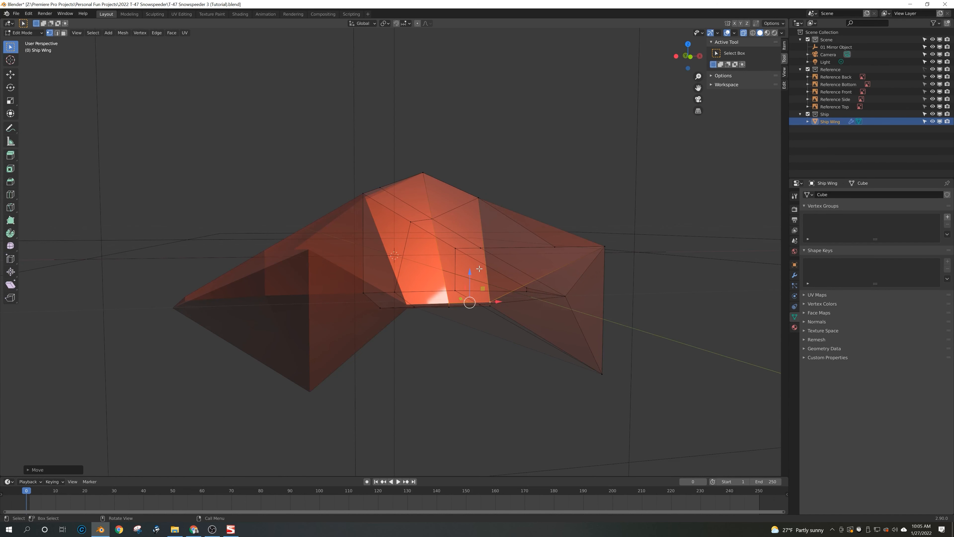
{"action": "left_click", "coordinate": [479, 196]}
{"action": "left_click", "coordinate": [420, 169], "text": "shift"}
{"action": "key", "text": "s"}
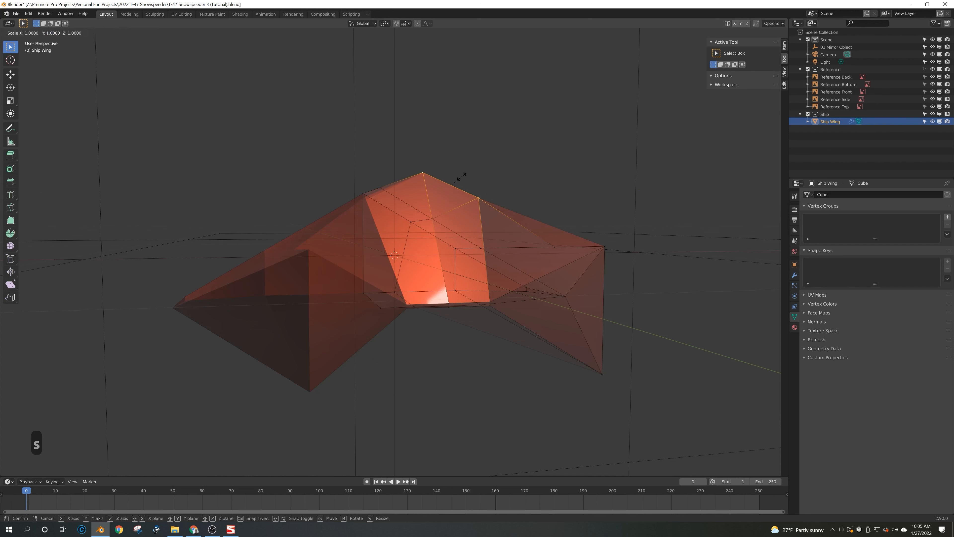
{"action": "key", "text": "z"}
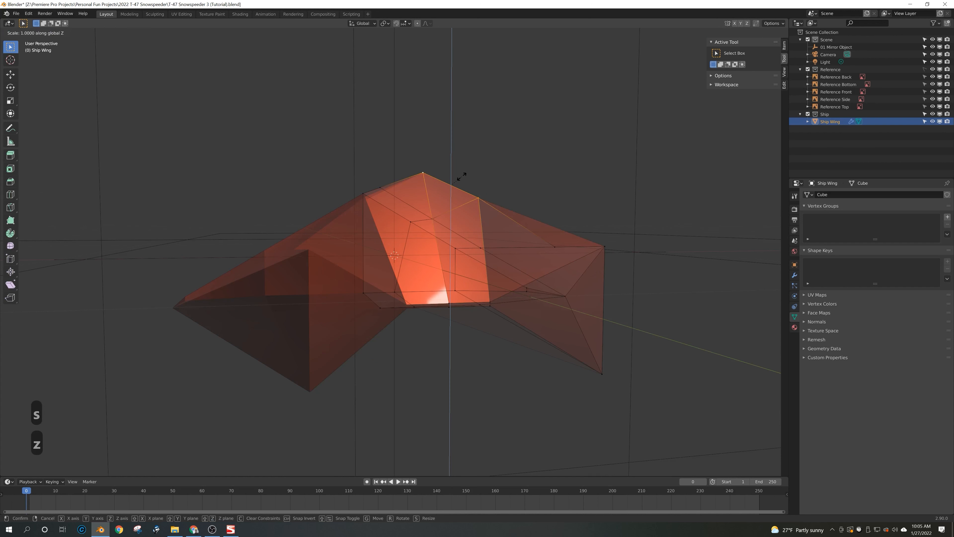
{"action": "key", "text": "0"}
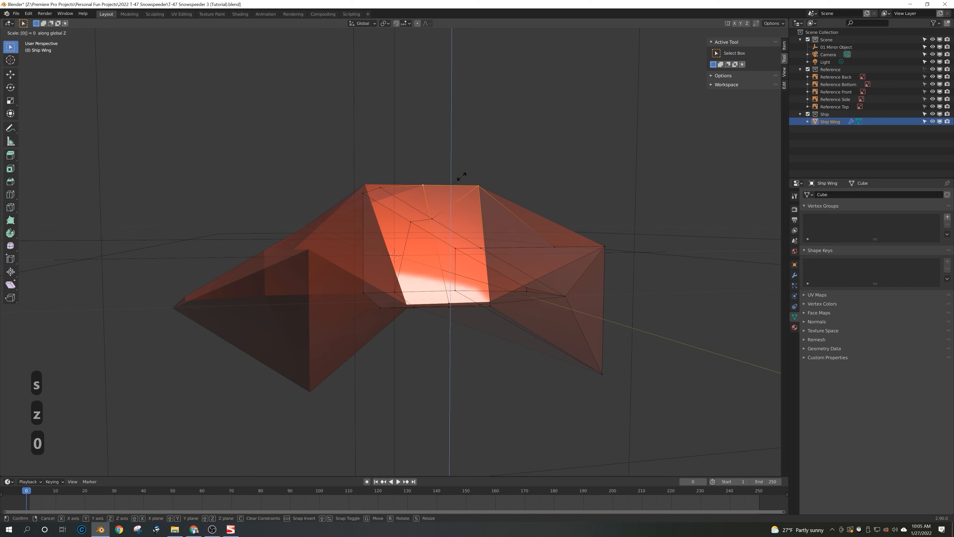
{"action": "key", "text": "Return"}
- Lower the nose panel's upper edge along Z to the matching line below the cockpit in the front blueprint
{"action": "mouse_move", "coordinate": [614, 202]}
{"action": "middle_mouse_down"}
{"action": "mouse_move", "coordinate": [586, 233]}
{"action": "mouse_move", "coordinate": [607, 214]}
{"action": "mouse_move", "coordinate": [597, 206]}
{"action": "middle_mouse_up"}
{"action": "key", "text": "KP_1"}
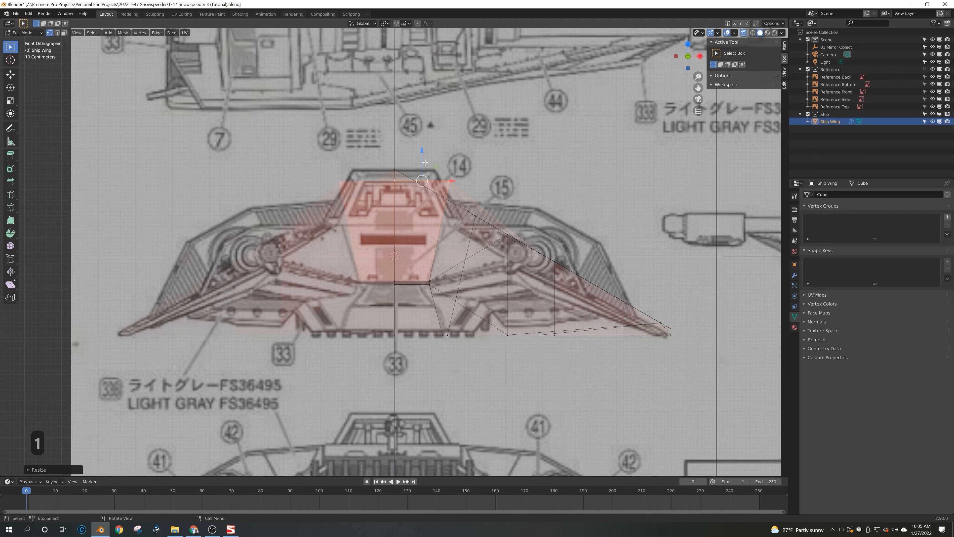
{"action": "left_click_drag", "start_coordinate": [422, 152], "coordinate": [415, 197]}
- Return to Object Mode and examine the wing's shape from several angles, both solid and with X-ray
{"action": "middle_click_drag", "start_coordinate": [544, 252], "coordinate": [526, 266]}
{"action": "key", "text": "Tab"}
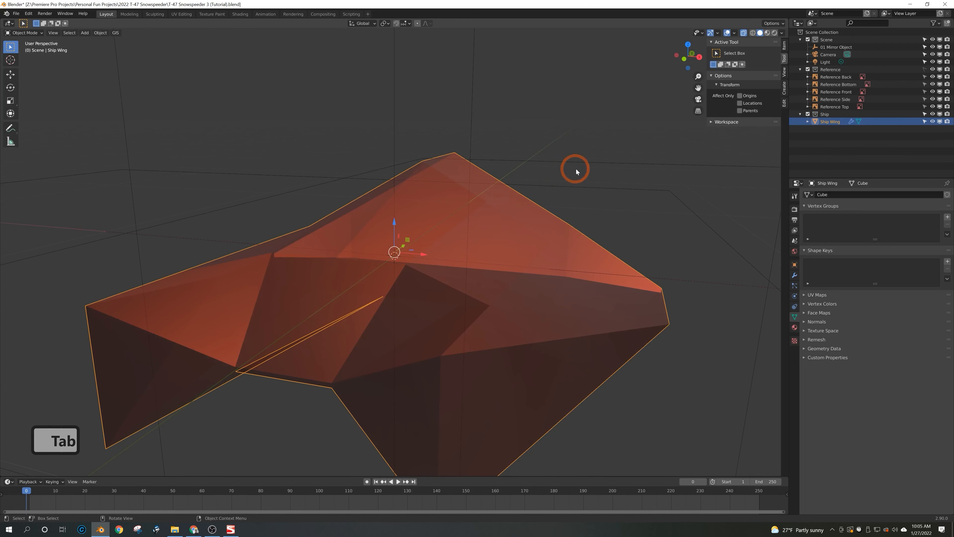
{"action": "scroll", "coordinate": [575, 170], "scroll_direction": "down", "scroll_amount": 3}
{"action": "key", "text": "alt+z"}
{"action": "mouse_move", "coordinate": [541, 212]}
{"action": "middle_mouse_down"}
{"action": "mouse_move", "coordinate": [586, 194]}
{"action": "mouse_move", "coordinate": [546, 207]}
{"action": "mouse_move", "coordinate": [577, 207]}
{"action": "mouse_move", "coordinate": [541, 216]}
{"action": "mouse_move", "coordinate": [549, 254]}
{"action": "mouse_move", "coordinate": [578, 209]}
{"action": "mouse_move", "coordinate": [544, 184]}
{"action": "mouse_move", "coordinate": [519, 219]}
{"action": "mouse_move", "coordinate": [574, 197]}
{"action": "mouse_move", "coordinate": [563, 195]}
{"action": "mouse_move", "coordinate": [586, 220]}
{"action": "mouse_move", "coordinate": [558, 226]}
{"action": "mouse_move", "coordinate": [539, 205]}
{"action": "middle_mouse_up"}
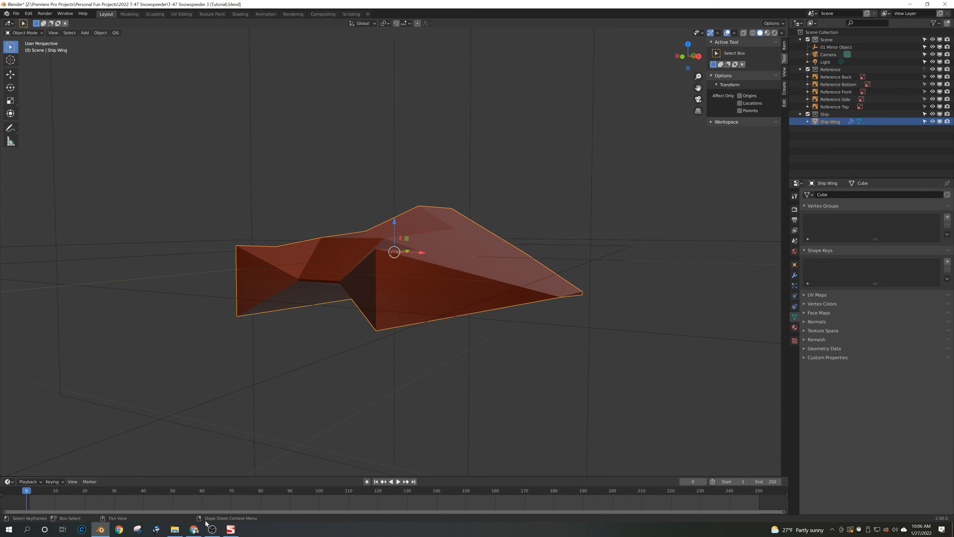
{"action": "mouse_move", "coordinate": [199, 532]}
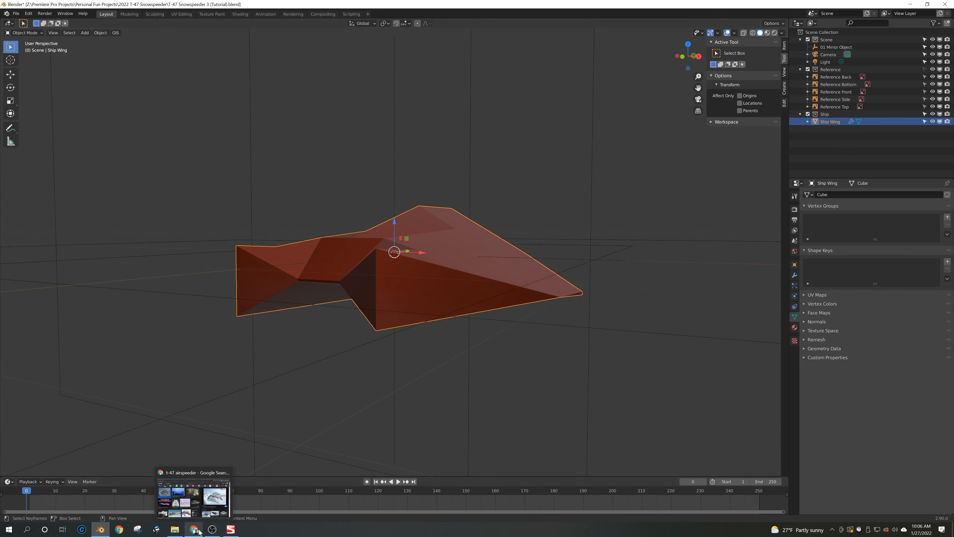
{"action": "key", "text": "Tab"}
{"action": "key", "text": "Tab"}
{"action": "middle_click_drag", "start_coordinate": [443, 259], "coordinate": [486, 273]}
{"action": "key", "text": "alt+z"}
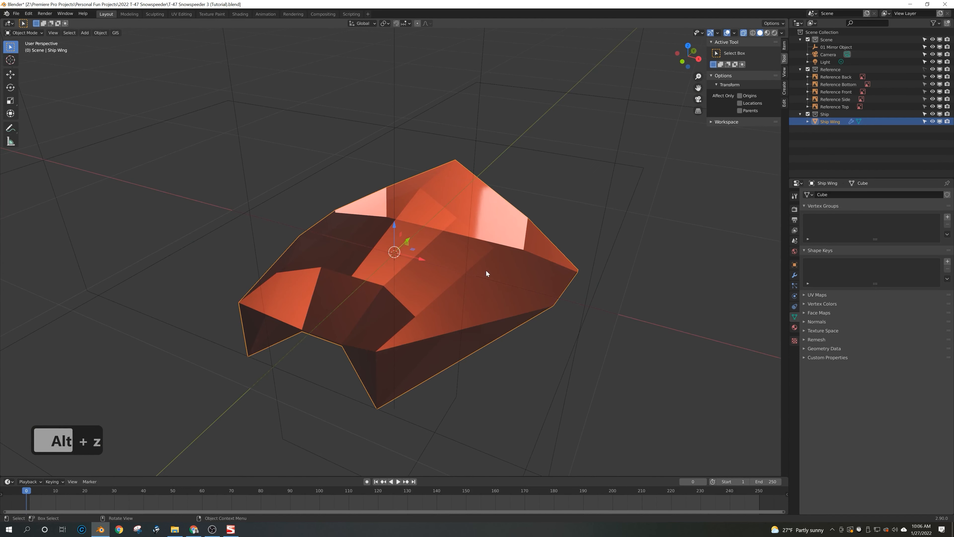
{"action": "middle_click_drag", "start_coordinate": [485, 277], "coordinate": [432, 335]}
{"action": "key", "text": "alt+z"}
{"action": "key", "text": "alt+z"}
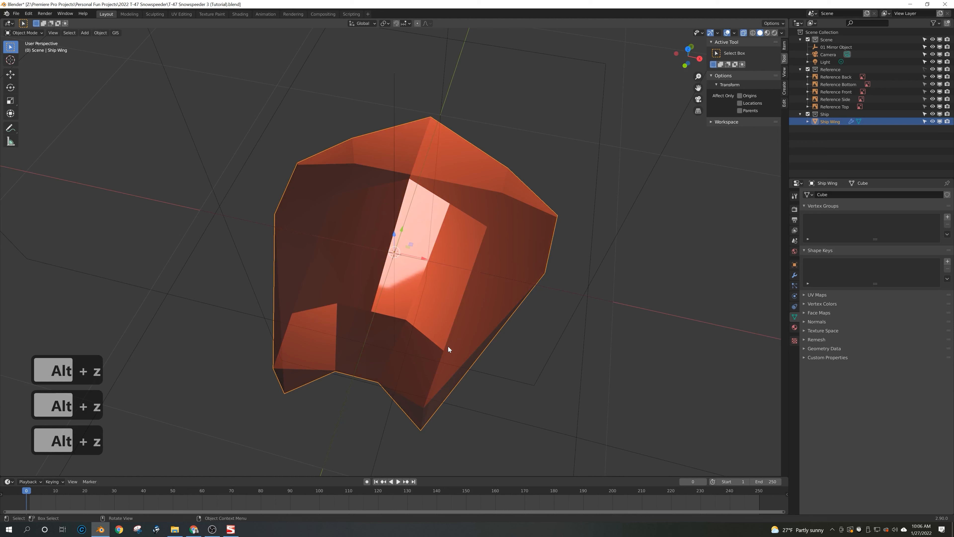
- In Edit Mode, lower the wing's upper front vertex along Z to the matching wing line in the front blueprint
{"action": "key", "text": "Tab"}
{"action": "key", "text": "KP_1"}
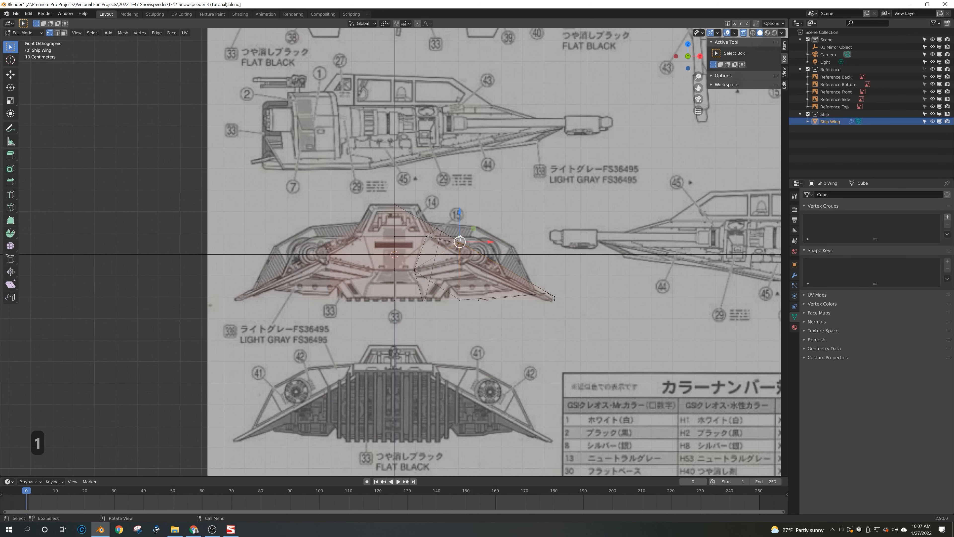
{"action": "left_click_drag", "start_coordinate": [459, 214], "coordinate": [455, 313], "text": "shift"}
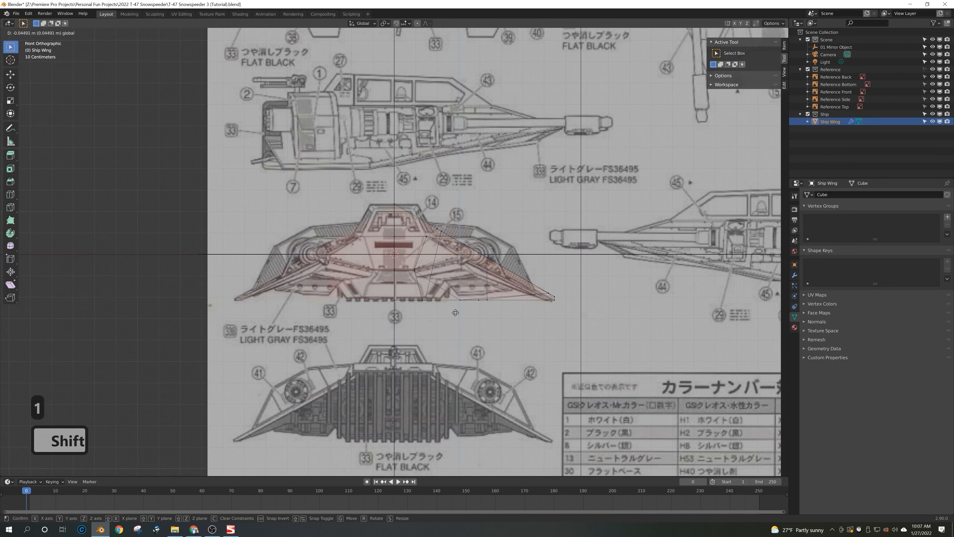
{"action": "left_click_drag", "start_coordinate": [449, 345], "coordinate": [447, 357], "text": "shift"}
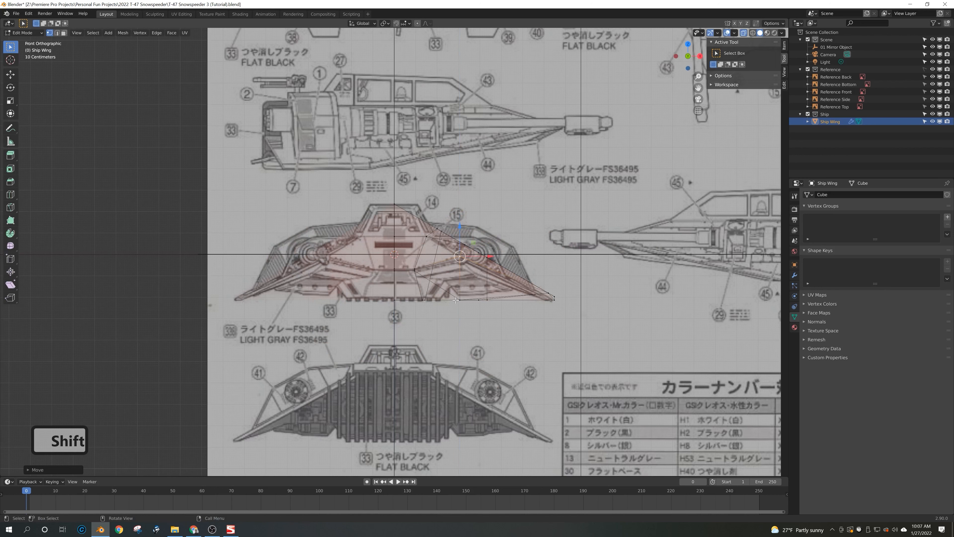
- Raise the wing's lower front vertex about 0.19 m along Z so it sits just beneath the upper one in front view
{"action": "middle_click_drag", "start_coordinate": [455, 296], "coordinate": [503, 306]}
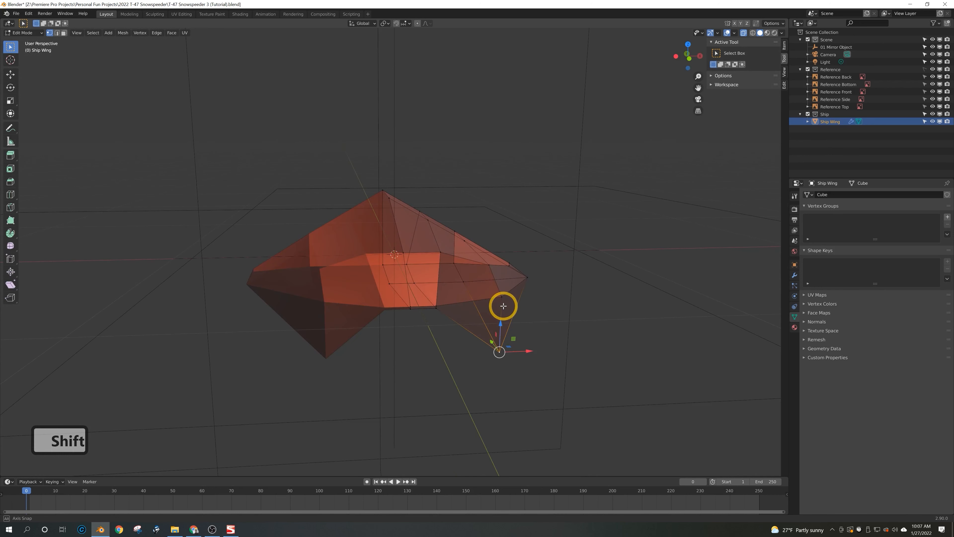
{"action": "key", "text": "KP_1"}
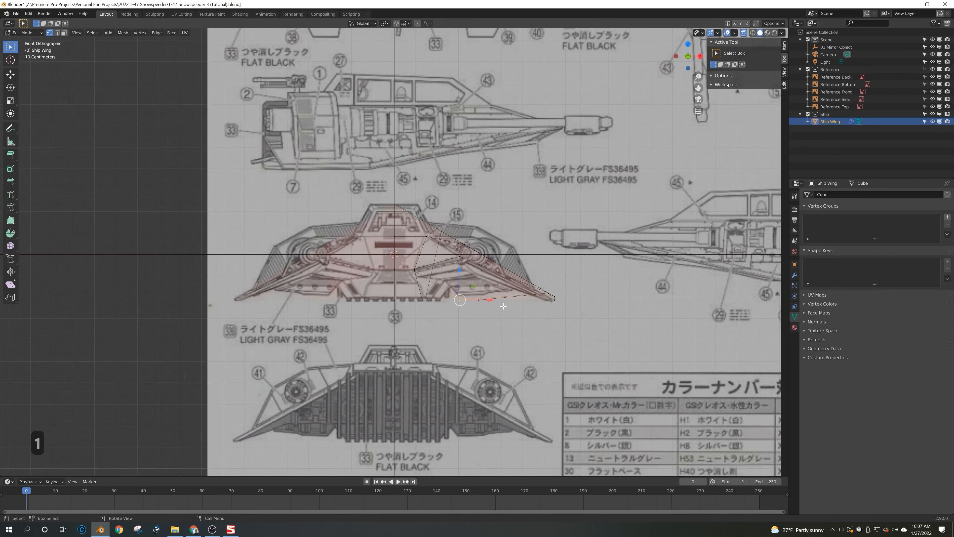
{"action": "left_click_drag", "start_coordinate": [459, 268], "coordinate": [460, 208]}
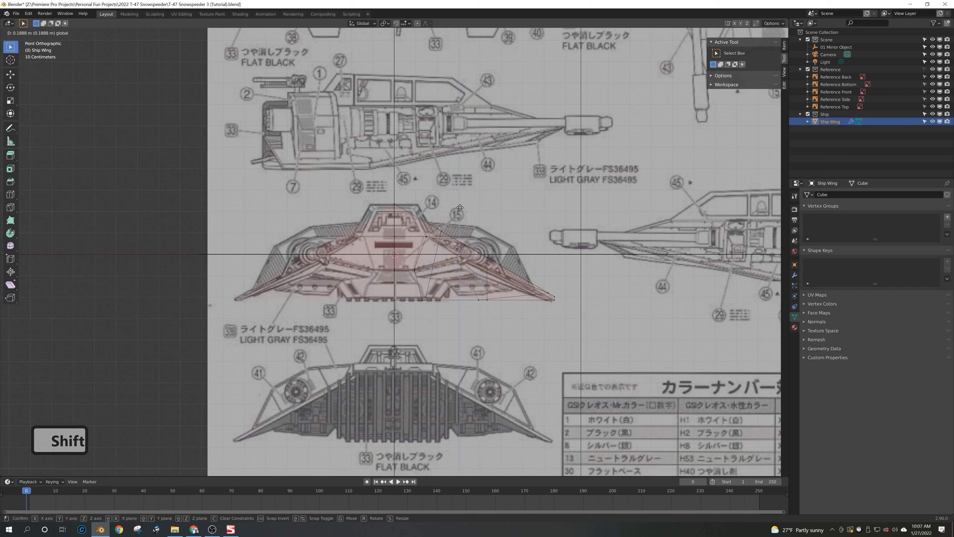
{"action": "left_click_drag", "start_coordinate": [459, 207], "coordinate": [459, 207], "text": "shift"}
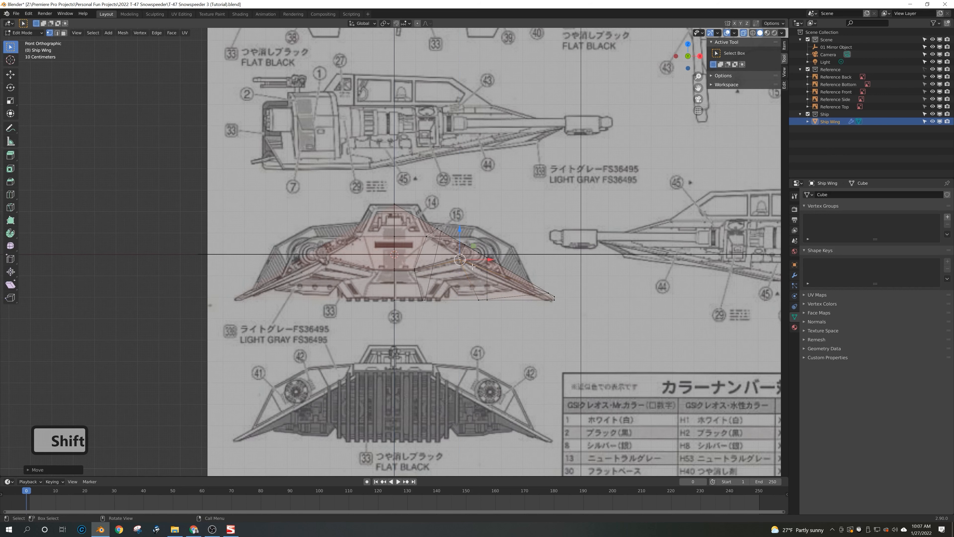
{"action": "left_click_drag", "start_coordinate": [460, 231], "coordinate": [460, 225], "text": "shift"}
- Check the wing's front edge in solid shading and nudge the lower front vertex slightly up along Z
{"action": "middle_click_drag", "start_coordinate": [557, 314], "coordinate": [547, 320]}
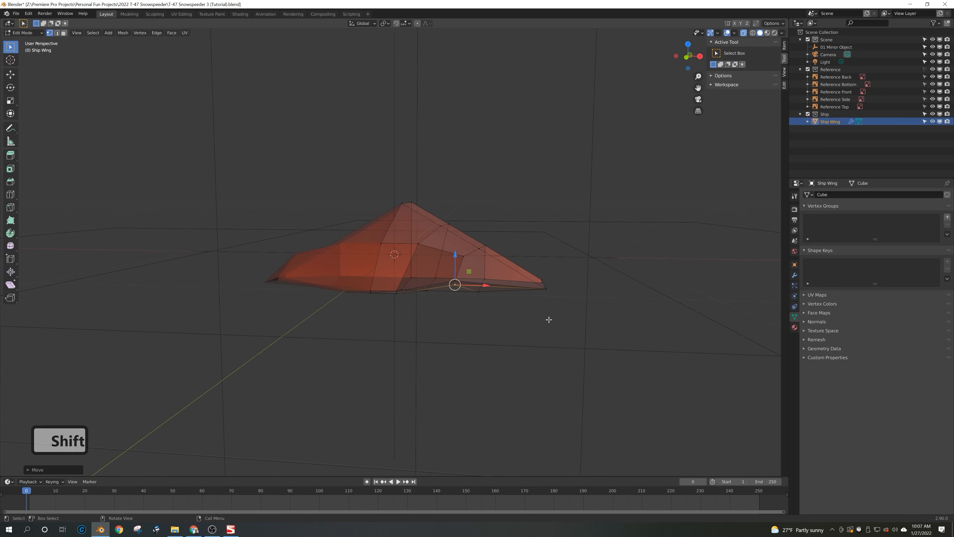
{"action": "key", "text": "alt+z"}
{"action": "key", "text": "s"}
{"action": "left_click", "coordinate": [544, 274]}
{"action": "key", "text": "Tab"}
{"action": "mouse_move", "coordinate": [558, 273]}
{"action": "middle_mouse_down"}
{"action": "mouse_move", "coordinate": [588, 263]}
{"action": "mouse_move", "coordinate": [575, 255]}
{"action": "mouse_move", "coordinate": [594, 265]}
{"action": "mouse_move", "coordinate": [522, 283]}
{"action": "mouse_move", "coordinate": [522, 265]}
{"action": "mouse_move", "coordinate": [575, 251]}
{"action": "mouse_move", "coordinate": [572, 275]}
{"action": "mouse_move", "coordinate": [530, 280]}
{"action": "mouse_move", "coordinate": [543, 269]}
{"action": "middle_mouse_up"}
{"action": "key", "text": "Tab"}
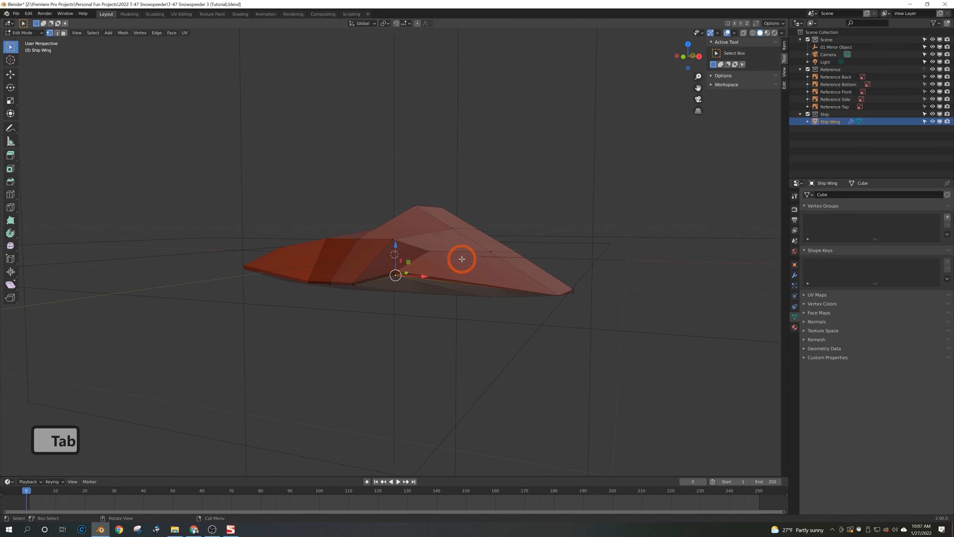
{"action": "key", "text": "KP_1"}
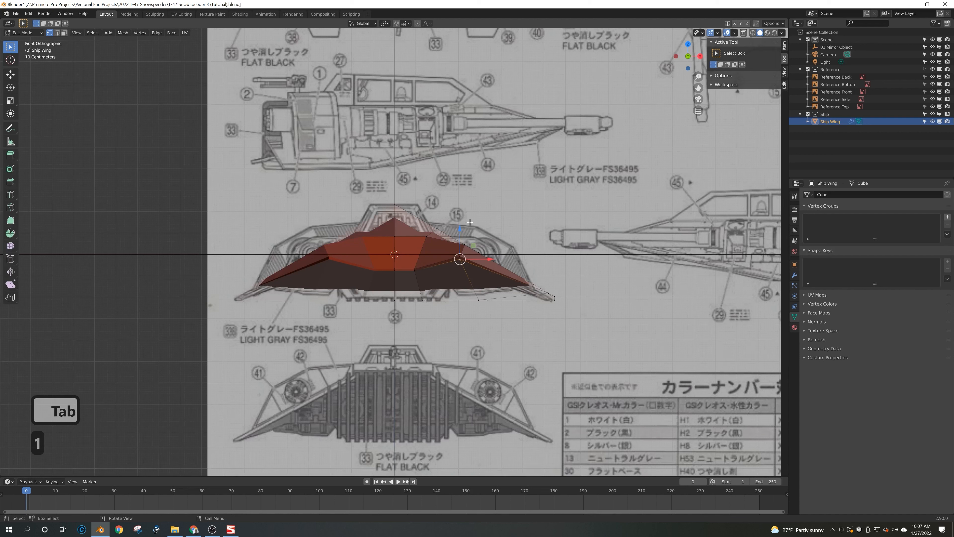
{"action": "left_click_drag", "start_coordinate": [459, 226], "coordinate": [459, 225], "text": "shift"}
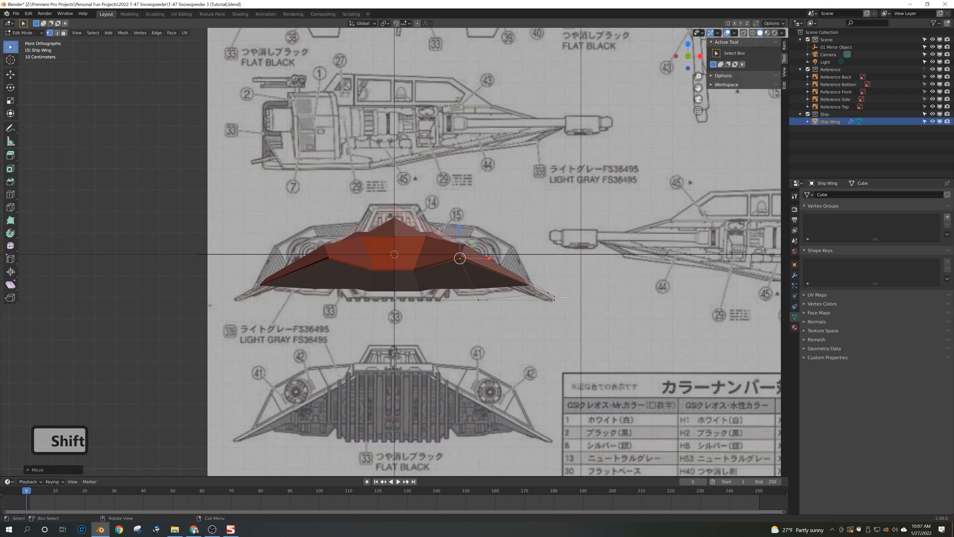
- Subdivide the edge that runs down the outer wing to the wing tip's front corner
{"action": "middle_click_drag", "start_coordinate": [558, 297], "coordinate": [526, 301]}
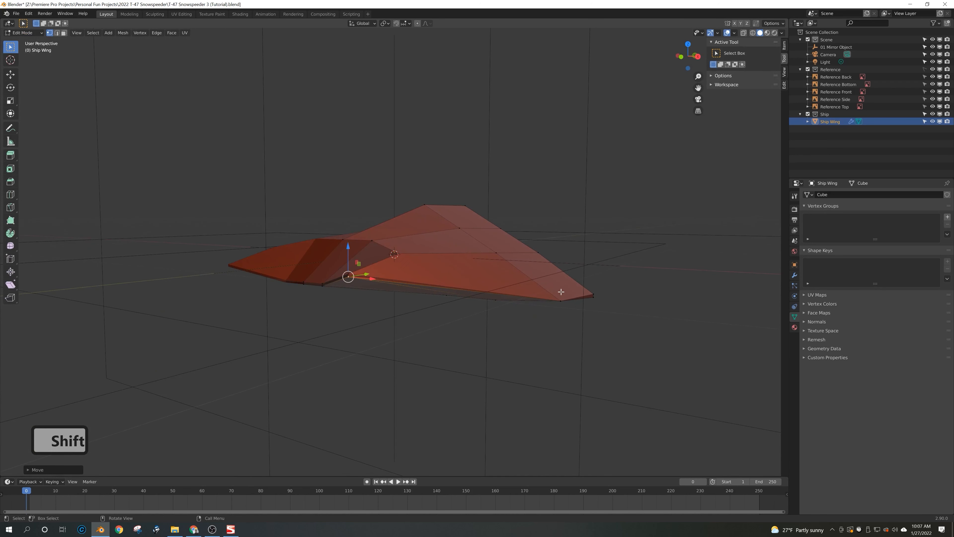
{"action": "left_click", "coordinate": [560, 299]}
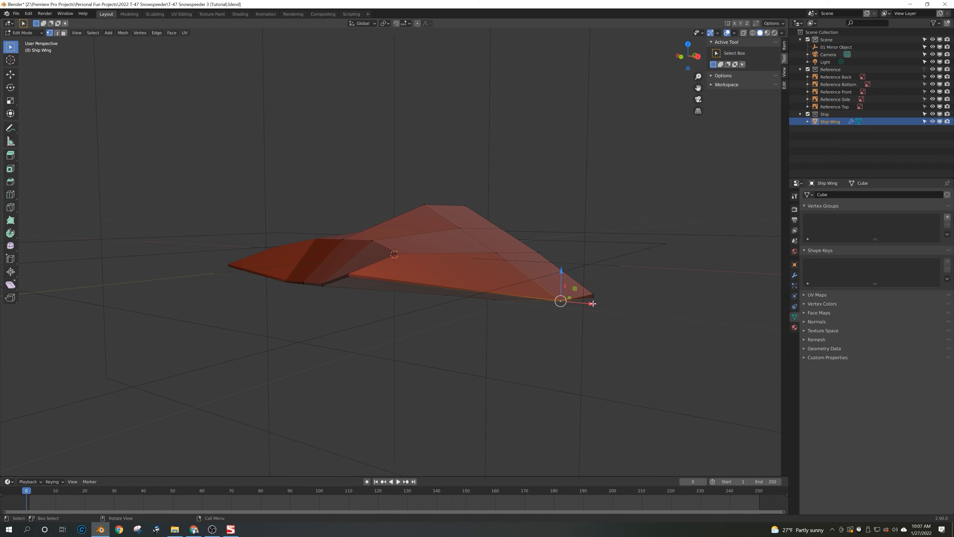
{"action": "scroll", "coordinate": [593, 304], "scroll_direction": "up", "scroll_amount": 3}
{"action": "middle_click_drag", "start_coordinate": [635, 311], "coordinate": [514, 252], "text": "shift"}
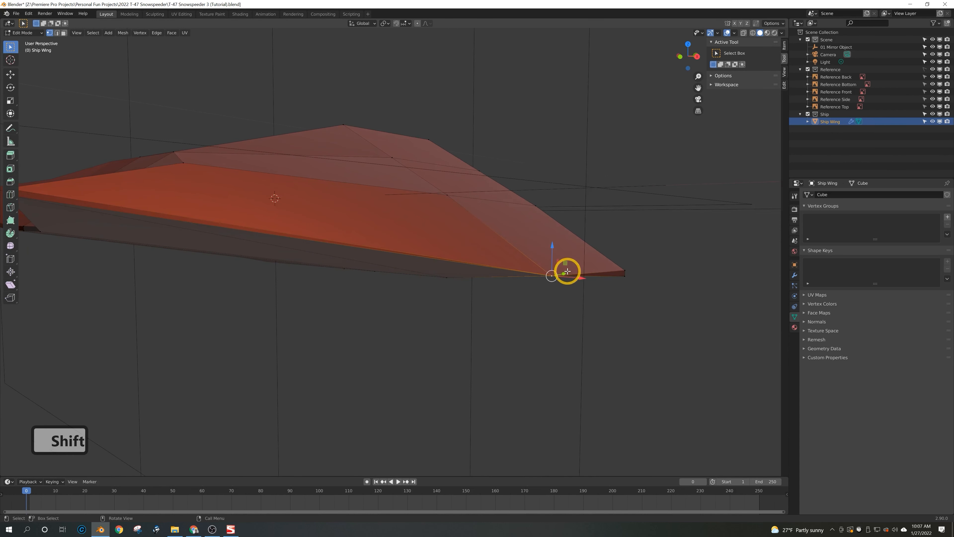
{"action": "scroll", "coordinate": [566, 271], "scroll_direction": "up", "scroll_amount": 8}
{"action": "scroll", "coordinate": [522, 264], "scroll_direction": "down", "scroll_amount": 5}
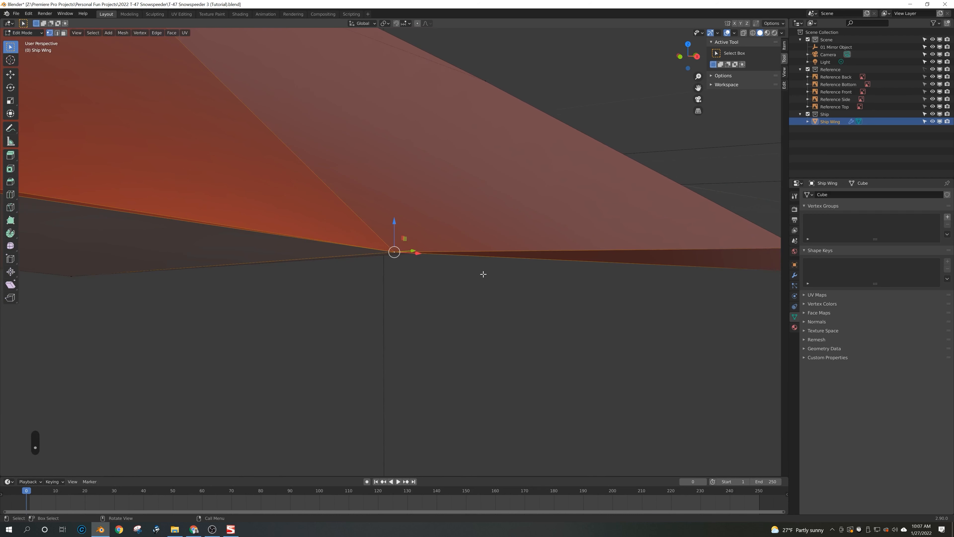
{"action": "middle_click_drag", "start_coordinate": [412, 275], "coordinate": [441, 276]}
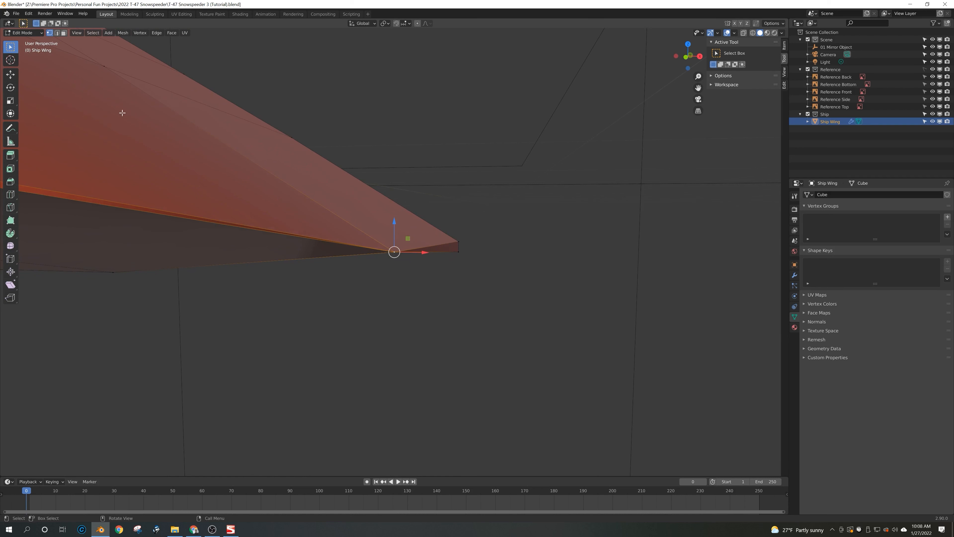
{"action": "key", "text": "2"}
{"action": "left_click", "coordinate": [314, 202]}
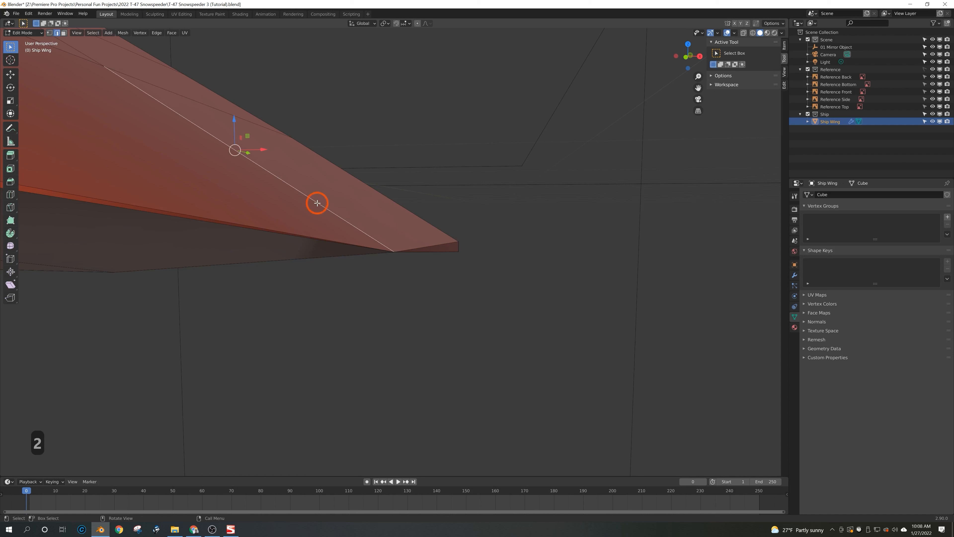
{"action": "right_click", "coordinate": [315, 203]}
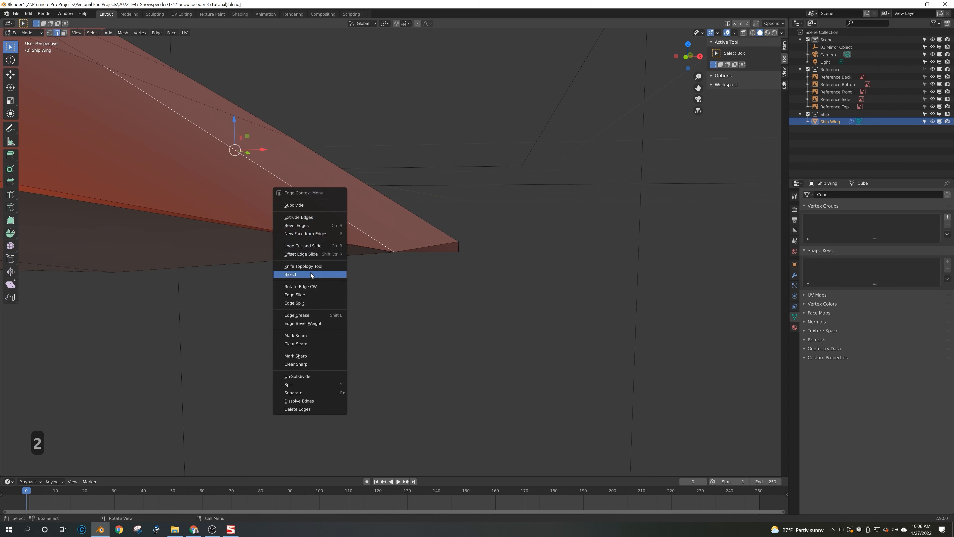
{"action": "left_click", "coordinate": [311, 205]}
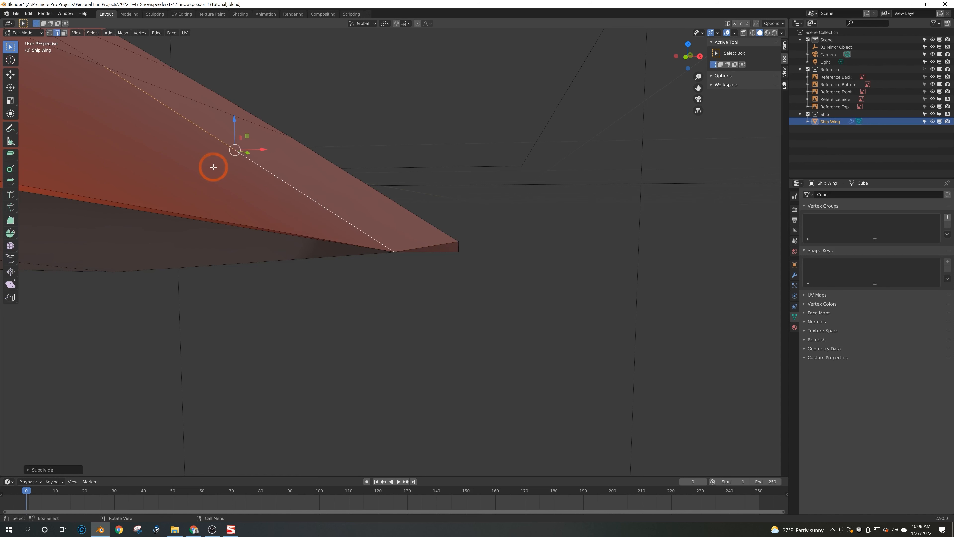
- Slide the new midpoint vertex along its edge almost to the wing tip corner, undoing any further shift along X
{"action": "key", "text": "1"}
{"action": "left_click", "coordinate": [234, 148]}
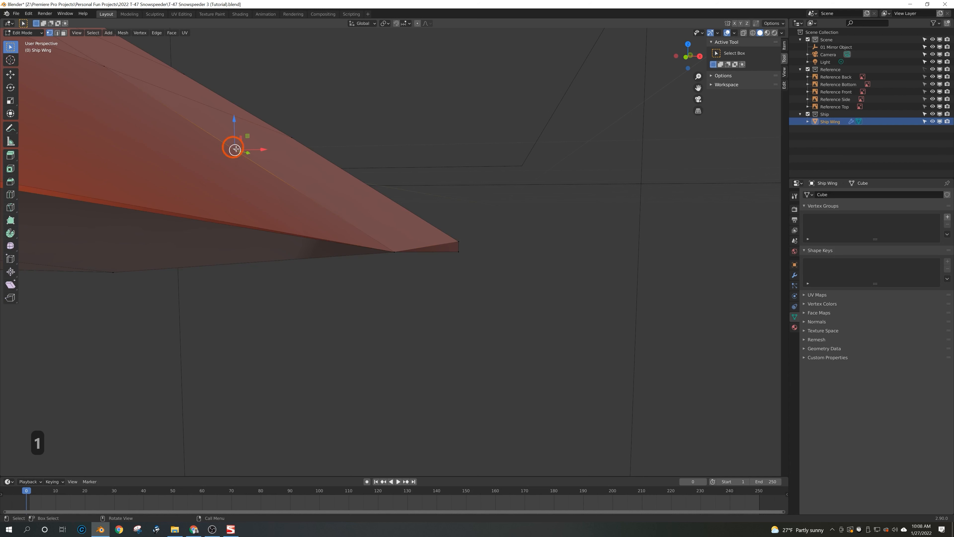
{"action": "key", "text": "g"}
{"action": "key", "text": "g"}
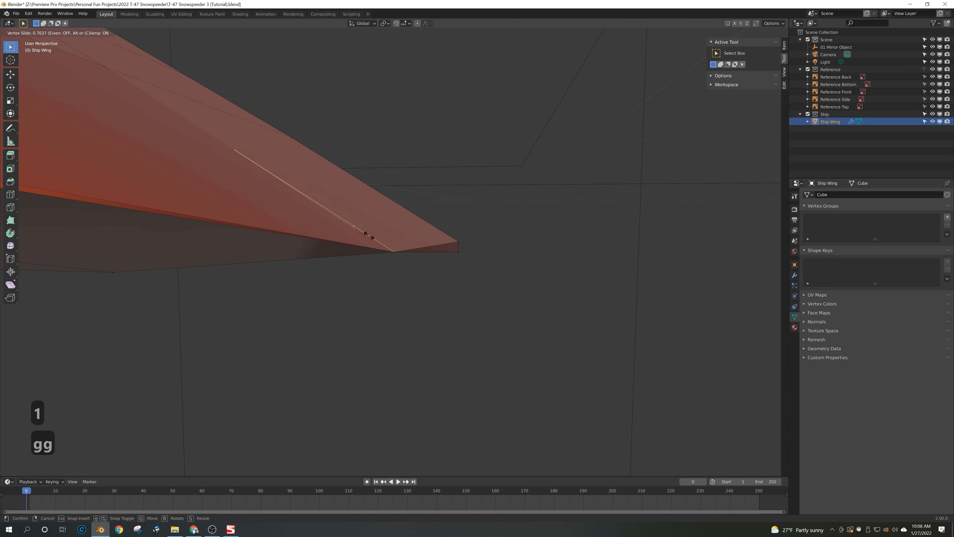
{"action": "left_click", "coordinate": [399, 256]}
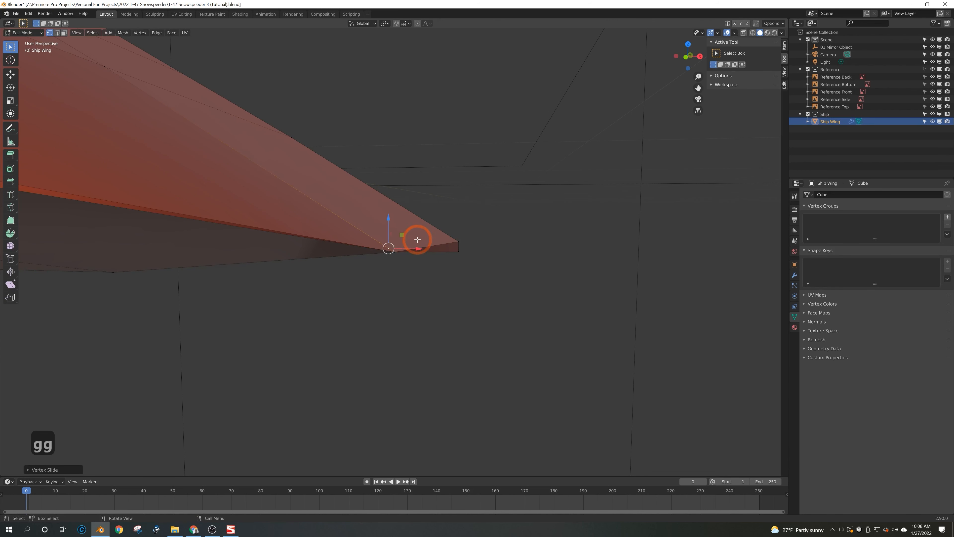
{"action": "left_click_drag", "start_coordinate": [420, 248], "coordinate": [431, 251]}
{"action": "key", "text": "ctrl+z"}
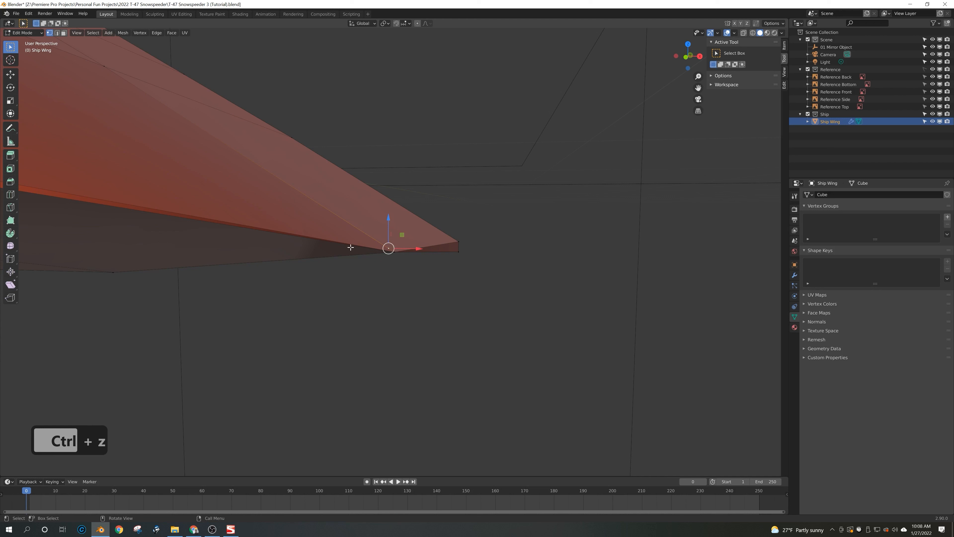
- Delete the large front side face of the wing and the thin strip face beneath it
{"action": "middle_click_drag", "start_coordinate": [388, 247], "coordinate": [412, 250]}
{"action": "middle_click_drag", "start_coordinate": [344, 249], "coordinate": [453, 269], "text": "shift"}
{"action": "key", "text": "3"}
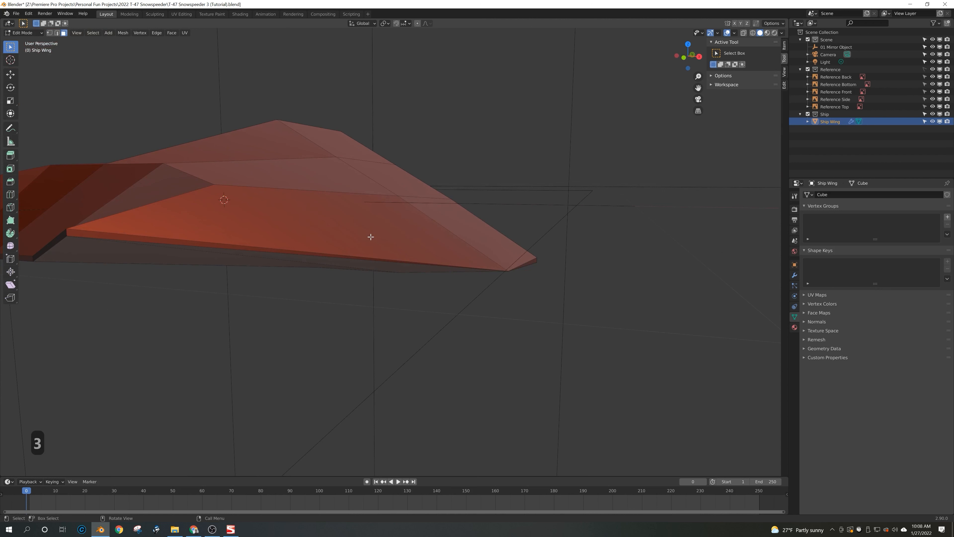
{"action": "left_click", "coordinate": [368, 232]}
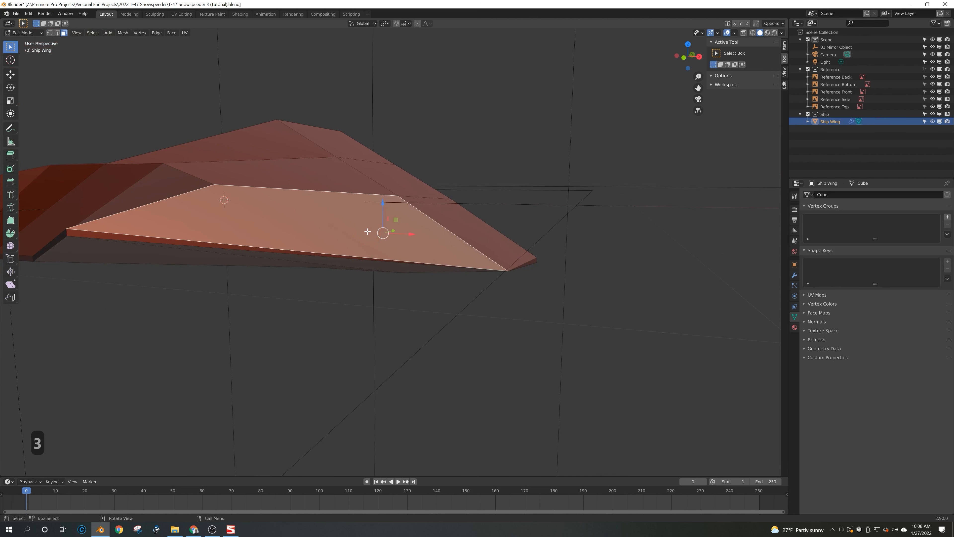
{"action": "key", "text": "x"}
{"action": "left_click_drag", "start_coordinate": [368, 232], "coordinate": [361, 248]}
{"action": "left_click", "coordinate": [361, 247]}
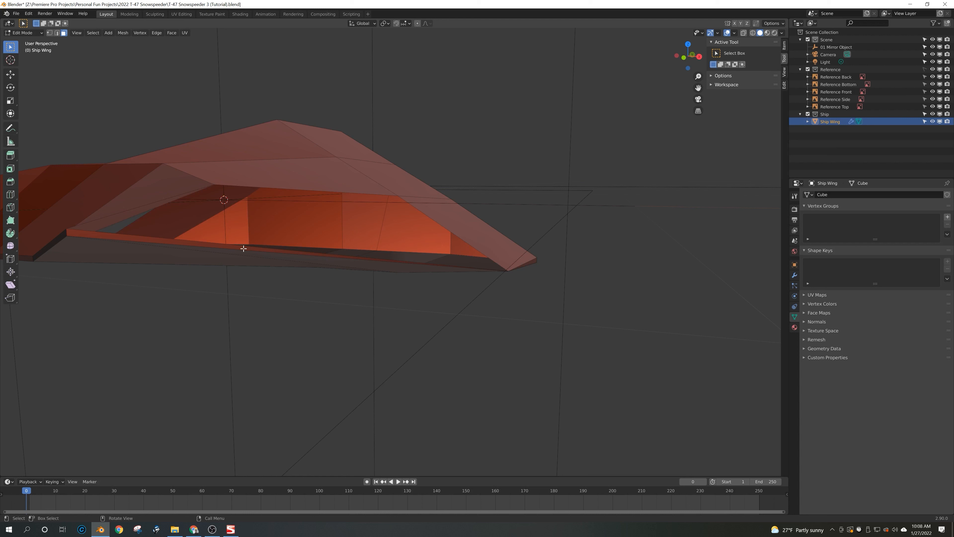
{"action": "left_click", "coordinate": [266, 250]}
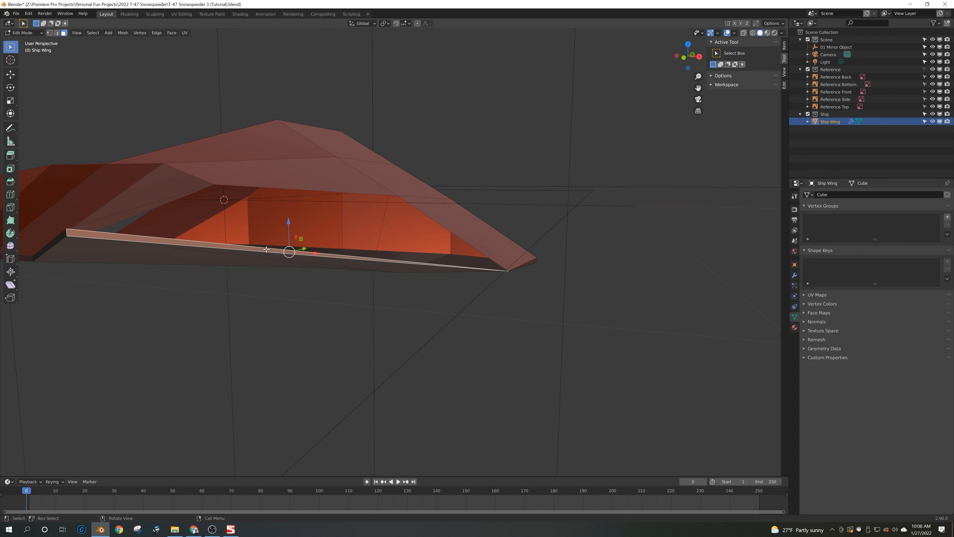
{"action": "key", "text": "x"}
{"action": "left_click", "coordinate": [267, 250]}
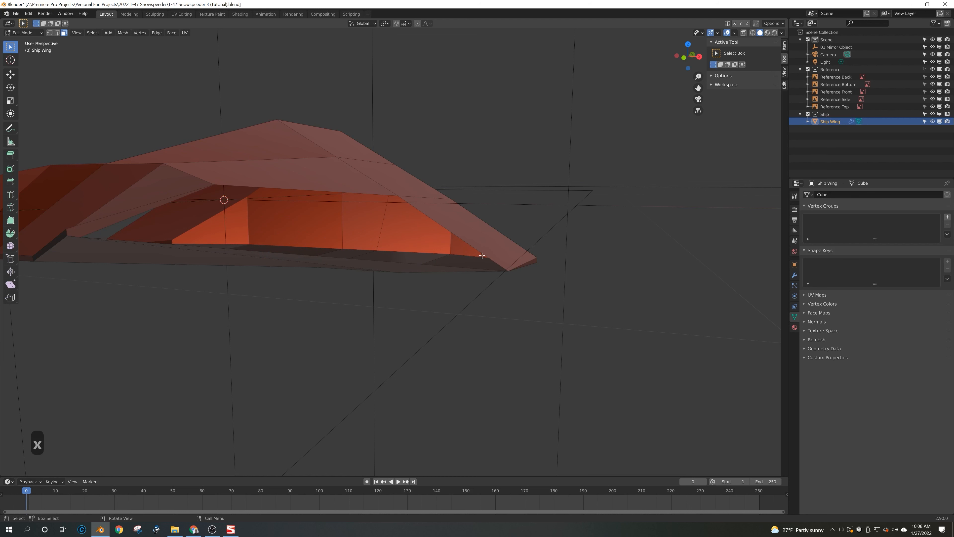
- Delete the outer face at the wing tip and the small strip face below it
{"action": "left_click", "coordinate": [526, 263]}
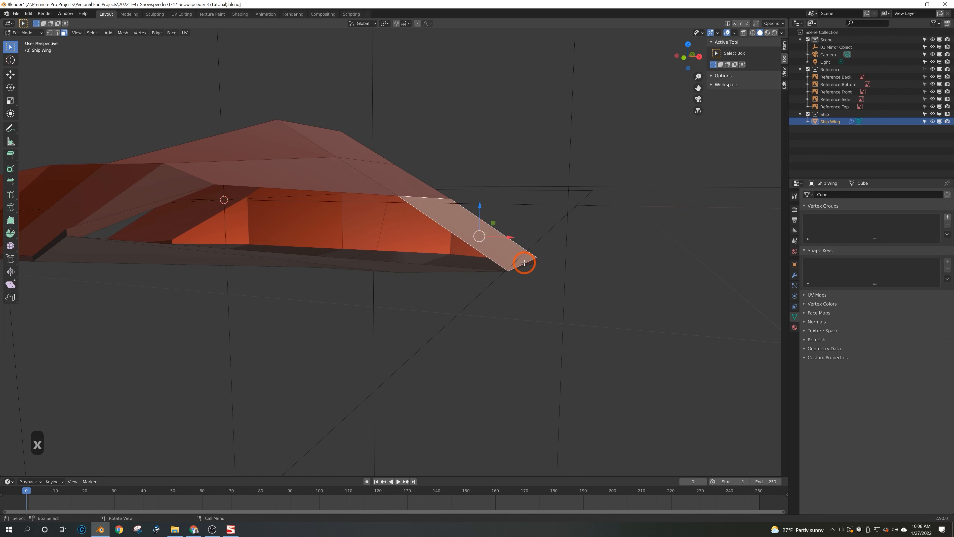
{"action": "key", "text": "x"}
{"action": "left_click", "coordinate": [520, 261]}
{"action": "left_click", "coordinate": [530, 264]}
{"action": "key", "text": "x"}
{"action": "left_click", "coordinate": [531, 264]}
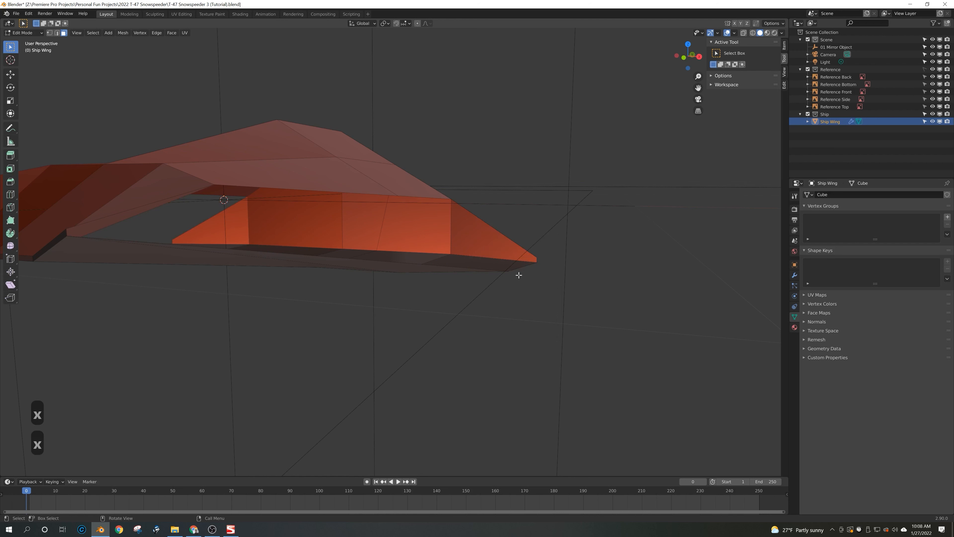
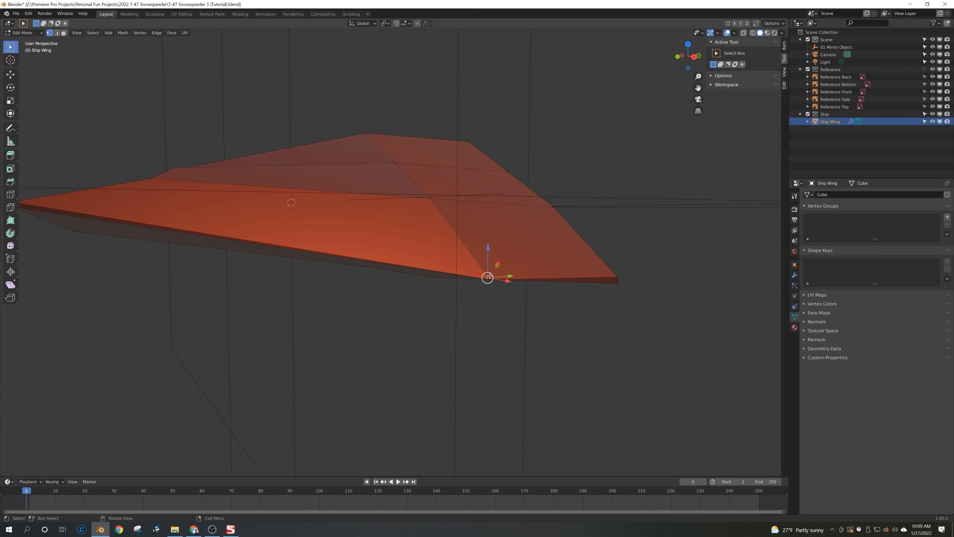
- Raise the added vertex near the wing tip along Z, well above the corner, and delete the large front side face
{"action": "left_click_drag", "start_coordinate": [485, 249], "coordinate": [494, 166]}
{"action": "middle_click_drag", "start_coordinate": [494, 166], "coordinate": [572, 248]}
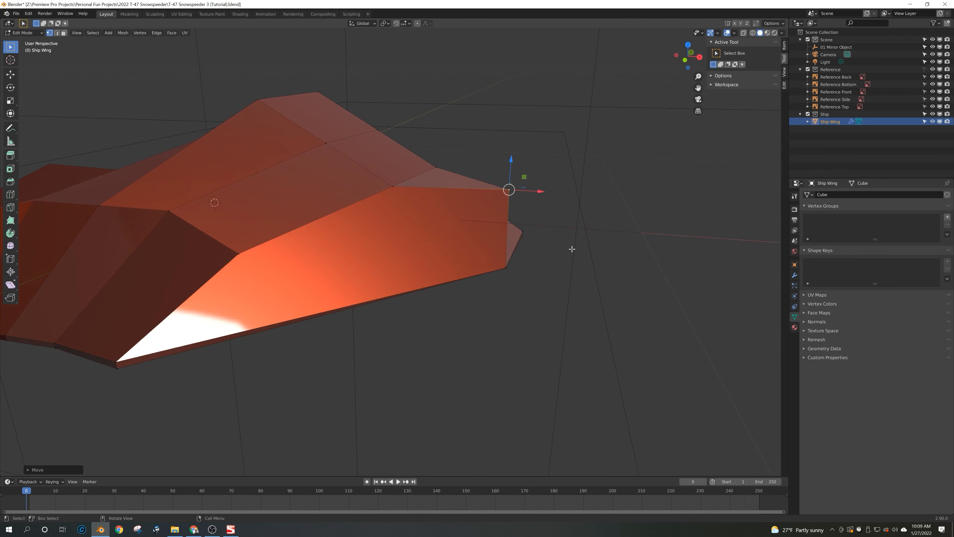
{"action": "key", "text": "3"}
{"action": "left_click", "coordinate": [467, 238]}
{"action": "key", "text": "x"}
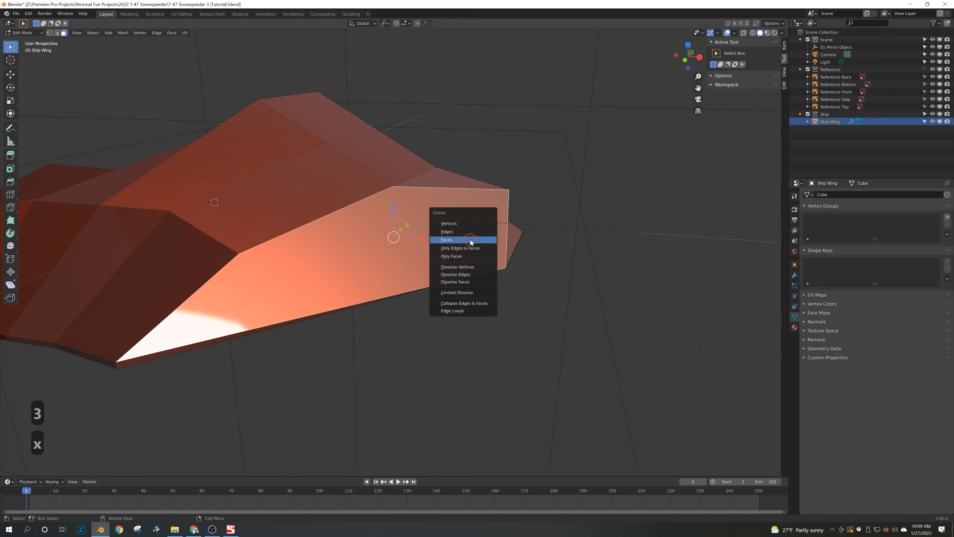
{"action": "left_click", "coordinate": [471, 241]}
- Delete the large outer side face at the wing tip next to the opened front side
{"action": "key", "text": "1"}
{"action": "middle_click_drag", "start_coordinate": [486, 211], "coordinate": [397, 209]}
{"action": "middle_click_drag", "start_coordinate": [423, 246], "coordinate": [433, 245]}
{"action": "key", "text": "3"}
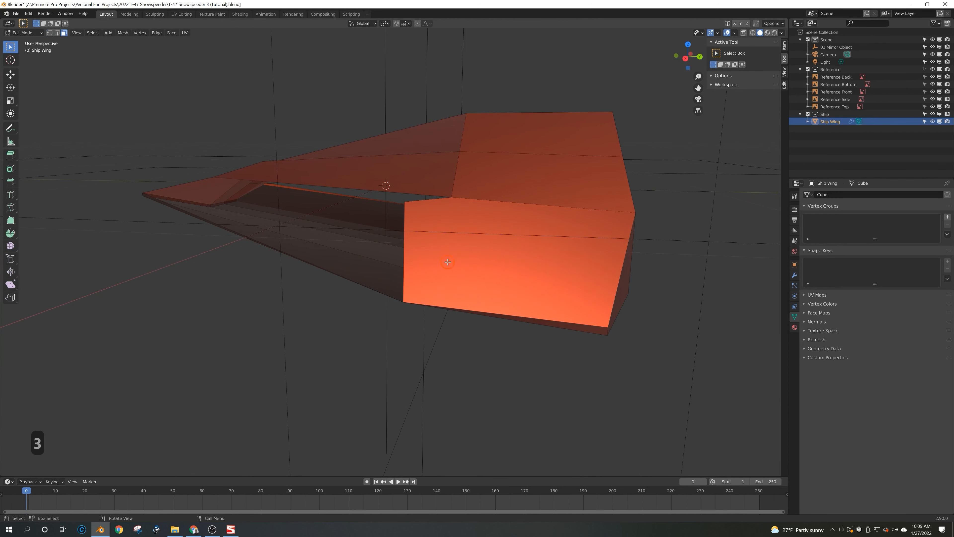
{"action": "key", "text": "x"}
{"action": "left_click", "coordinate": [451, 251]}
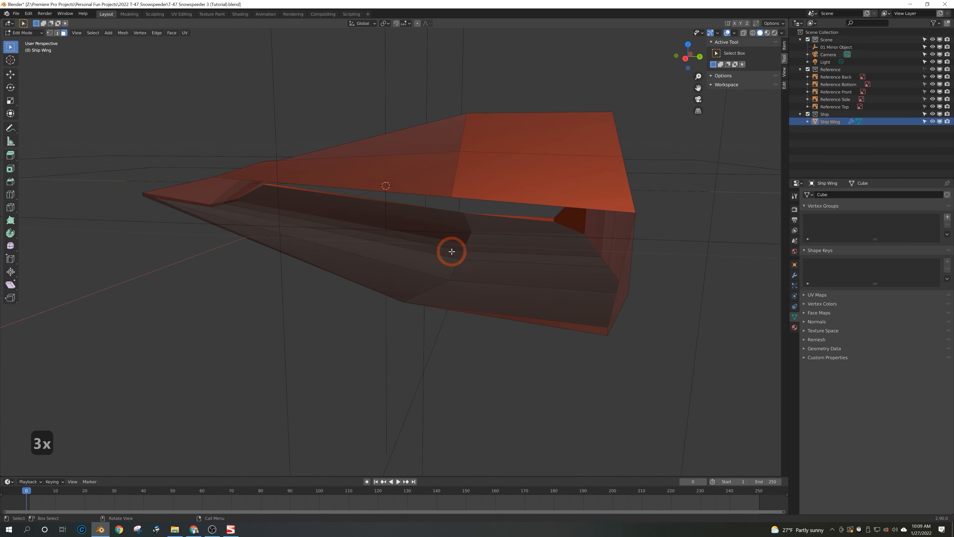
- Delete the small face at the outer wing tip and the long thin strip face along the lower front edge
{"action": "key", "text": "1"}
{"action": "left_click", "coordinate": [463, 210]}
{"action": "mouse_move", "coordinate": [465, 211]}
{"action": "middle_mouse_down"}
{"action": "mouse_move", "coordinate": [460, 226]}
{"action": "mouse_move", "coordinate": [447, 209]}
{"action": "middle_mouse_up"}
{"action": "middle_click_drag", "start_coordinate": [582, 277], "coordinate": [533, 274]}
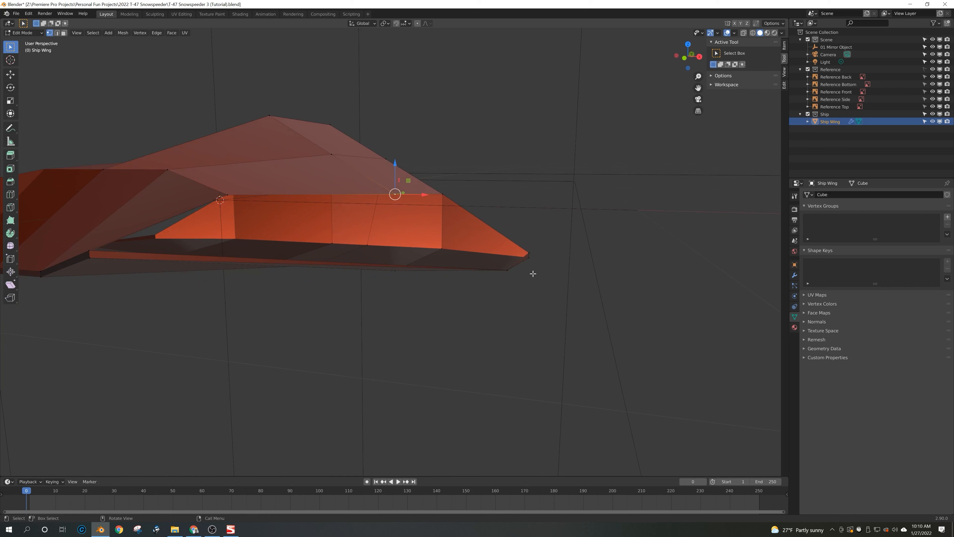
{"action": "left_click", "coordinate": [514, 270]}
{"action": "key", "text": "3"}
{"action": "left_click", "coordinate": [522, 262]}
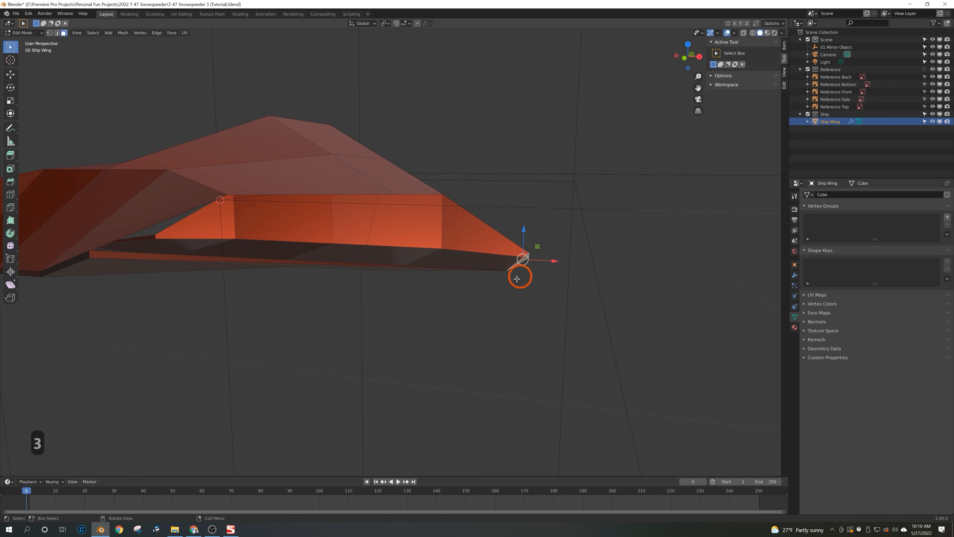
{"action": "key", "text": "x"}
{"action": "left_click", "coordinate": [487, 271]}
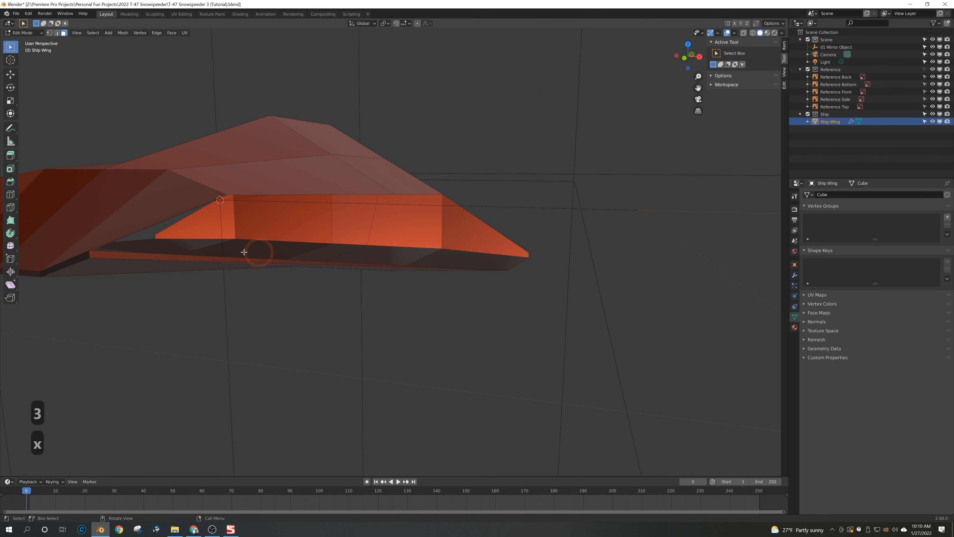
{"action": "left_click", "coordinate": [221, 258]}
{"action": "key", "text": "x"}
{"action": "left_click", "coordinate": [221, 259]}
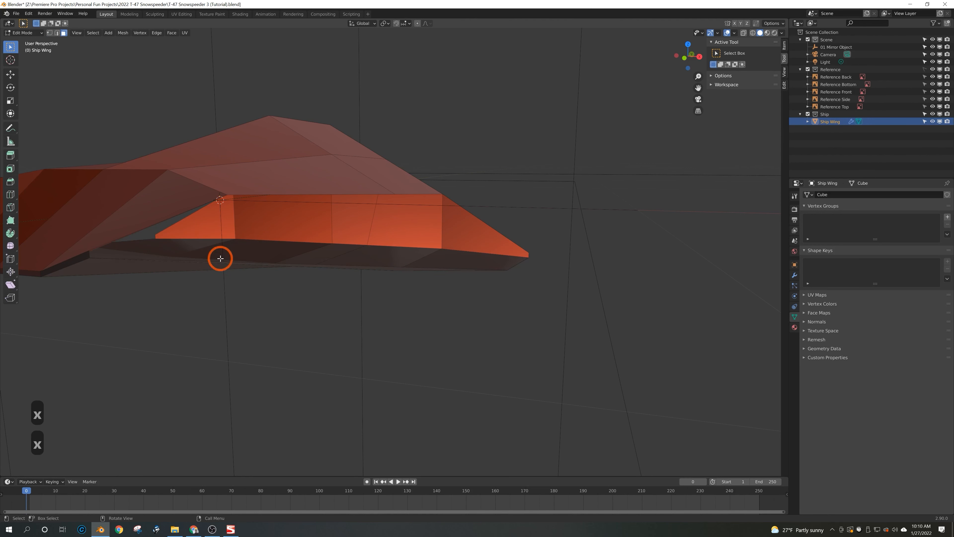
- Extrude the lower wing-tip corner vertex up along Z by about 0.012 m and connect it to the upper tip vertex with an edge
{"action": "key", "text": "a"}
{"action": "key", "text": "1"}
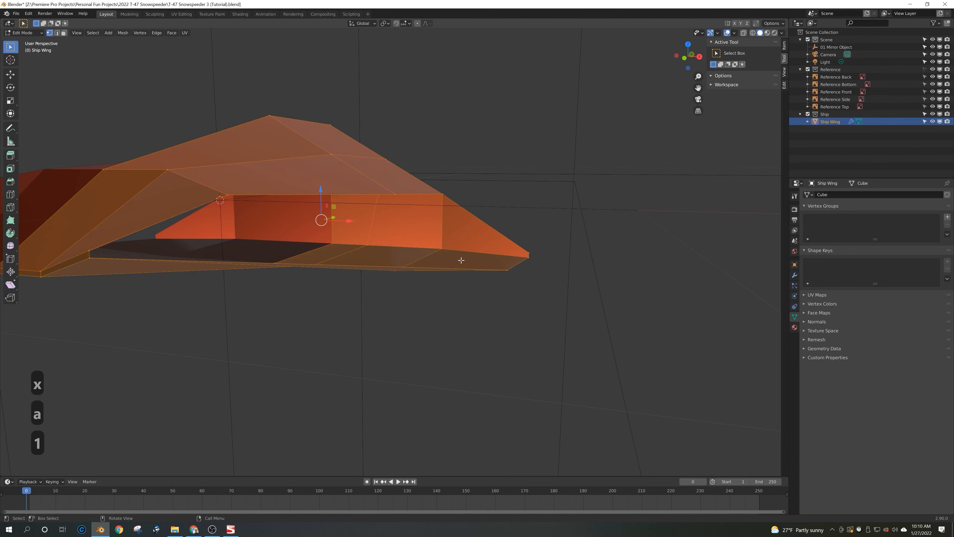
{"action": "left_click", "coordinate": [505, 270]}
{"action": "key", "text": "e"}
{"action": "key", "text": "z"}
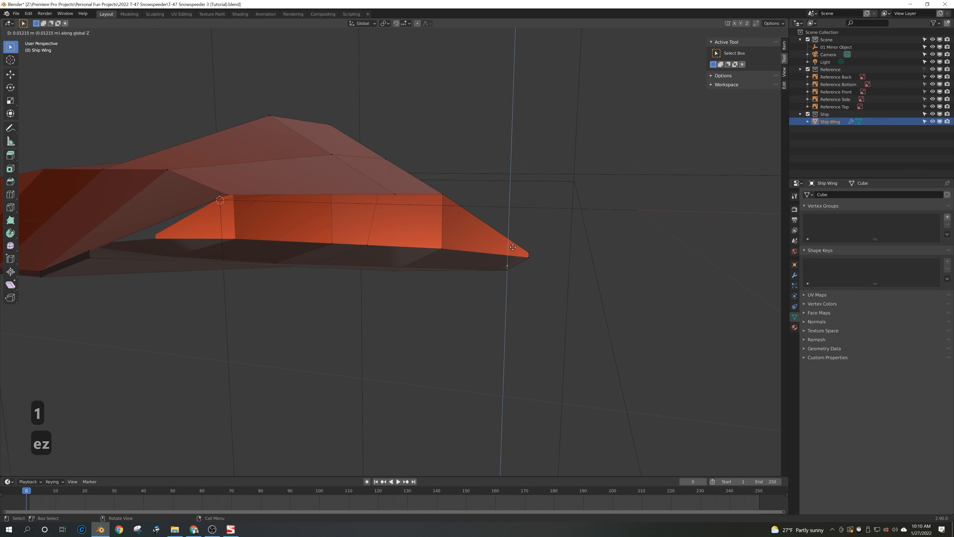
{"action": "left_click", "coordinate": [512, 247]}
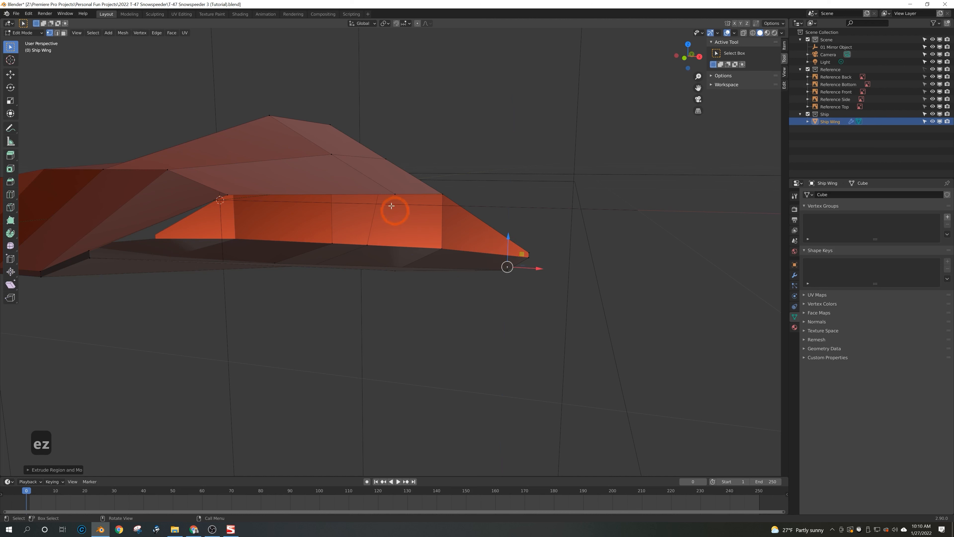
{"action": "left_click", "coordinate": [395, 194], "text": "shift"}
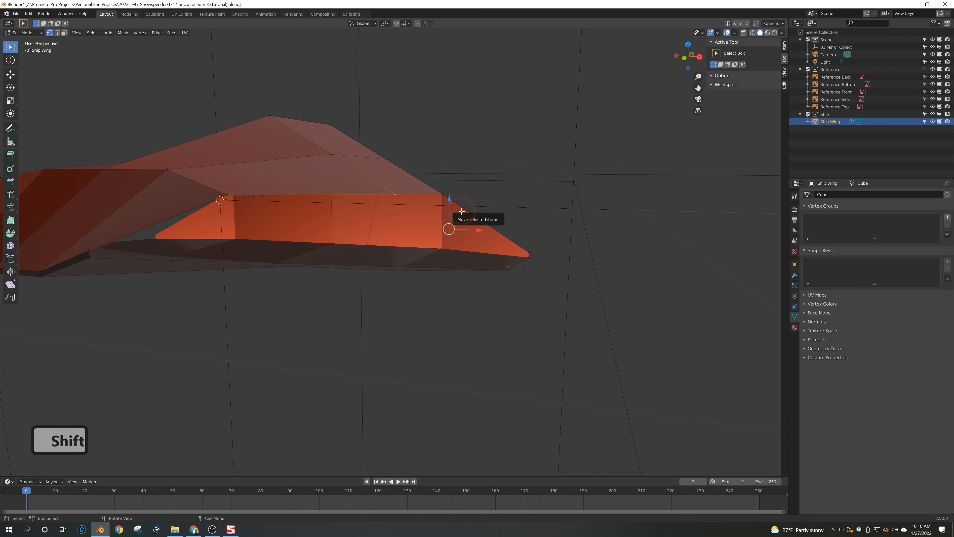
{"action": "key", "text": "f"}
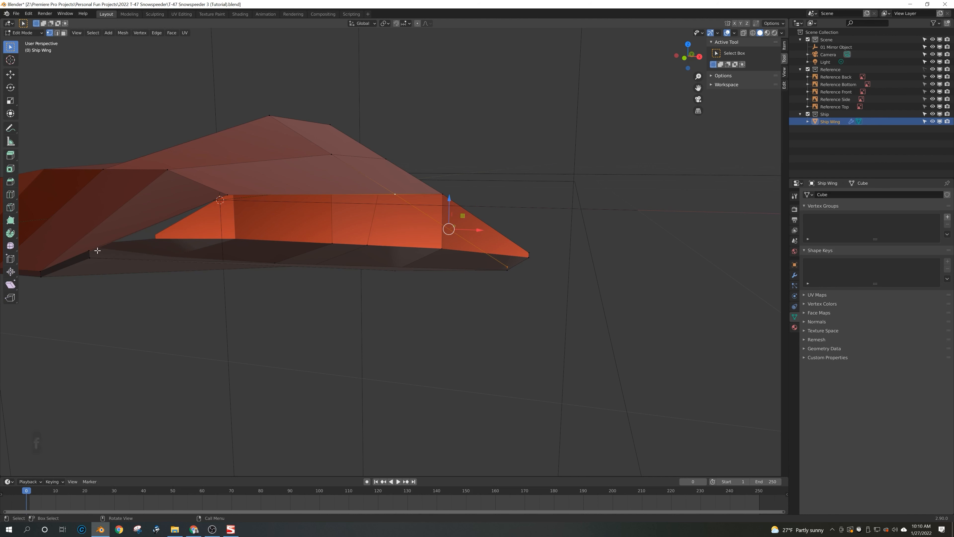
- Fill the large open front side of the wing with a face and close the thin strip beneath it
{"action": "middle_click_drag", "start_coordinate": [113, 249], "coordinate": [134, 250]}
{"action": "left_click", "coordinate": [194, 275]}
{"action": "left_click", "coordinate": [394, 189], "text": "shift"}
{"action": "left_click", "coordinate": [504, 261], "text": "shift"}
{"action": "key", "text": "f"}
{"action": "middle_click_drag", "start_coordinate": [512, 266], "coordinate": [505, 258]}
{"action": "left_click", "coordinate": [487, 264]}
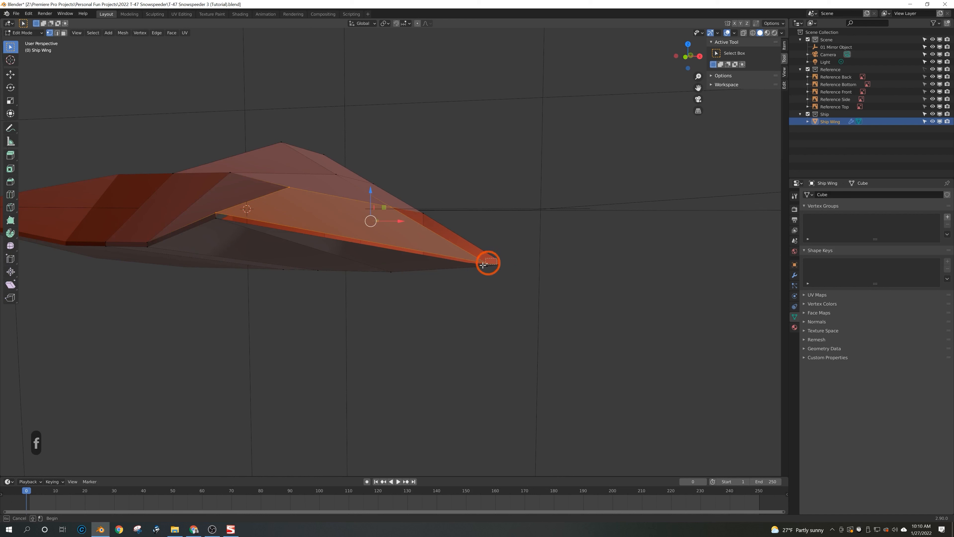
{"action": "left_click", "coordinate": [487, 261]}
{"action": "left_click_drag", "start_coordinate": [500, 295], "coordinate": [483, 262]}
{"action": "left_click", "coordinate": [217, 218], "text": "shift"}
{"action": "middle_click_drag", "start_coordinate": [369, 269], "coordinate": [294, 264]}
- Fill the open outer side of the wing with a face between its upper edge and the lower tip corners
{"action": "left_click", "coordinate": [440, 208]}
{"action": "left_click", "coordinate": [585, 212], "text": "shift"}
{"action": "middle_click_drag", "start_coordinate": [612, 235], "coordinate": [577, 252]}
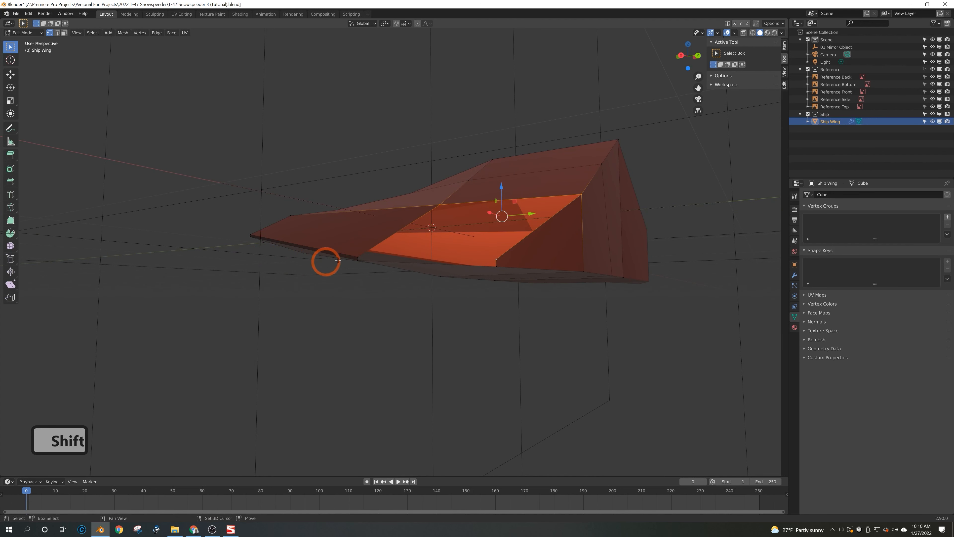
{"action": "left_click", "coordinate": [358, 258], "text": "shift"}
{"action": "key", "text": "f"}
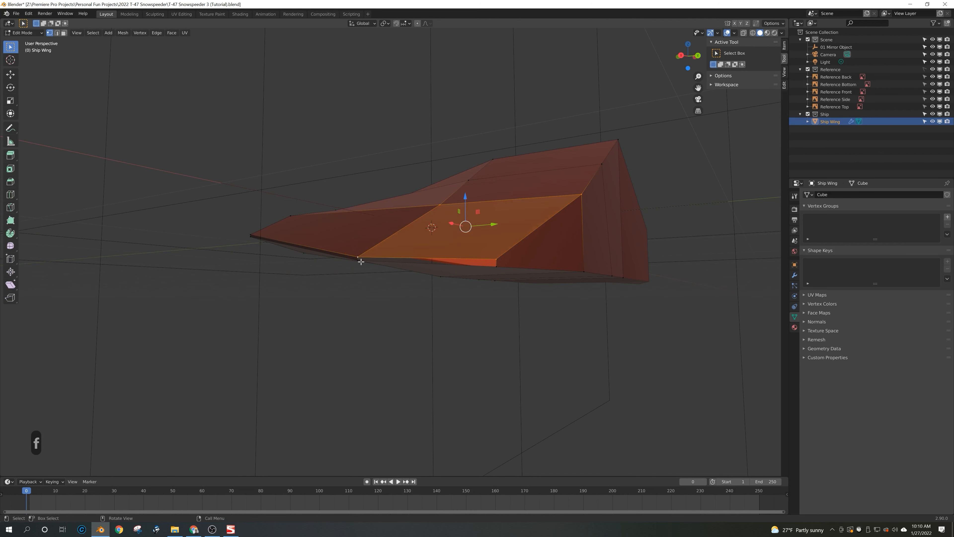
- Fill the thin strip gap beneath the new outer side face at the wing tip
{"action": "left_click", "coordinate": [358, 259]}
{"action": "left_click_drag", "start_coordinate": [507, 255], "coordinate": [488, 271], "text": "shift"}
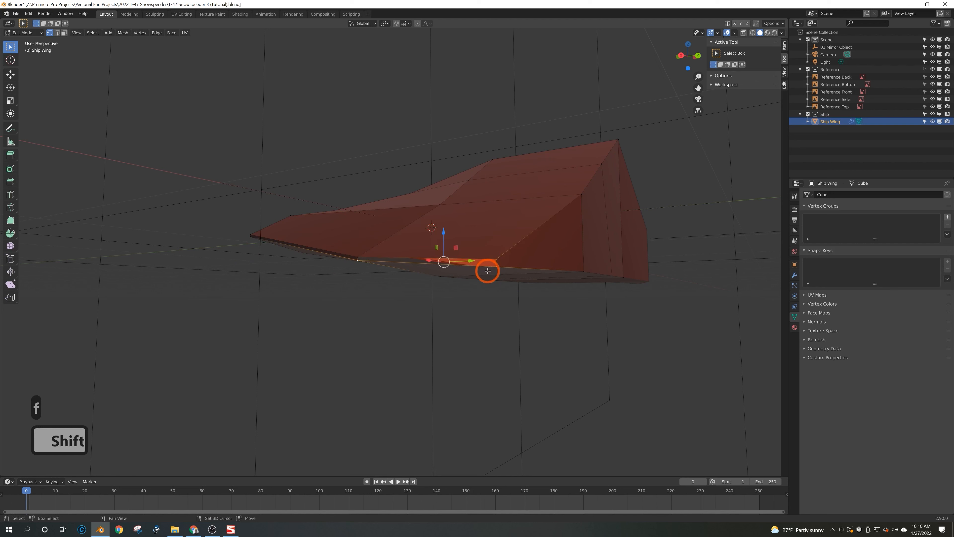
{"action": "middle_click_drag", "start_coordinate": [351, 255], "coordinate": [398, 261]}
{"action": "left_click", "coordinate": [367, 253], "text": "shift"}
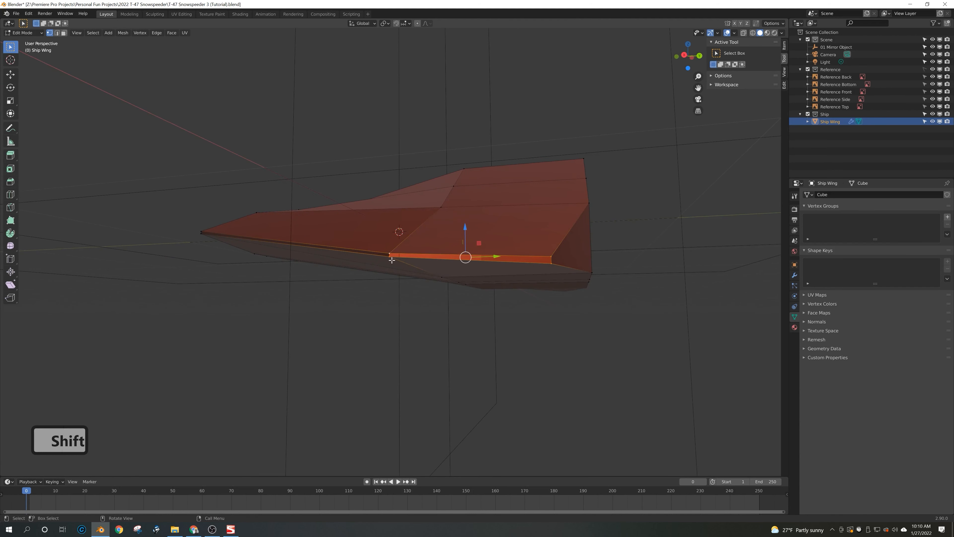
{"action": "key", "text": "f"}
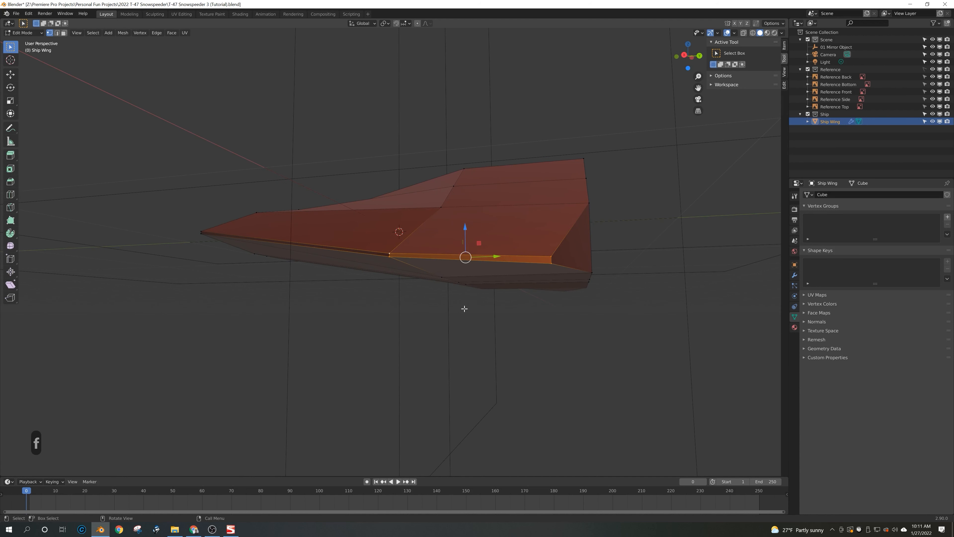
- Merge the vertices by distance at the lower corner where the front and outer side faces meet
{"action": "left_click", "coordinate": [391, 255]}
{"action": "middle_click_drag", "start_coordinate": [392, 294], "coordinate": [373, 273]}
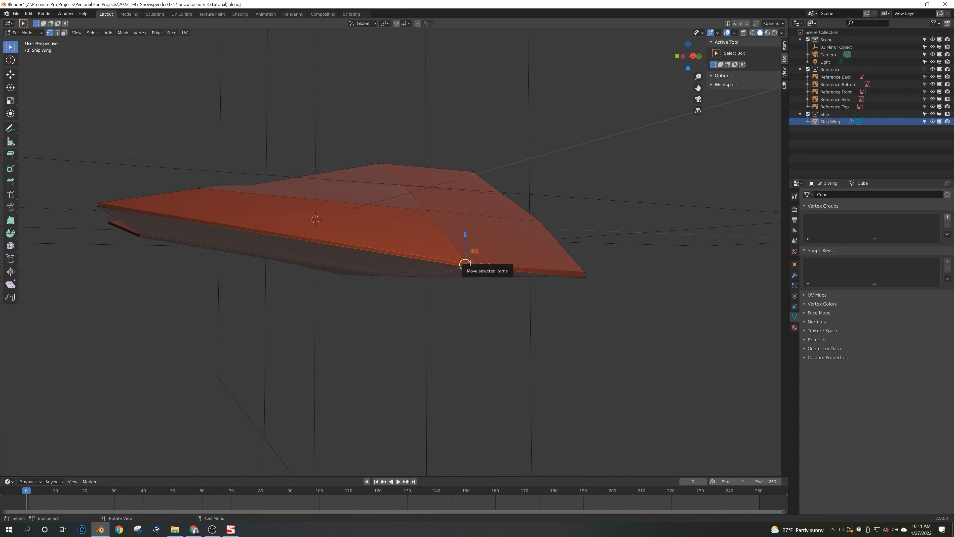
{"action": "key", "text": "m"}
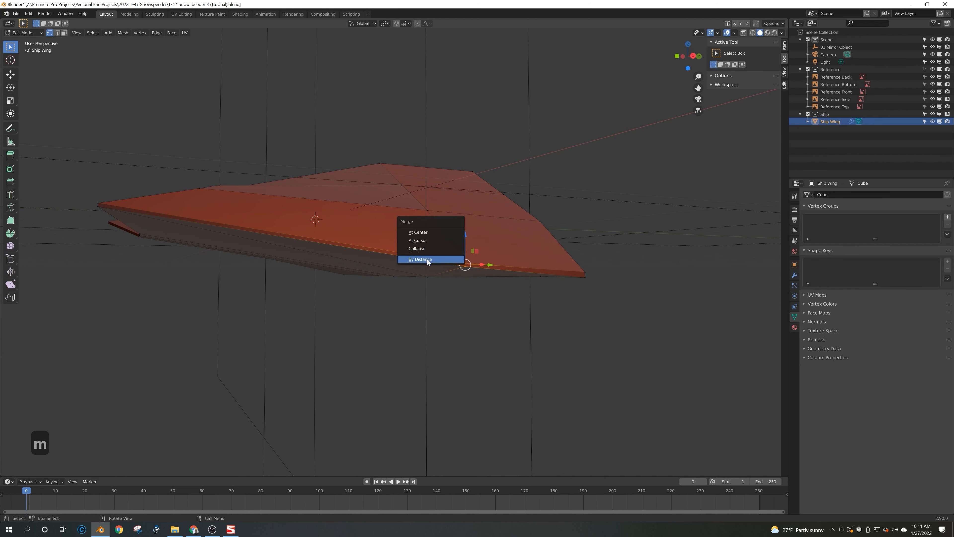
{"action": "left_click", "coordinate": [427, 260]}
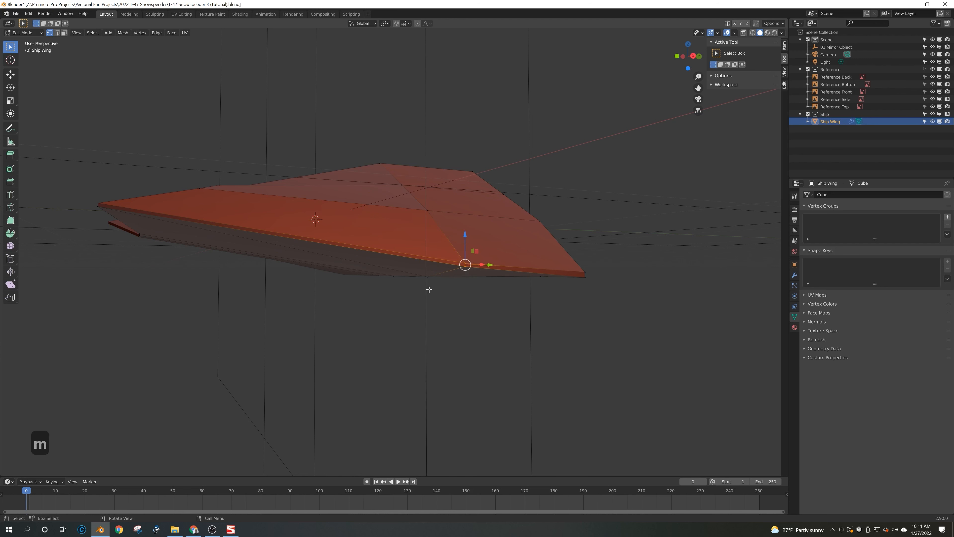
{"action": "middle_click_drag", "start_coordinate": [452, 292], "coordinate": [381, 270]}
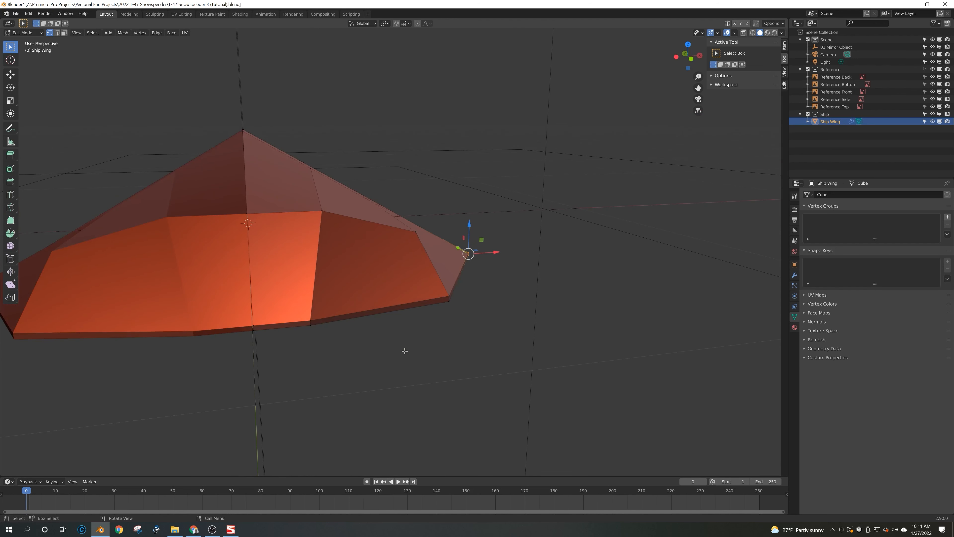
- Flatten the rear top centre face by scaling its four vertices to 0 along Z, and lower it to the hull's top line in the front blueprint
{"action": "key", "text": "Tab"}
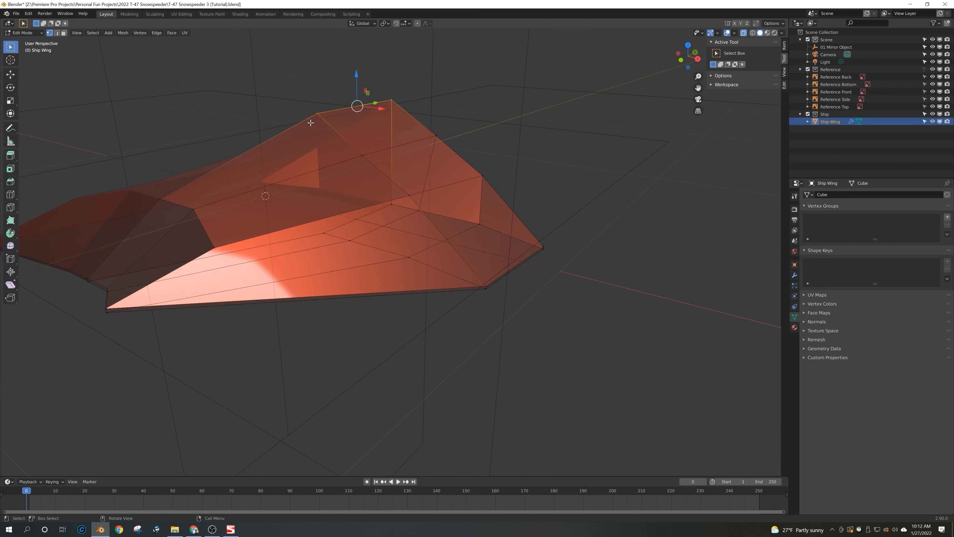
{"action": "left_click", "coordinate": [437, 136], "text": "shift"}
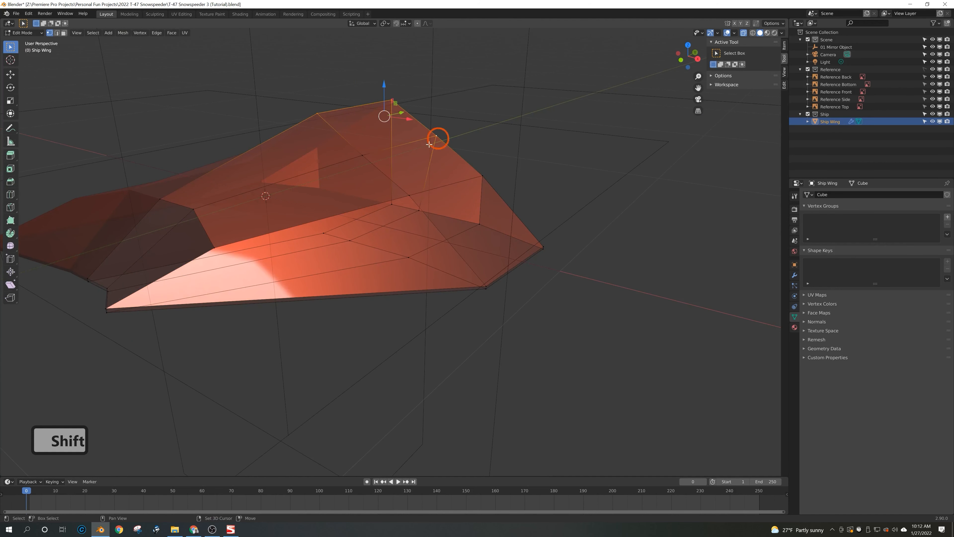
{"action": "left_click", "coordinate": [361, 155], "text": "shift"}
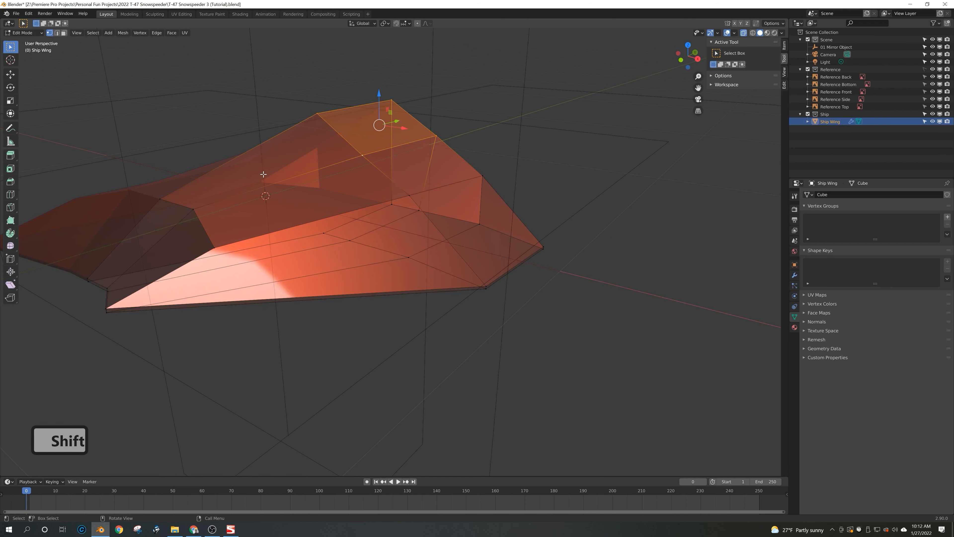
{"action": "key", "text": "s"}
{"action": "key", "text": "z"}
{"action": "key", "text": "0"}
{"action": "key", "text": "Return"}
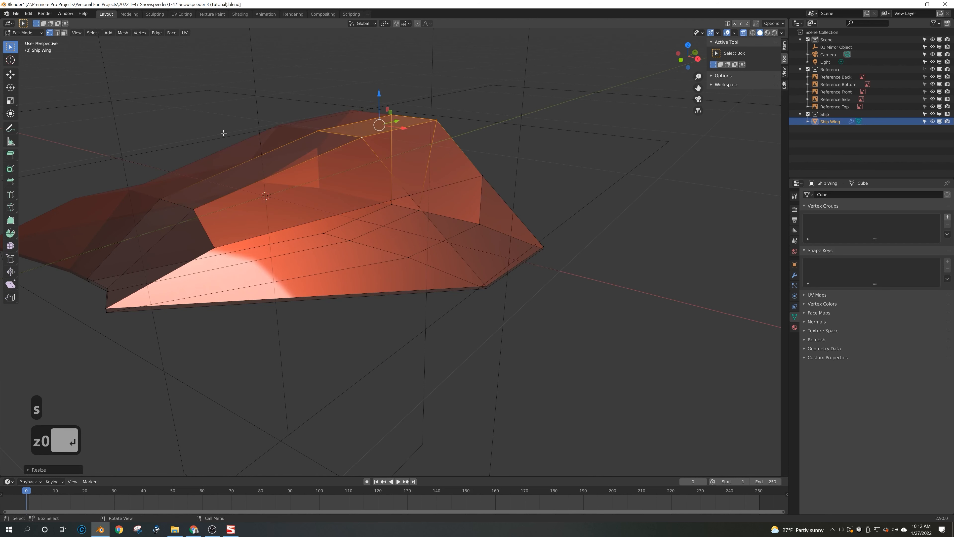
{"action": "key", "text": "1"}
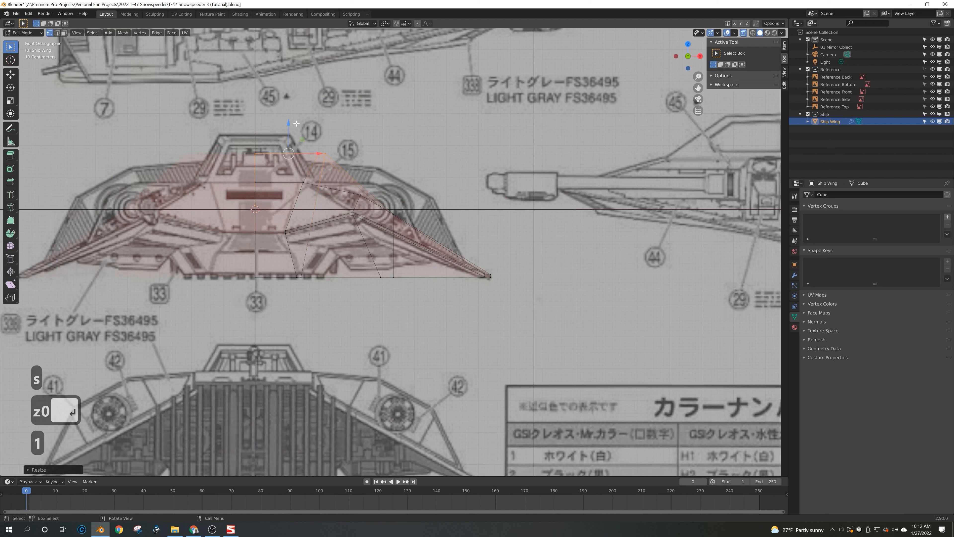
{"action": "left_click_drag", "start_coordinate": [288, 124], "coordinate": [293, 153]}
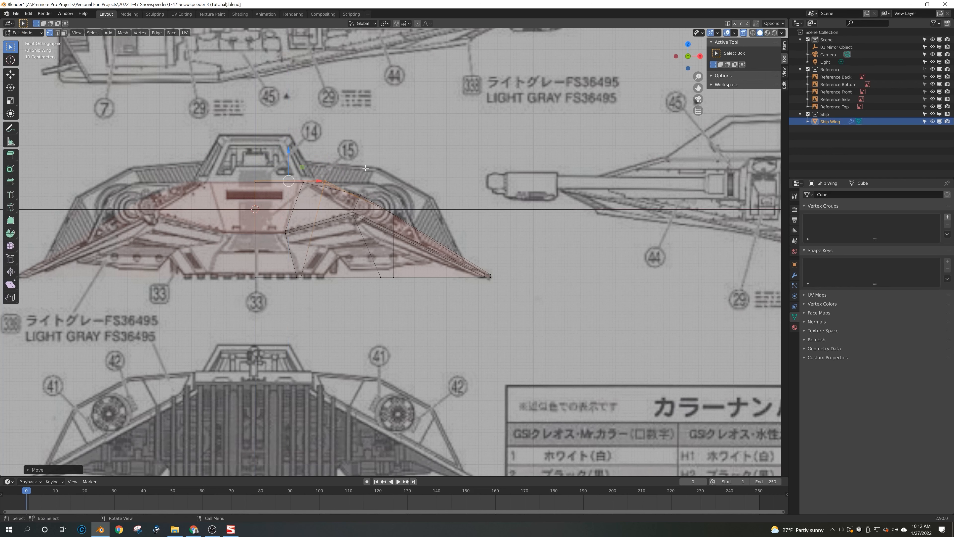
- Examine the wing body's top faces from several angles and compare its outline with the top and side blueprints
{"action": "key", "text": "7"}
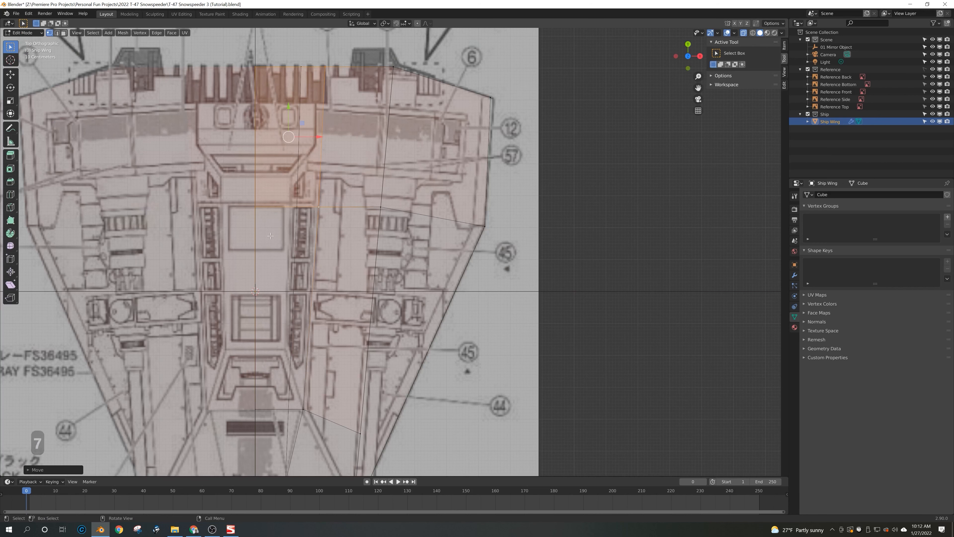
{"action": "key", "text": "alt+z"}
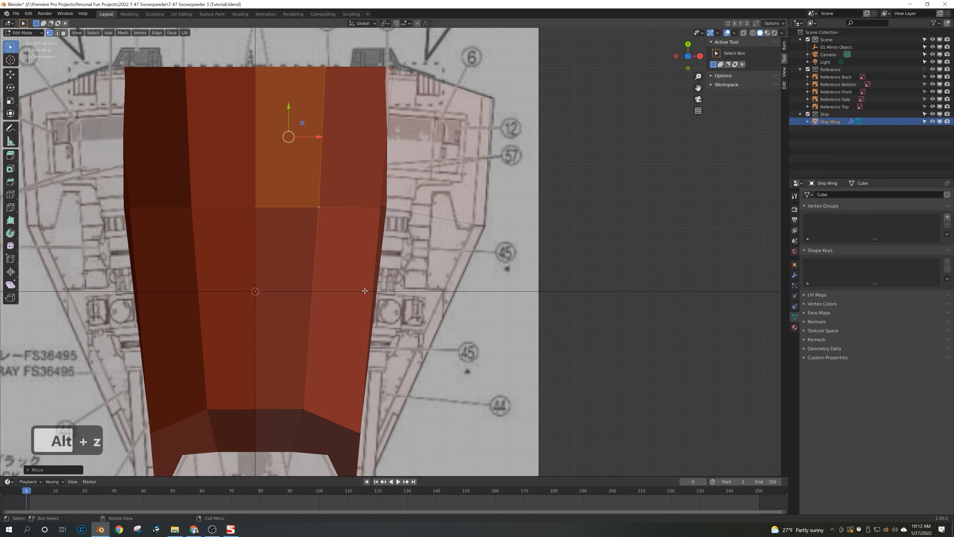
{"action": "middle_click_drag", "start_coordinate": [424, 282], "coordinate": [356, 324]}
{"action": "key", "text": "Tab"}
{"action": "key", "text": "Tab"}
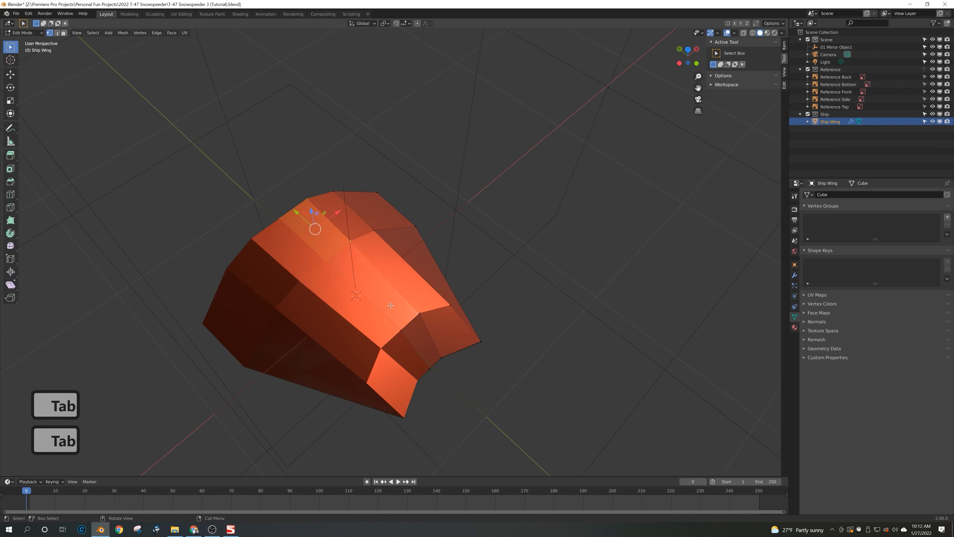
{"action": "key", "text": "3"}
{"action": "left_click", "coordinate": [383, 299]}
{"action": "middle_click_drag", "start_coordinate": [477, 296], "coordinate": [378, 269]}
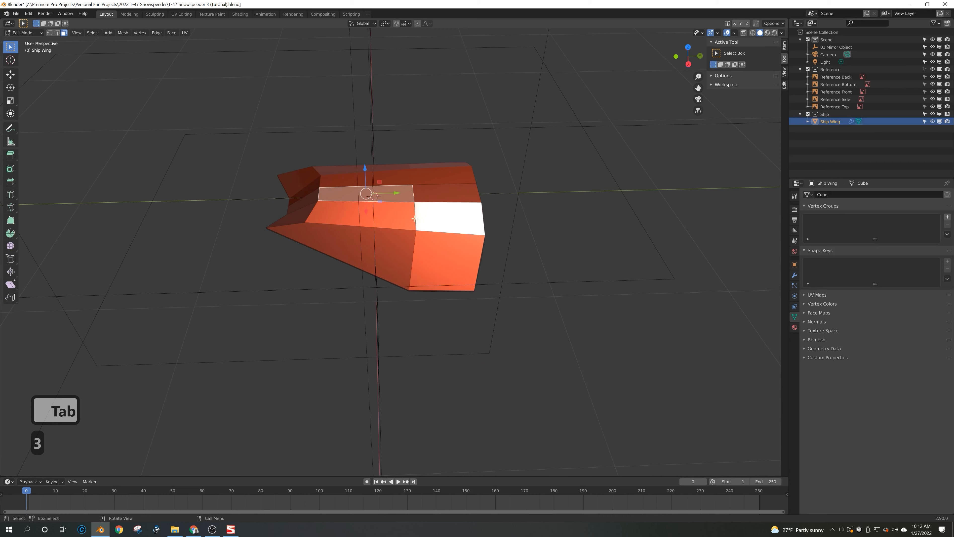
{"action": "middle_click_drag", "start_coordinate": [405, 216], "coordinate": [464, 213]}
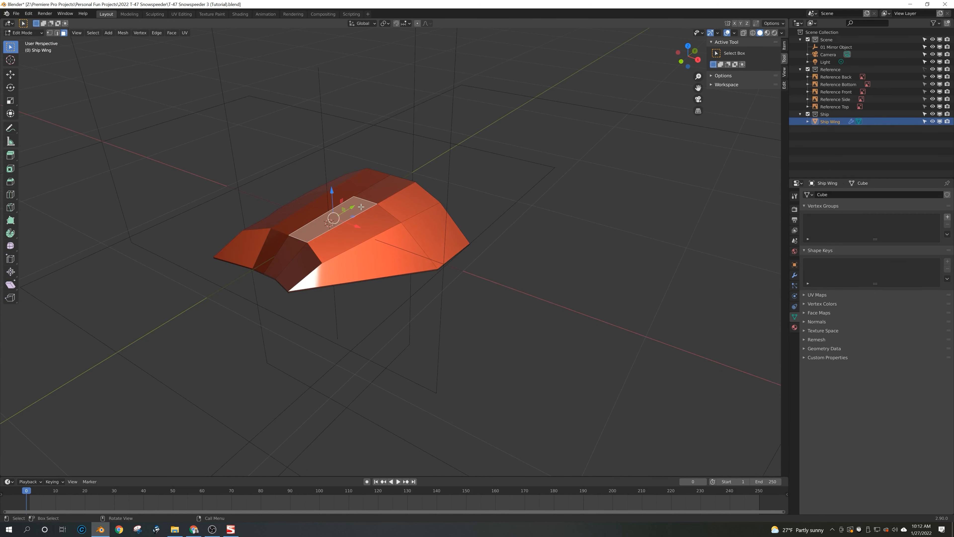
{"action": "left_click", "coordinate": [383, 189]}
{"action": "middle_click_drag", "start_coordinate": [488, 205], "coordinate": [429, 225]}
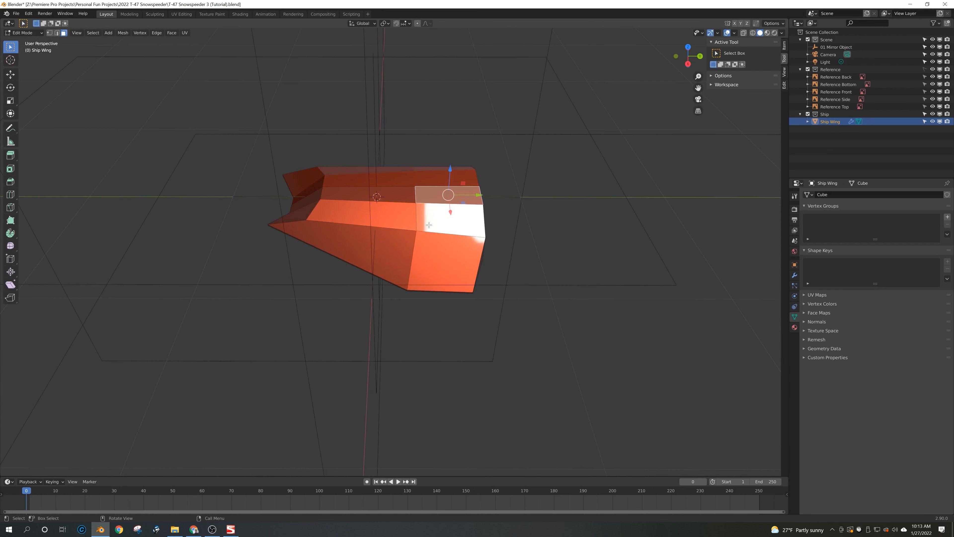
{"action": "key", "text": "KP_3"}
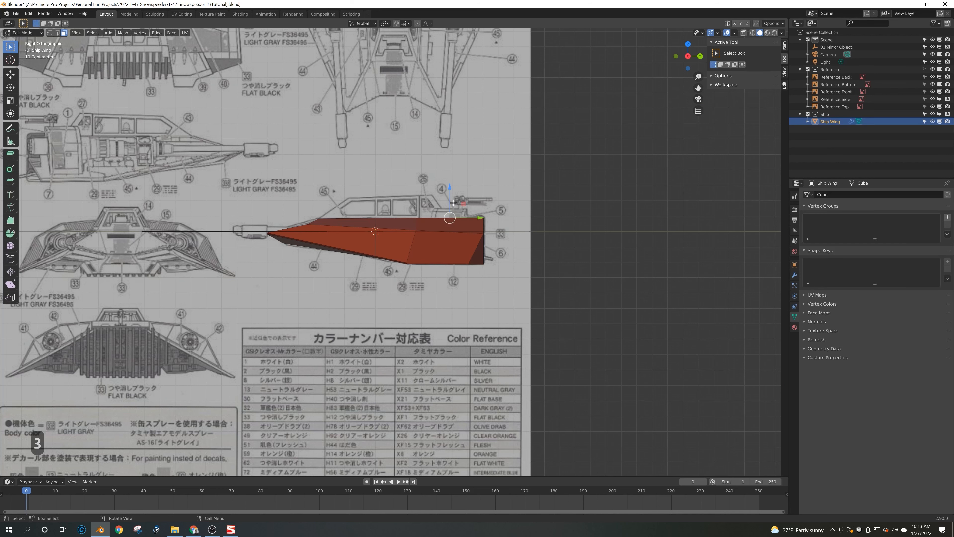
{"action": "key", "text": "KP_7"}
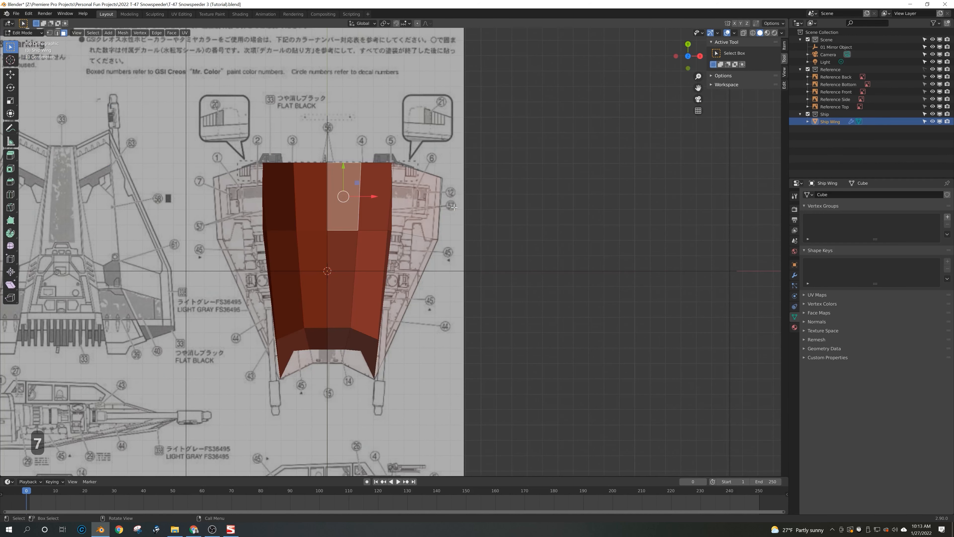
{"action": "key", "text": "alt+z"}
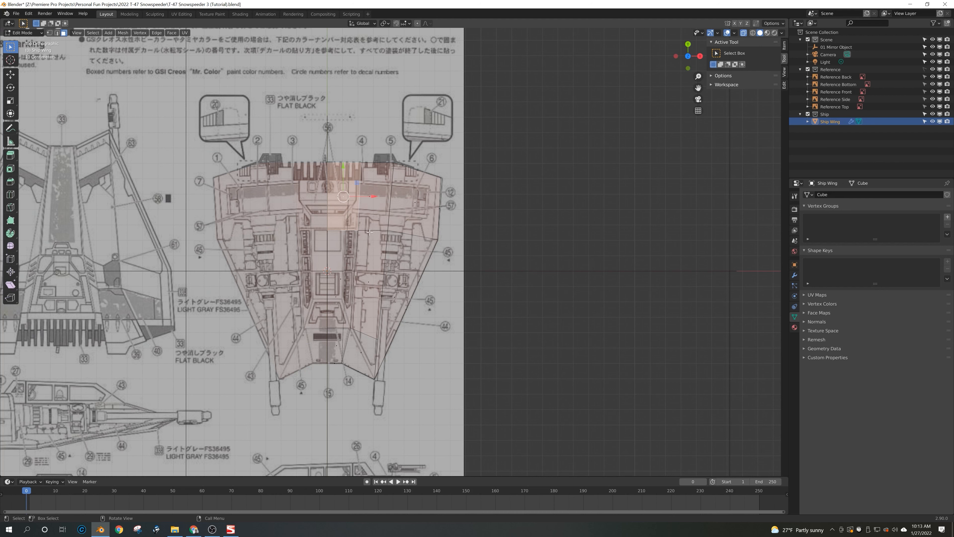
{"action": "key", "text": "ctrl+3"}
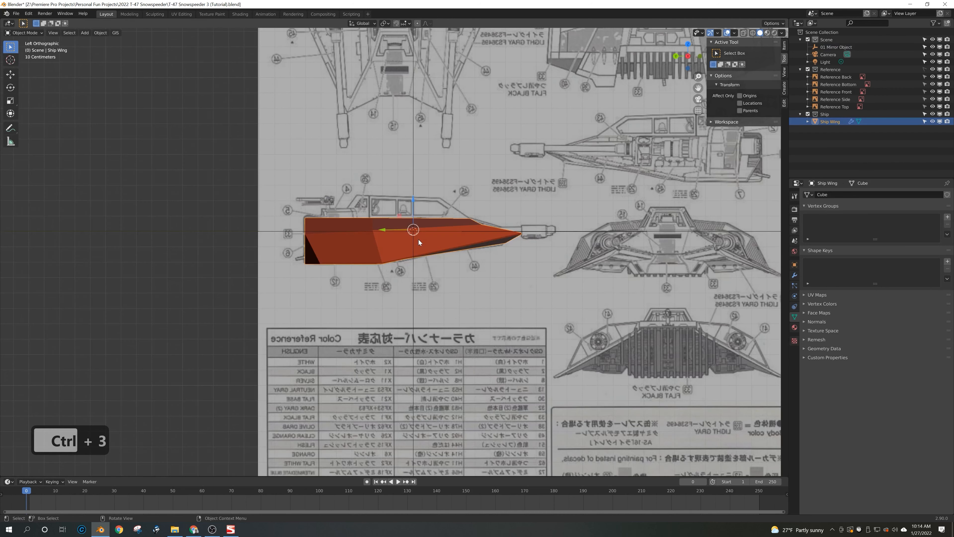
- Raise the wing body's inner lower vertices about 0.08 m along Z to match the hull underside in the back blueprint
{"action": "key", "text": "3"}
{"action": "key", "text": "ctrl+1"}
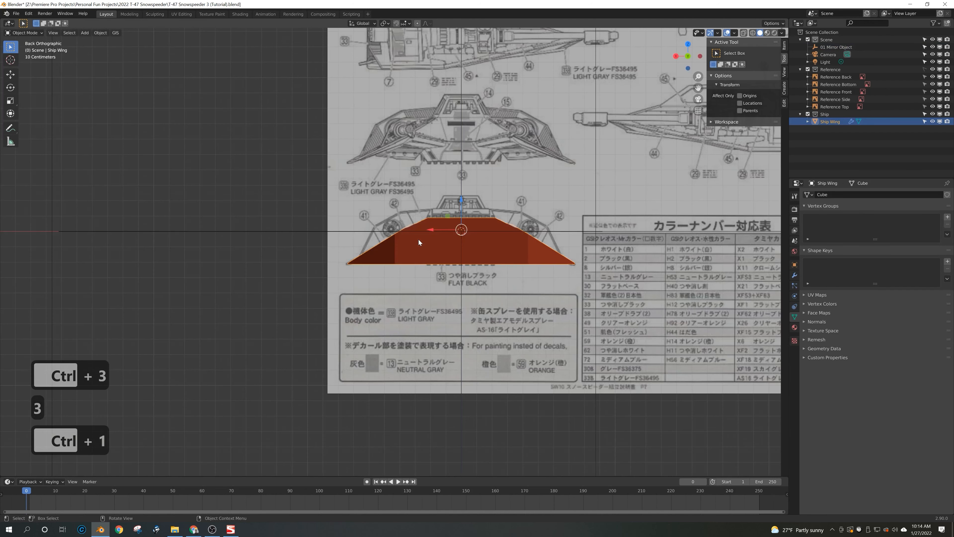
{"action": "key", "text": "alt+z"}
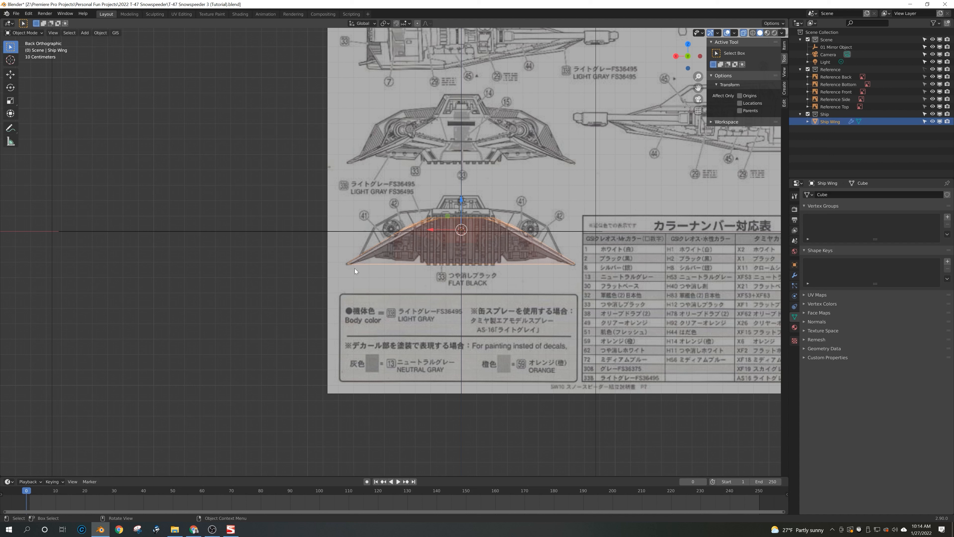
{"action": "key", "text": "Tab"}
{"action": "key", "text": "ctrl+1"}
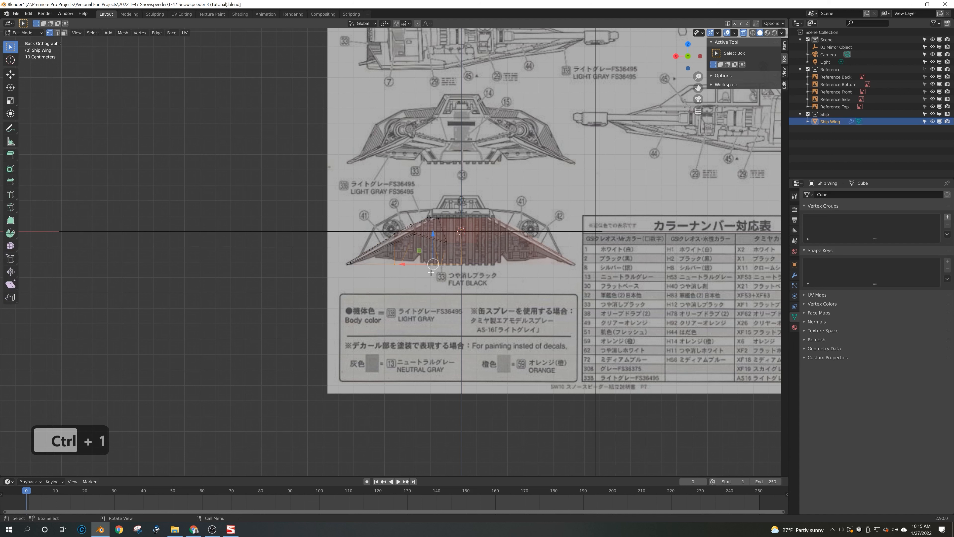
{"action": "left_click_drag", "start_coordinate": [433, 235], "coordinate": [439, 221]}
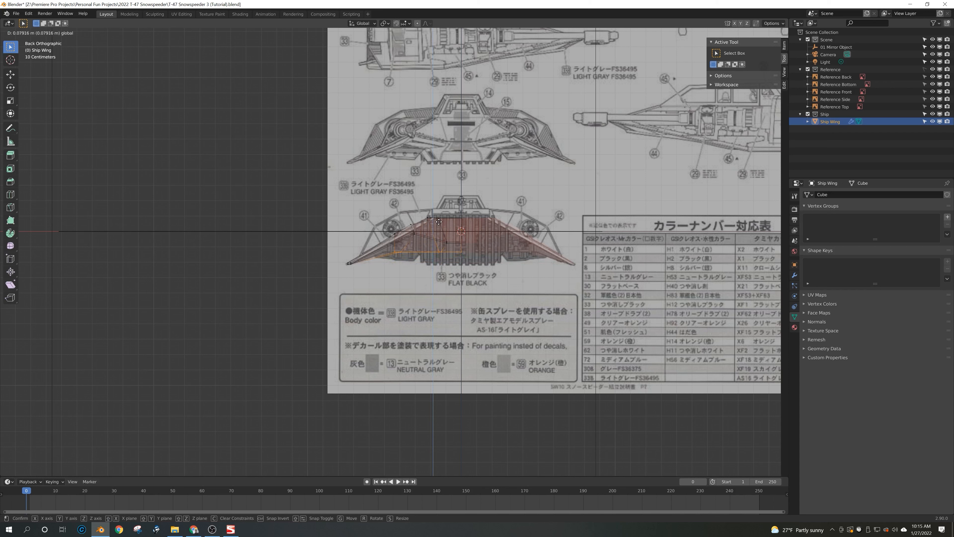
{"action": "left_click", "coordinate": [438, 222]}
- Move the outer vertices of the raised lower edge about 0.06 m outward along X, and return to solid Object Mode
{"action": "left_click_drag", "start_coordinate": [410, 246], "coordinate": [381, 264]}
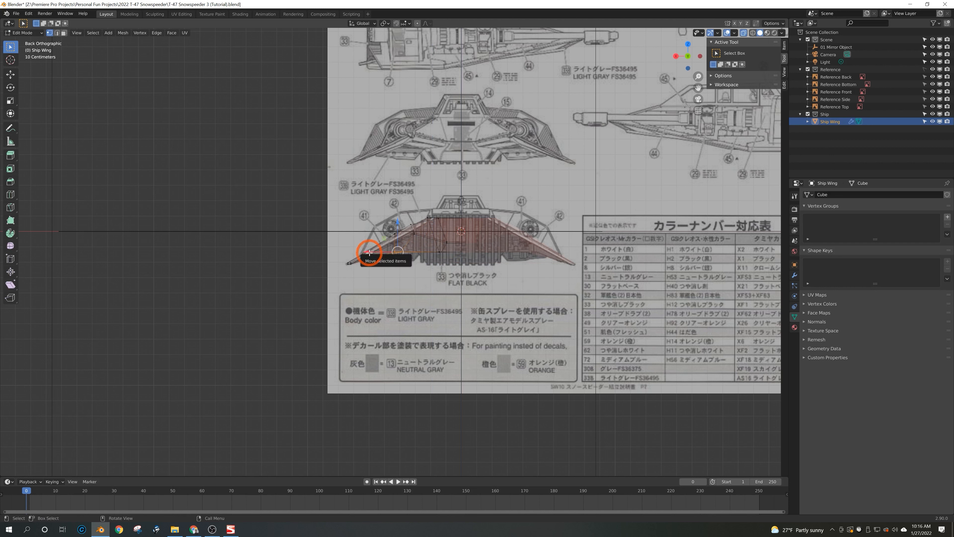
{"action": "key", "text": "shift"}
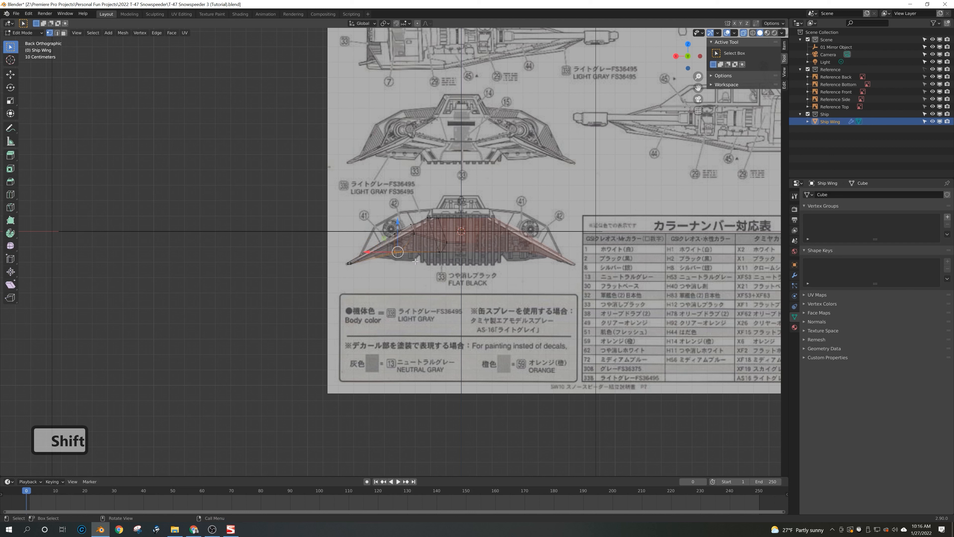
{"action": "key", "text": "g"}
{"action": "key", "text": "x"}
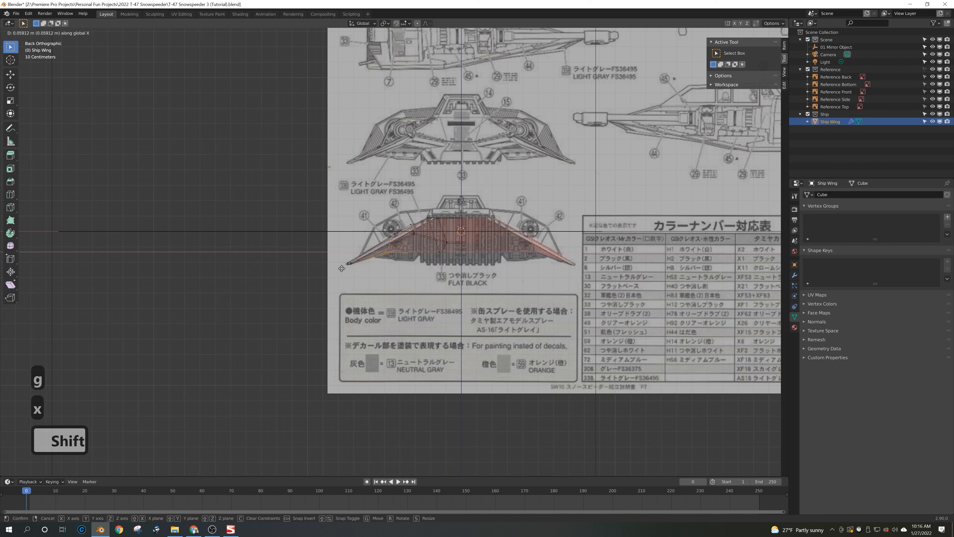
{"action": "left_click", "coordinate": [332, 269]}
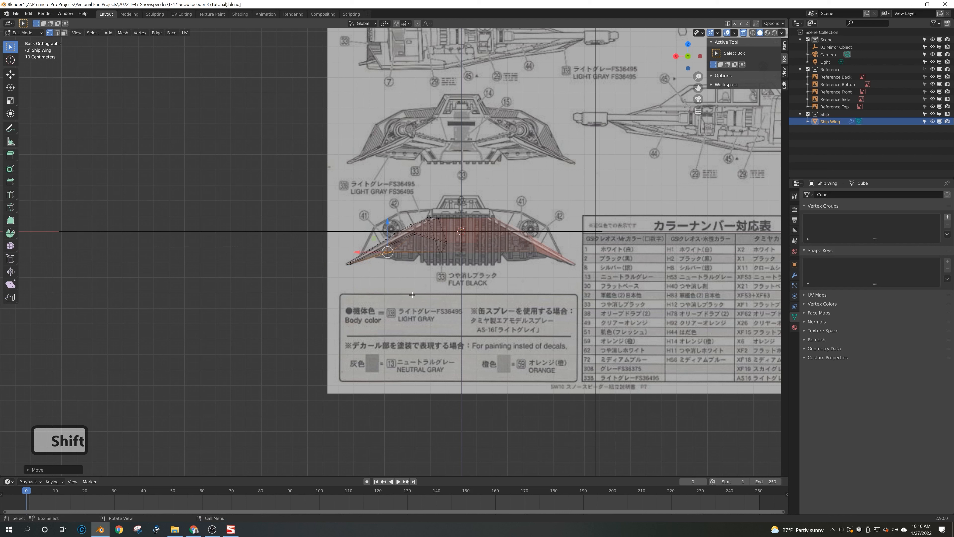
{"action": "key", "text": "Tab"}
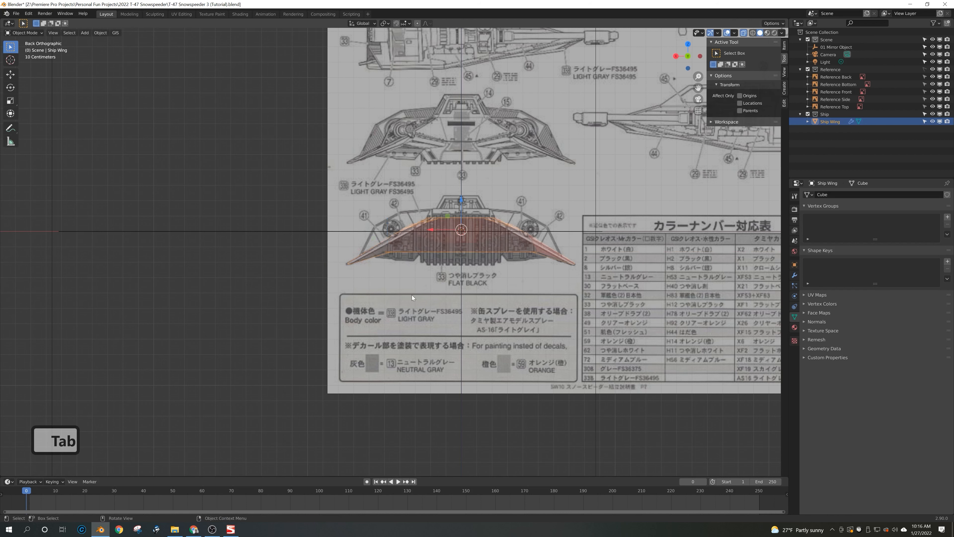
{"action": "key", "text": "alt+z"}
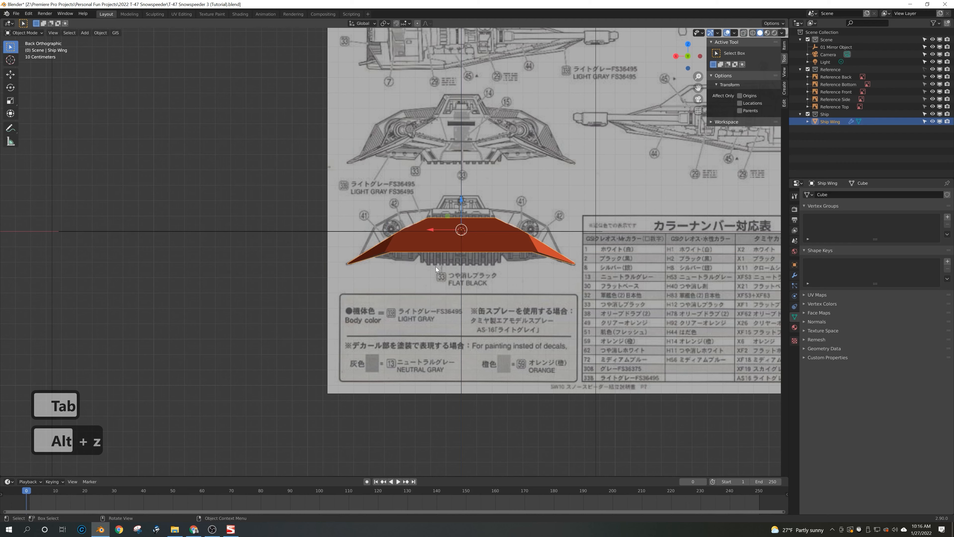
{"action": "middle_click_drag", "start_coordinate": [436, 266], "coordinate": [464, 283]}
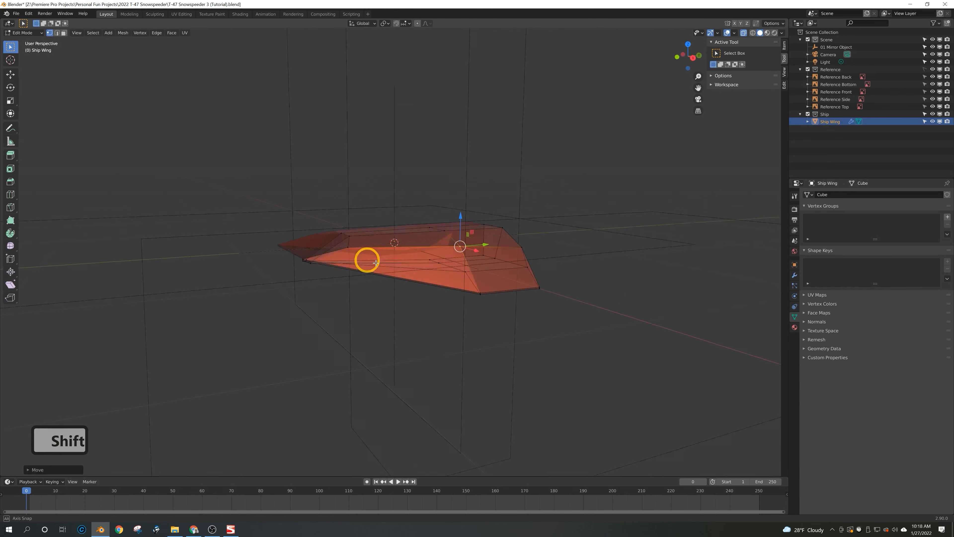
- Select the sloping front quad face directly beside the centre face
{"action": "middle_click_drag", "start_coordinate": [376, 262], "coordinate": [426, 271]}
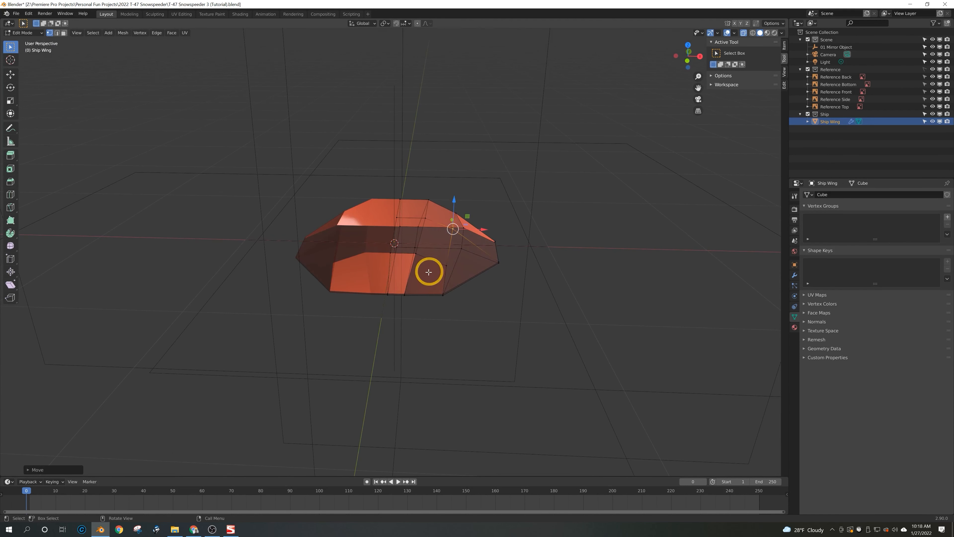
{"action": "key", "text": "3"}
{"action": "left_click", "coordinate": [426, 270]}
{"action": "mouse_move", "coordinate": [458, 298]}
{"action": "middle_mouse_down"}
{"action": "mouse_move", "coordinate": [434, 282]}
{"action": "mouse_move", "coordinate": [448, 295]}
{"action": "middle_mouse_up"}
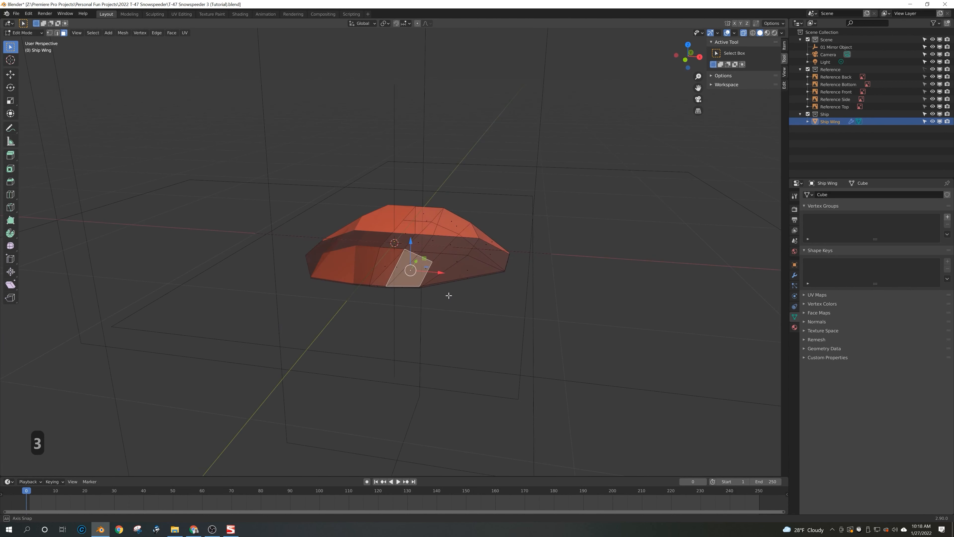
{"action": "right_click", "coordinate": [410, 278]}
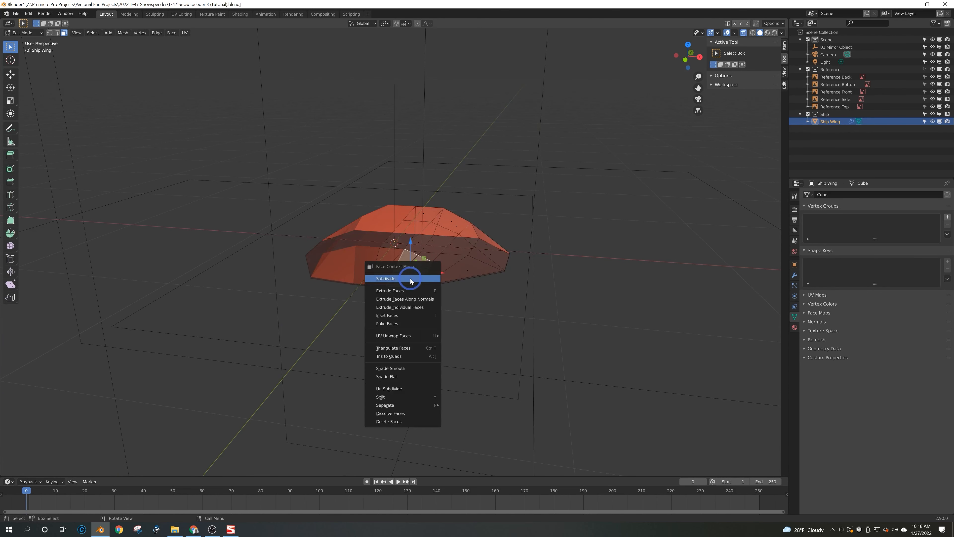
{"action": "left_click", "coordinate": [412, 348]}
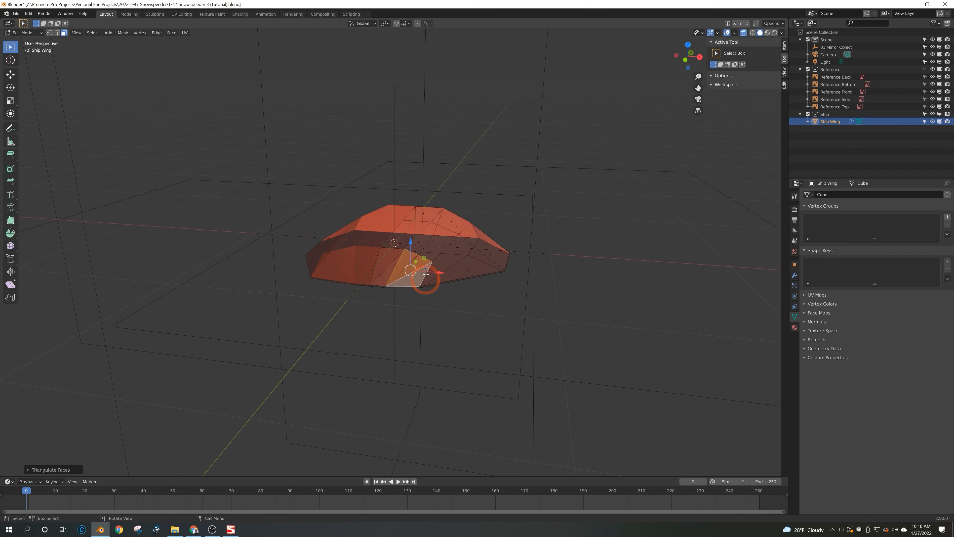
{"action": "key", "text": "ctrl+z"}
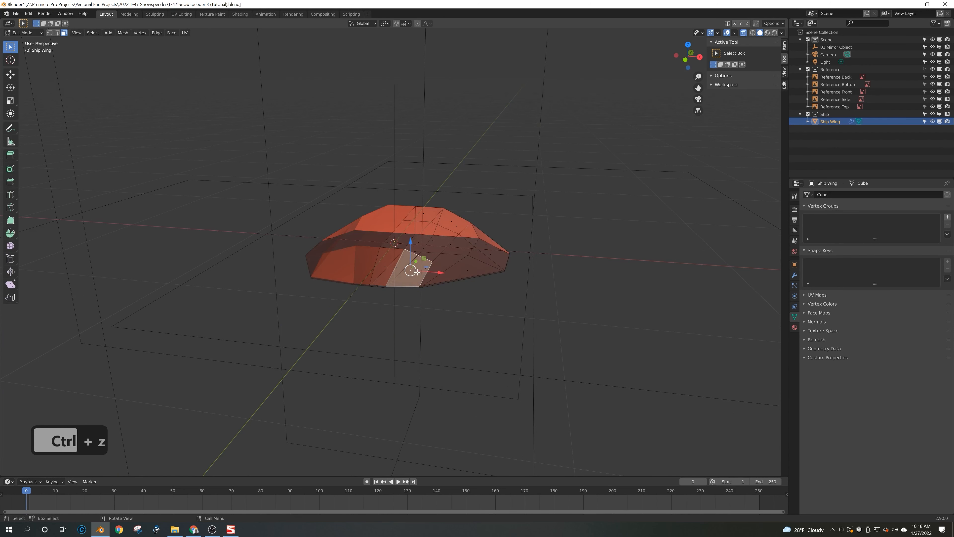
- Delete the selected front quad and join its upper inner and lower outer corners with a diagonal edge across the opening
{"action": "key", "text": "x"}
{"action": "left_click", "coordinate": [418, 273]}
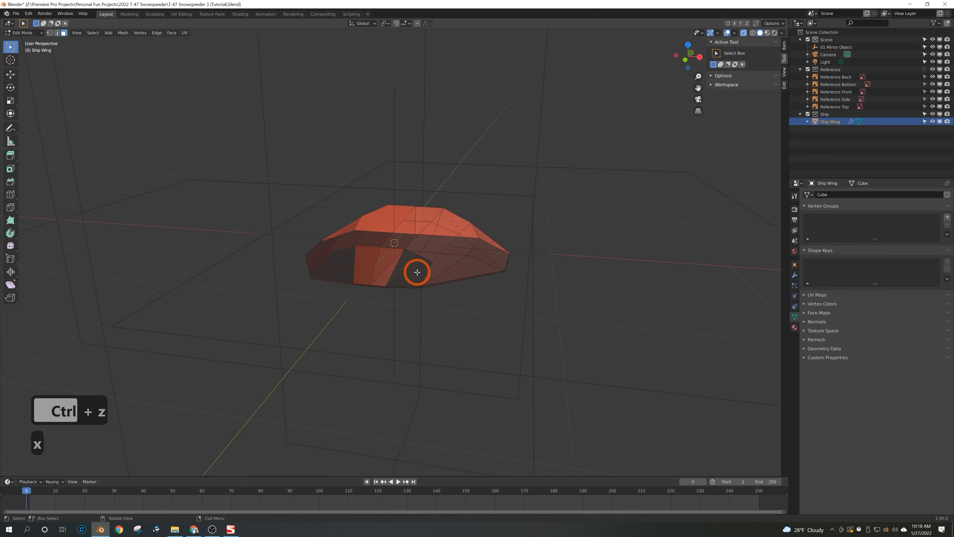
{"action": "key", "text": "1"}
{"action": "left_click", "coordinate": [405, 251]}
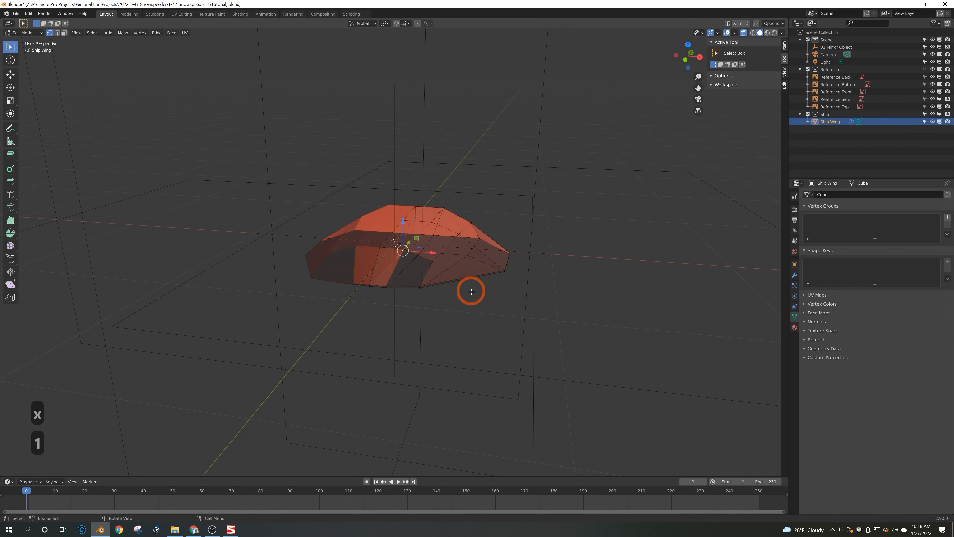
{"action": "middle_click_drag", "start_coordinate": [470, 291], "coordinate": [475, 298]}
{"action": "left_click", "coordinate": [410, 258]}
{"action": "left_click", "coordinate": [429, 302], "text": "shift"}
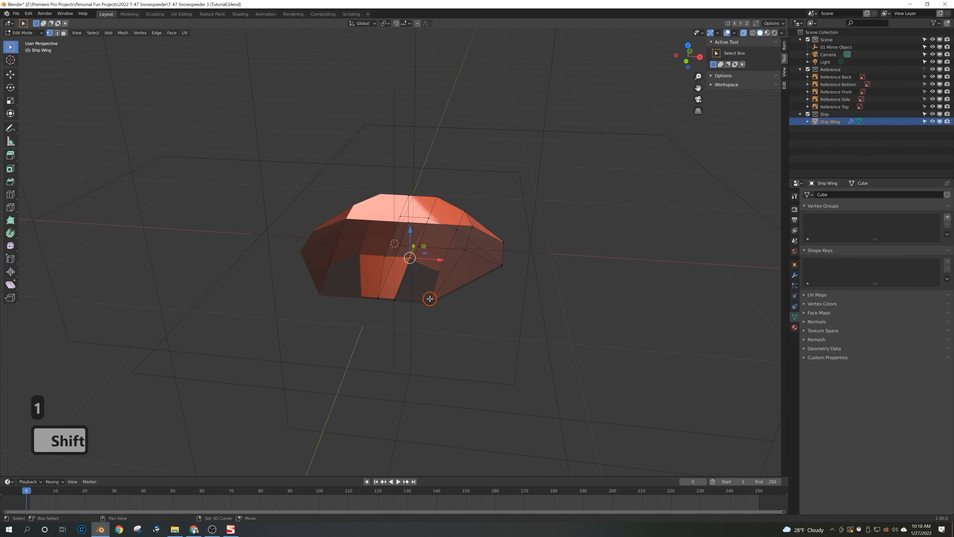
{"action": "middle_click_drag", "start_coordinate": [528, 327], "coordinate": [522, 313]}
{"action": "scroll", "coordinate": [462, 280], "scroll_direction": "up", "scroll_amount": 4}
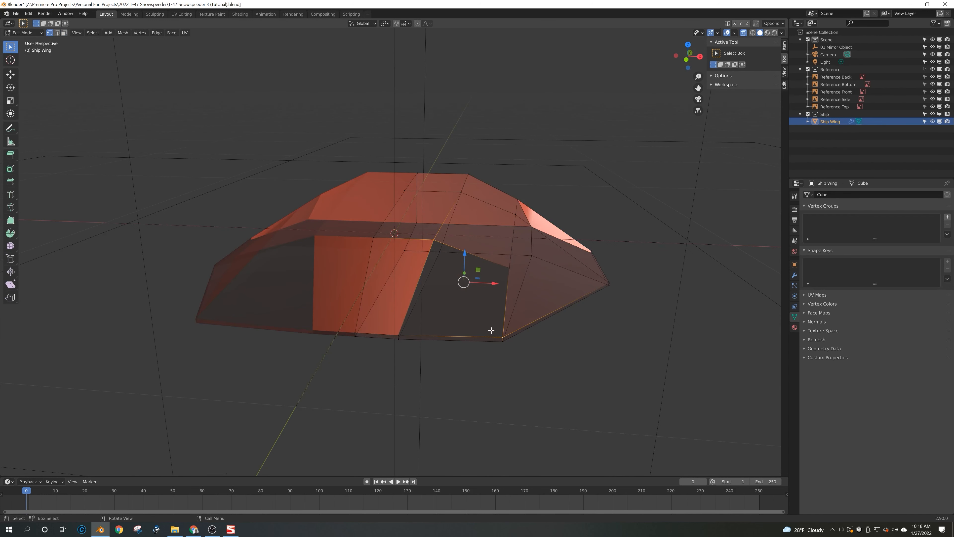
{"action": "key", "text": "f"}
- Fill the inner triangle of the opening, between the centre face and the new diagonal edge
{"action": "left_click", "coordinate": [397, 333]}
{"action": "left_click", "coordinate": [432, 238], "text": "shift"}
{"action": "left_click", "coordinate": [505, 335], "text": "shift"}
{"action": "middle_click_drag", "start_coordinate": [545, 341], "coordinate": [494, 330]}
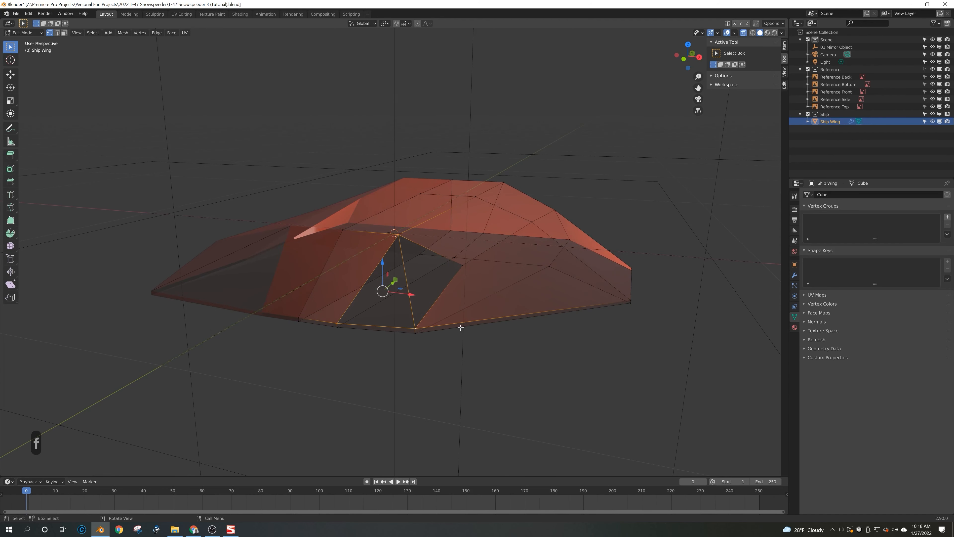
{"action": "key", "text": "f"}
- Fill the remaining outer triangle between the diagonal edge and the side face
{"action": "middle_click_drag", "start_coordinate": [434, 320], "coordinate": [408, 295]}
{"action": "left_click", "coordinate": [402, 260]}
{"action": "left_click", "coordinate": [462, 296], "text": "shift"}
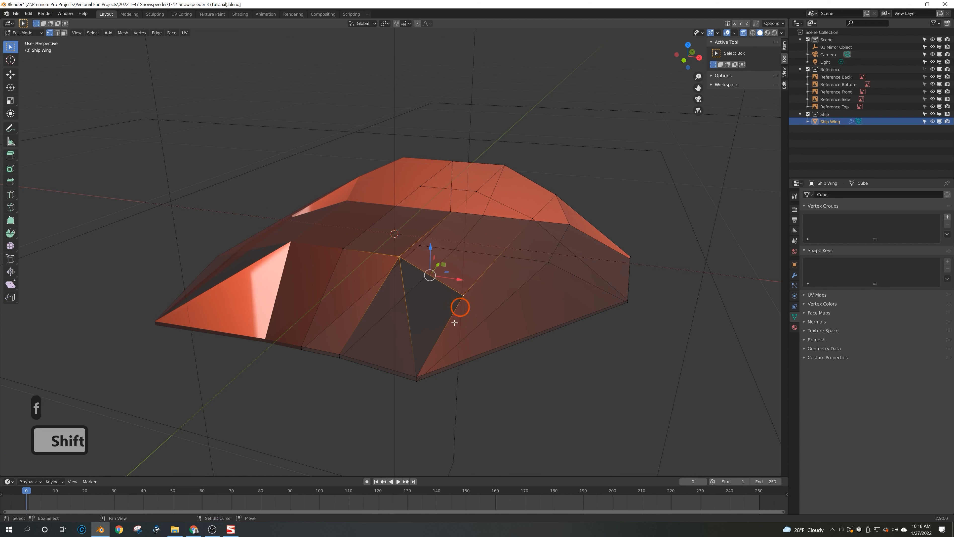
{"action": "left_click", "coordinate": [417, 376], "text": "shift"}
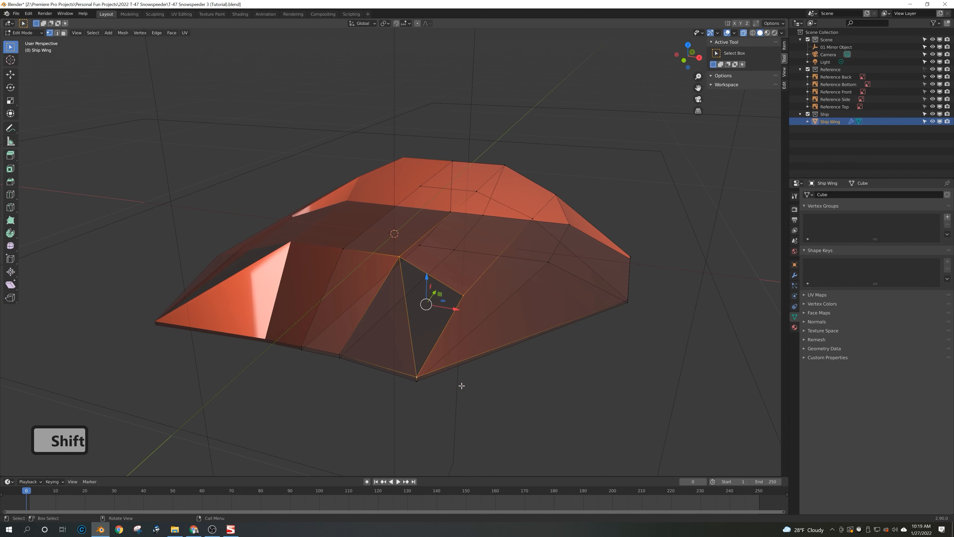
{"action": "key", "text": "f"}
- Return to Object Mode with X-ray off and save the file
{"action": "mouse_move", "coordinate": [462, 385]}
{"action": "middle_mouse_down"}
{"action": "mouse_move", "coordinate": [442, 358]}
{"action": "mouse_move", "coordinate": [431, 368]}
{"action": "mouse_move", "coordinate": [432, 351]}
{"action": "mouse_move", "coordinate": [570, 284]}
{"action": "mouse_move", "coordinate": [550, 283]}
{"action": "mouse_move", "coordinate": [571, 301]}
{"action": "mouse_move", "coordinate": [535, 275]}
{"action": "mouse_move", "coordinate": [453, 290]}
{"action": "mouse_move", "coordinate": [516, 307]}
{"action": "mouse_move", "coordinate": [579, 283]}
{"action": "mouse_move", "coordinate": [528, 320]}
{"action": "mouse_move", "coordinate": [529, 309]}
{"action": "mouse_move", "coordinate": [515, 345]}
{"action": "mouse_move", "coordinate": [556, 317]}
{"action": "mouse_move", "coordinate": [502, 318]}
{"action": "mouse_move", "coordinate": [519, 310]}
{"action": "mouse_move", "coordinate": [509, 302]}
{"action": "mouse_move", "coordinate": [497, 327]}
{"action": "middle_mouse_up"}
{"action": "key", "text": "Tab"}
{"action": "key", "text": "alt+z"}
{"action": "key", "text": "ctrl+s"}
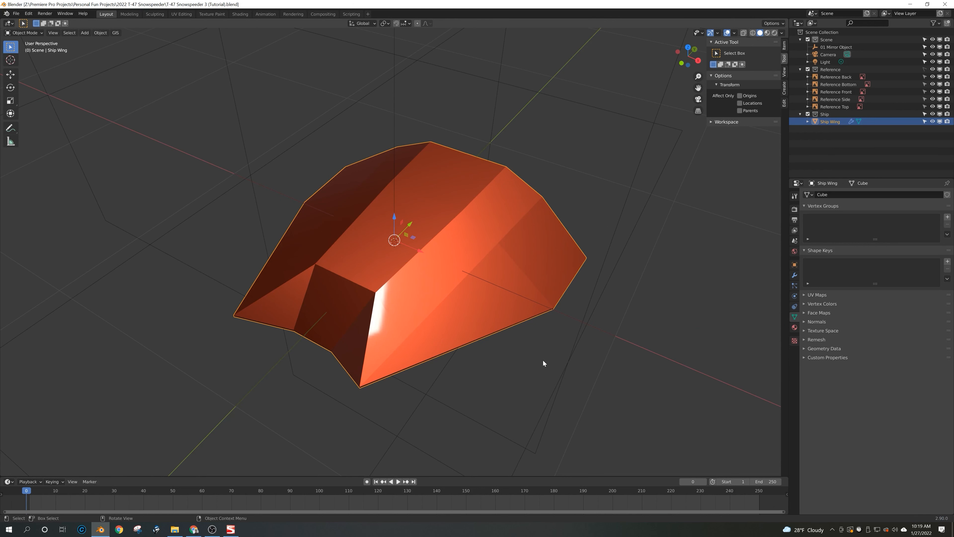
{"action": "mouse_move", "coordinate": [507, 357]}
{"action": "middle_mouse_down"}
{"action": "mouse_move", "coordinate": [521, 307]}
{"action": "mouse_move", "coordinate": [520, 346]}
{"action": "middle_mouse_up"}
{"action": "key", "text": "ctrl+s"}
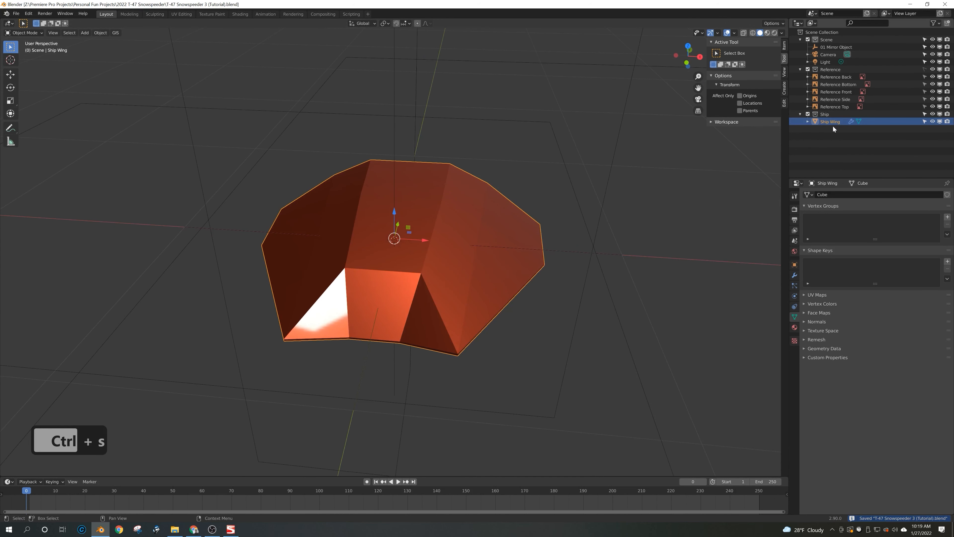
- Duplicate the Ship Wing object and place the copy 0.6 m above the original along Z
{"action": "middle_click_drag", "start_coordinate": [430, 249], "coordinate": [469, 282]}
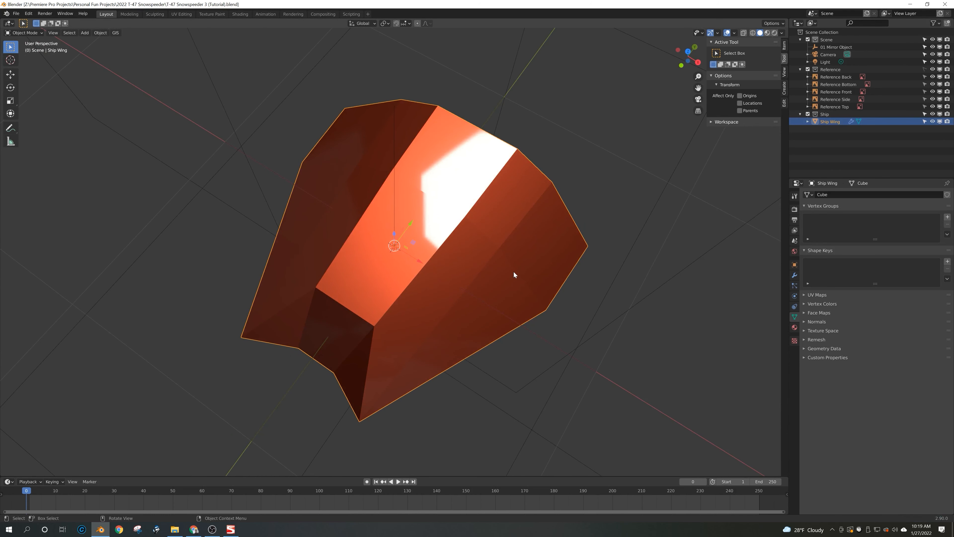
{"action": "mouse_move", "coordinate": [512, 271]}
{"action": "middle_mouse_down"}
{"action": "mouse_move", "coordinate": [532, 231]}
{"action": "mouse_move", "coordinate": [523, 260]}
{"action": "mouse_move", "coordinate": [513, 198]}
{"action": "mouse_move", "coordinate": [538, 237]}
{"action": "mouse_move", "coordinate": [520, 260]}
{"action": "middle_mouse_up"}
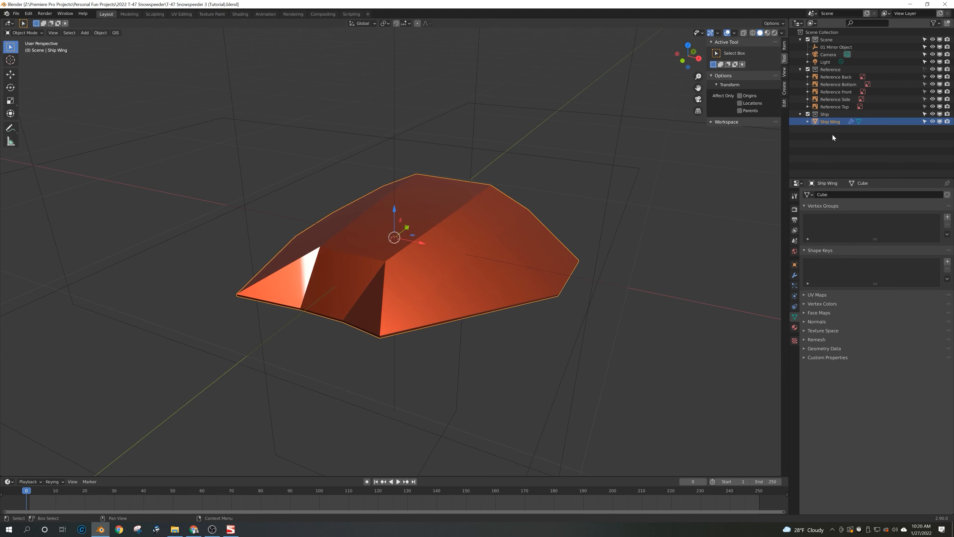
{"action": "left_click", "coordinate": [830, 122]}
{"action": "left_click", "coordinate": [494, 249]}
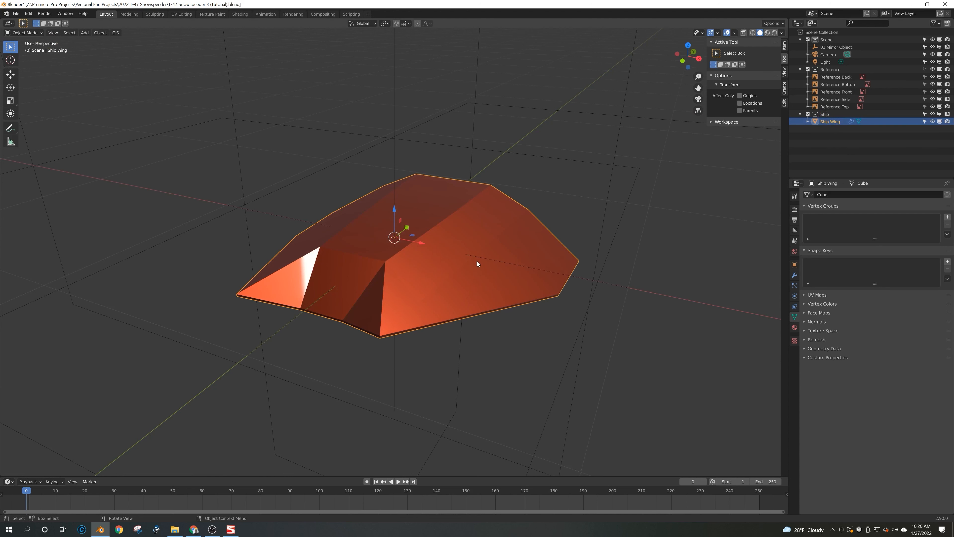
{"action": "key", "text": "shift+d"}
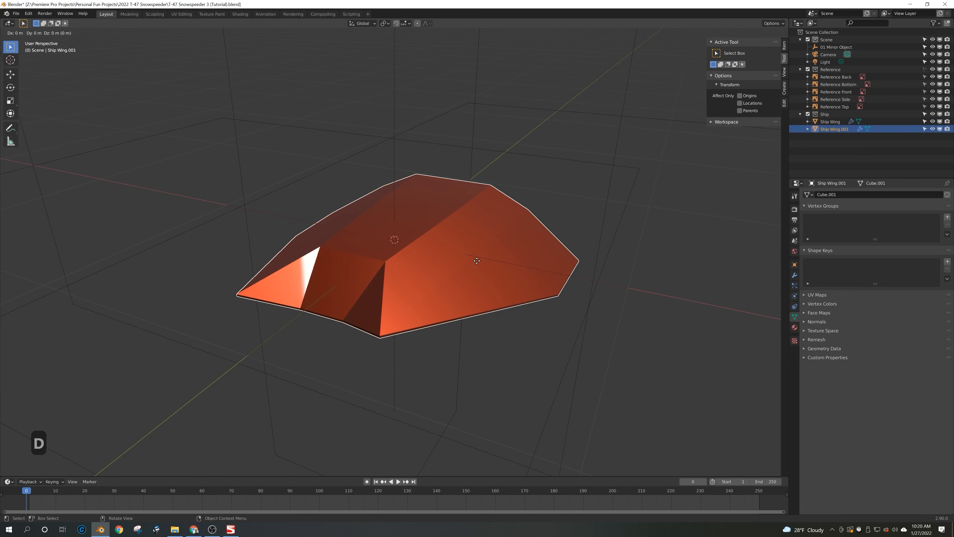
{"action": "key", "text": "z"}
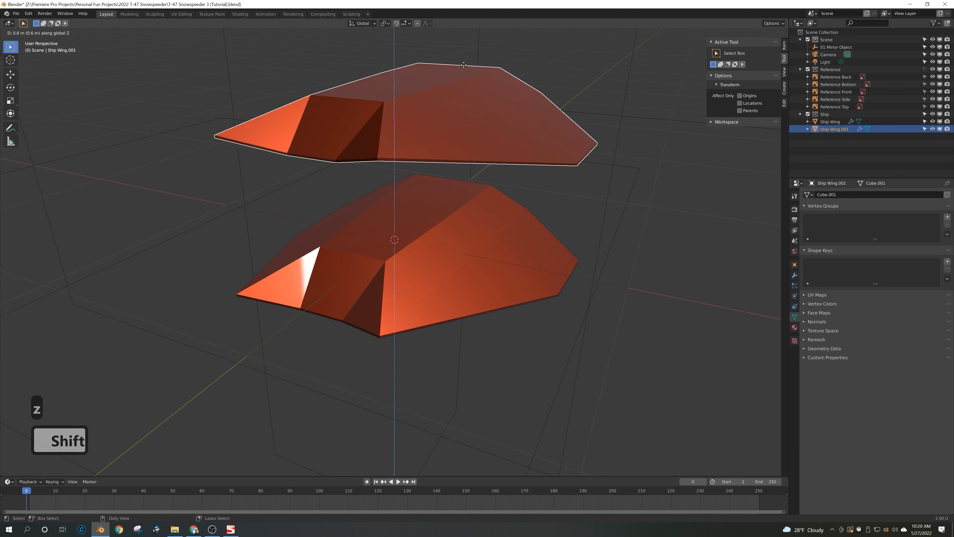
{"action": "left_click", "coordinate": [465, 64]}
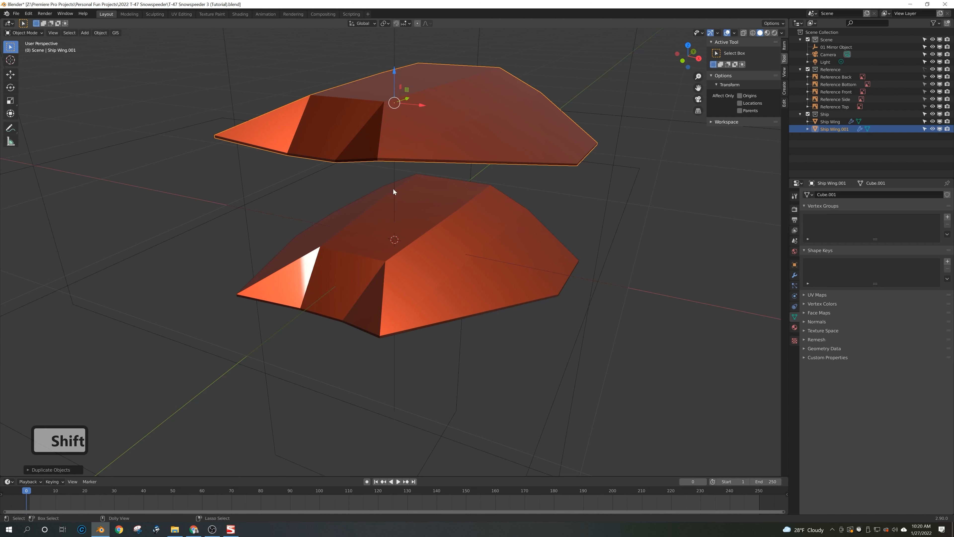
{"action": "left_click_drag", "start_coordinate": [394, 70], "coordinate": [406, 217]}
{"action": "left_click_drag", "start_coordinate": [399, 318], "coordinate": [404, 305], "text": "ctrl"}
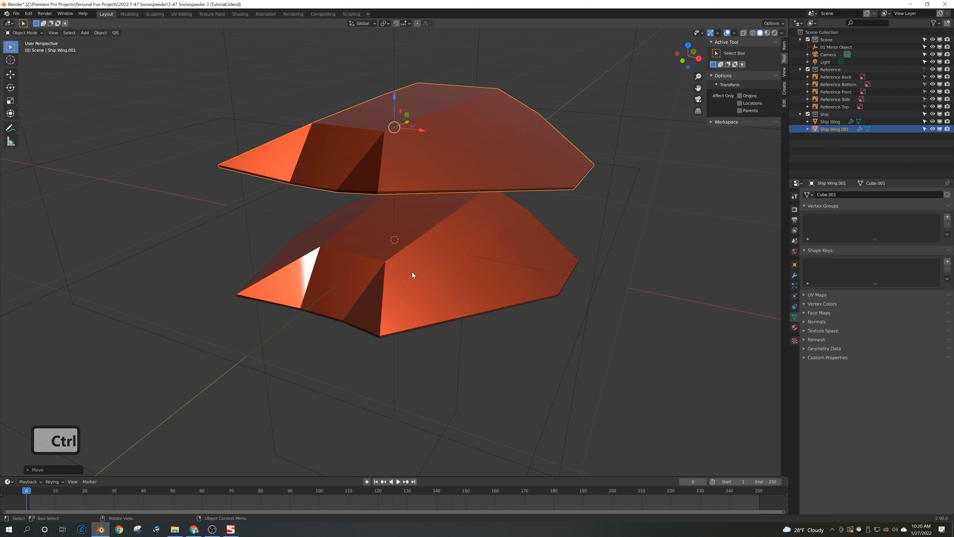
{"action": "key", "text": "ctrl+z"}
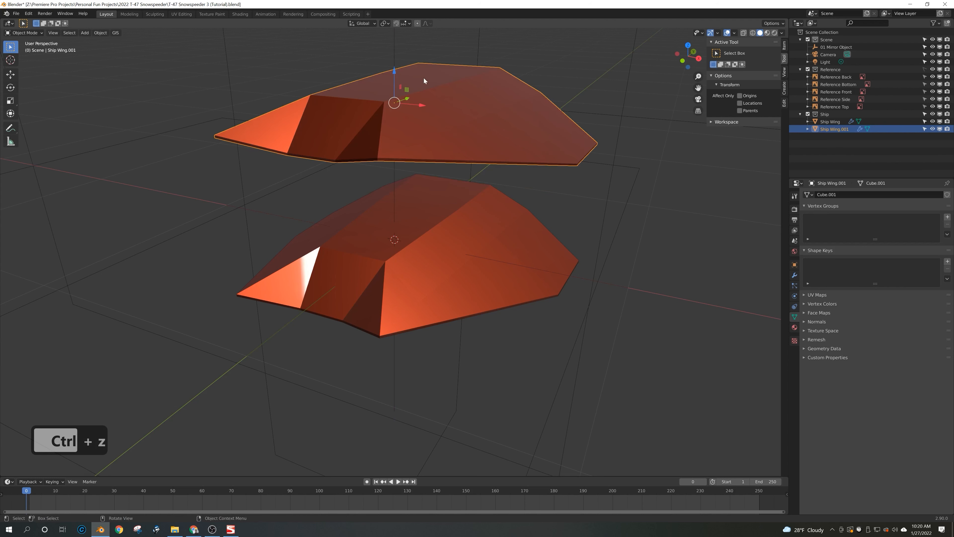
{"action": "key", "text": "g"}
{"action": "key", "text": "z"}
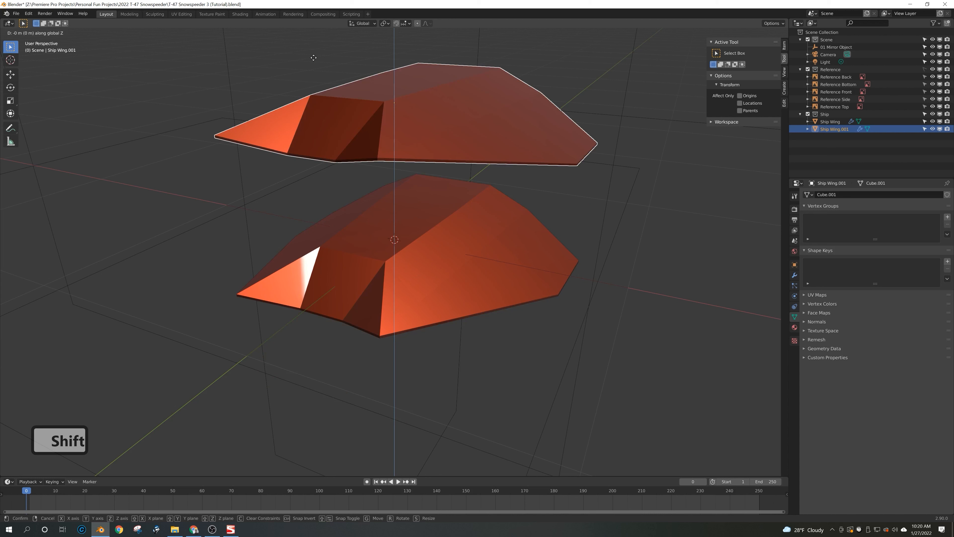
{"action": "left_click", "coordinate": [313, 57]}
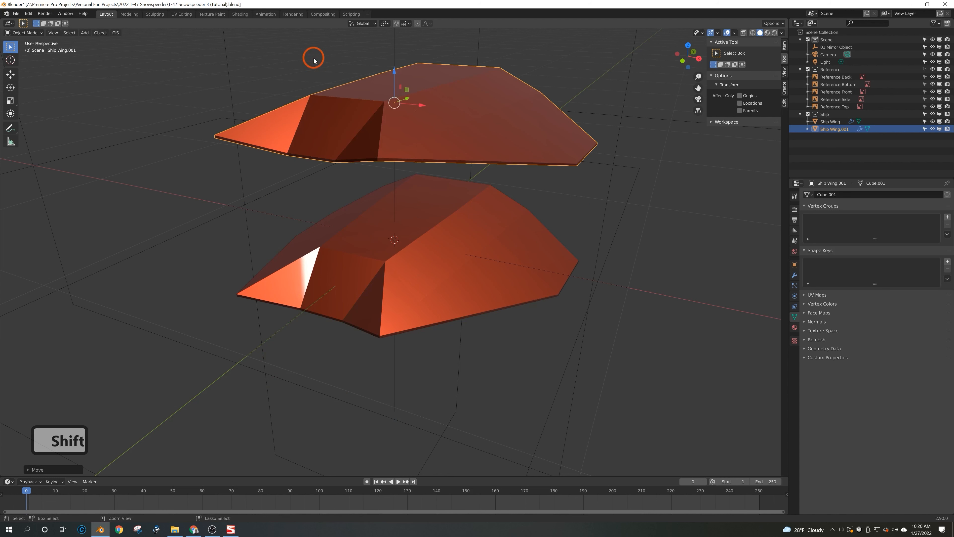
- Move the raised Ship Wing duplicate into a new collection named "Trash"
{"action": "left_click", "coordinate": [833, 131]}
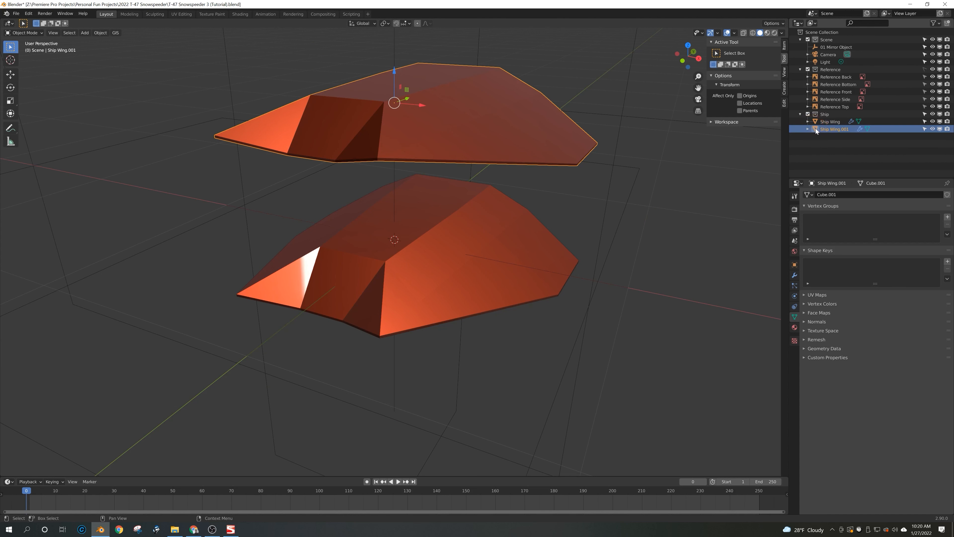
{"action": "key", "text": "m"}
{"action": "key", "text": "Return"}
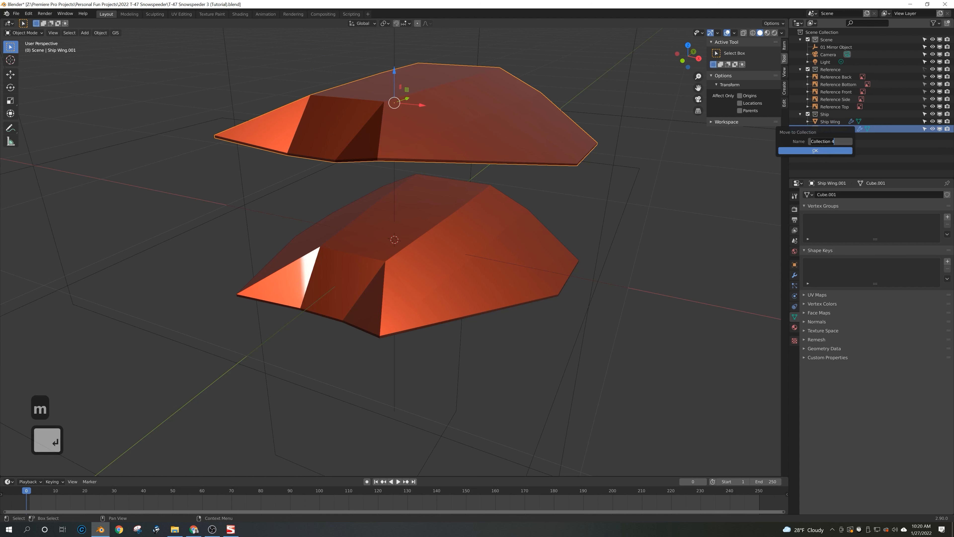
{"action": "type", "text": "Trash"}
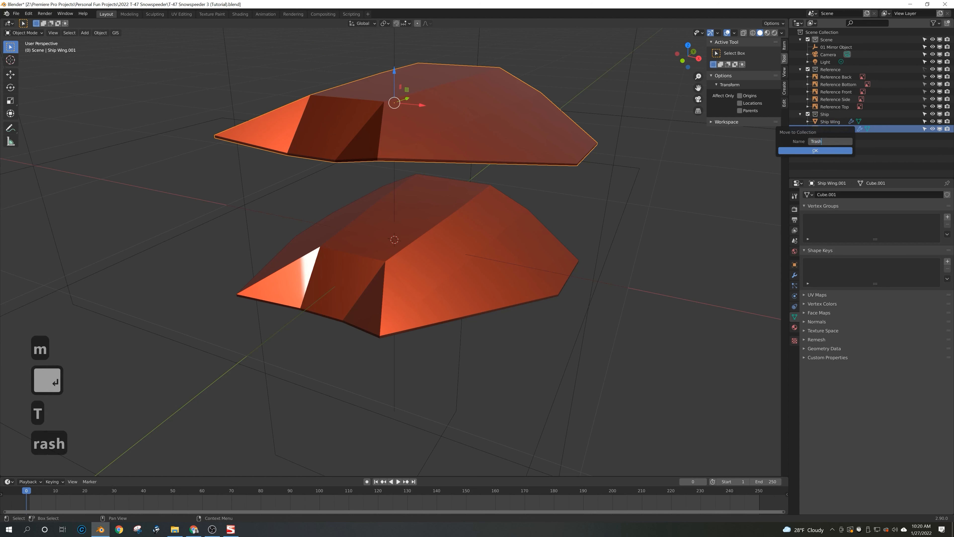
{"action": "key", "text": "Return"}
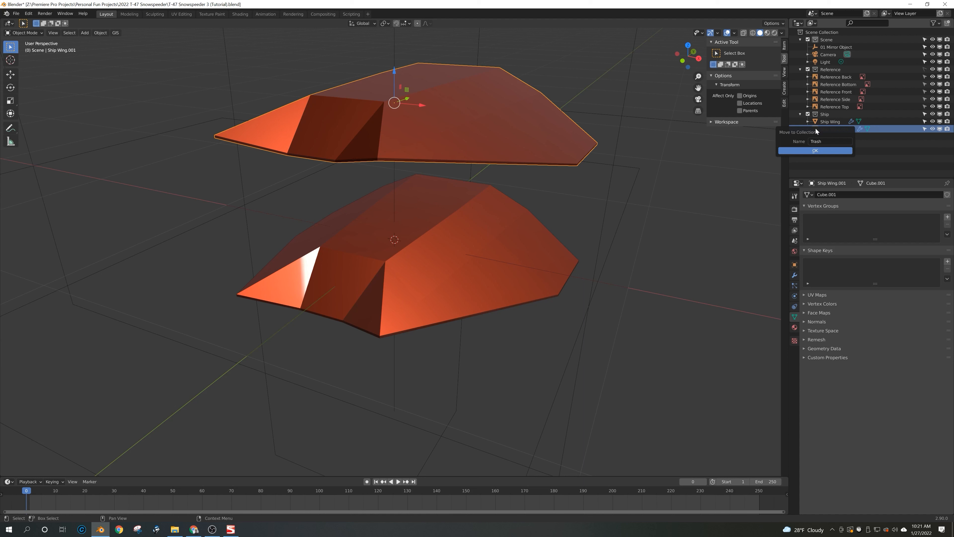
{"action": "key", "text": "Return"}
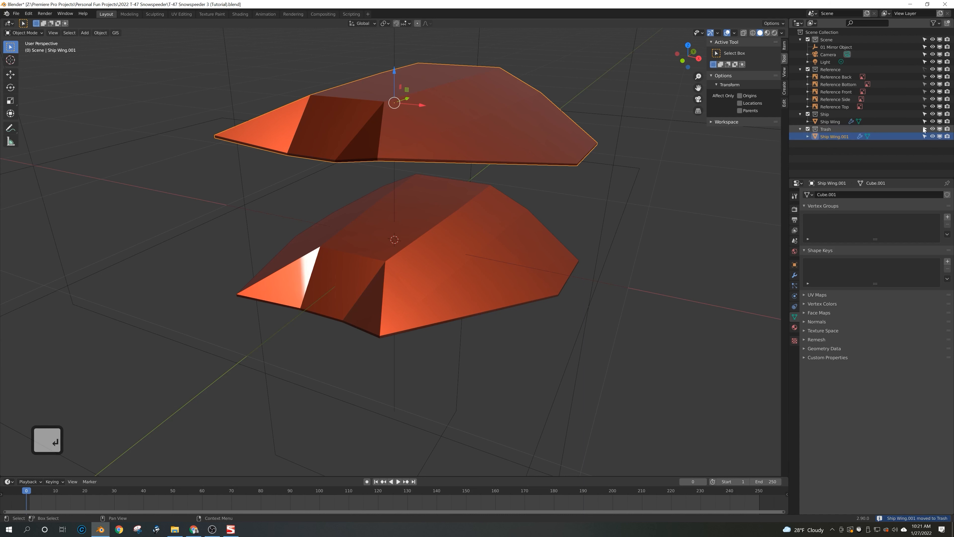
- Make the Trash collection unselectable and toggle its exclusion from the view layer
{"action": "left_click", "coordinate": [932, 129]}
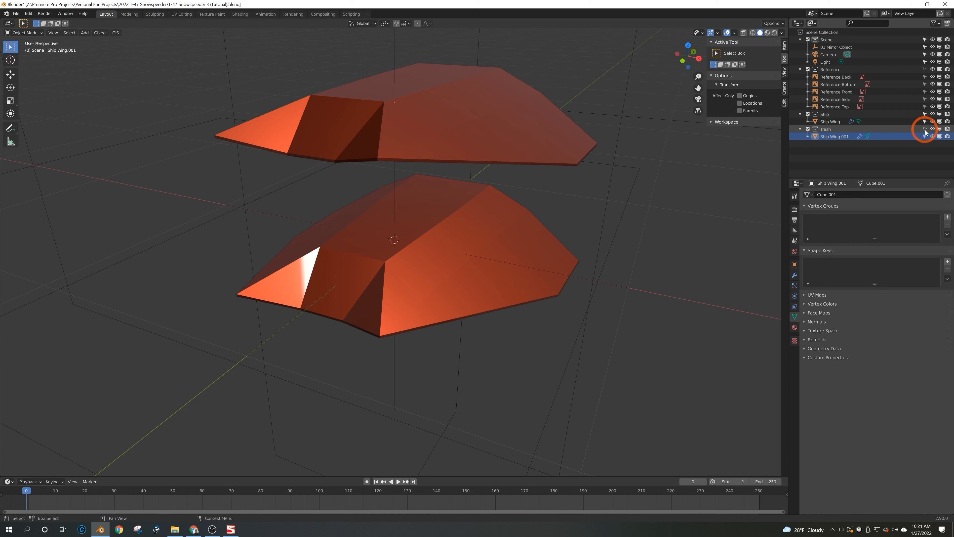
{"action": "left_click", "coordinate": [932, 129]}
{"action": "left_click", "coordinate": [932, 129]}
{"action": "left_click", "coordinate": [940, 129]}
{"action": "left_click", "coordinate": [939, 129]}
{"action": "left_click", "coordinate": [940, 129]}
{"action": "left_click", "coordinate": [941, 129]}
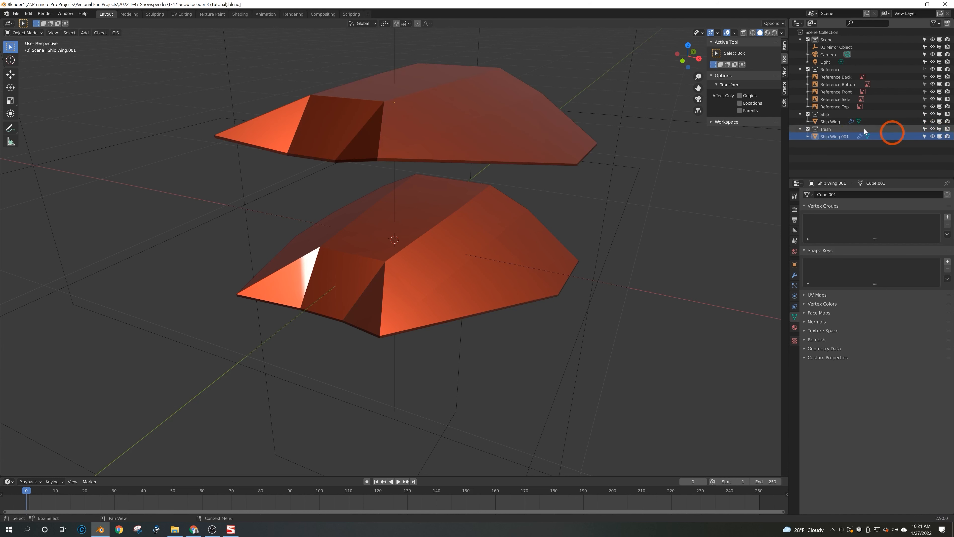
{"action": "left_click", "coordinate": [808, 129]}
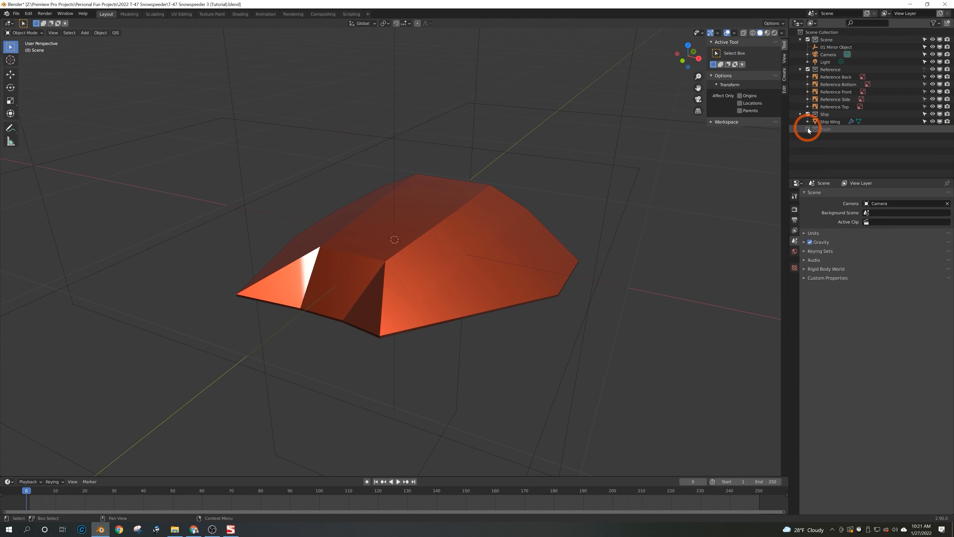
{"action": "left_click", "coordinate": [809, 129]}
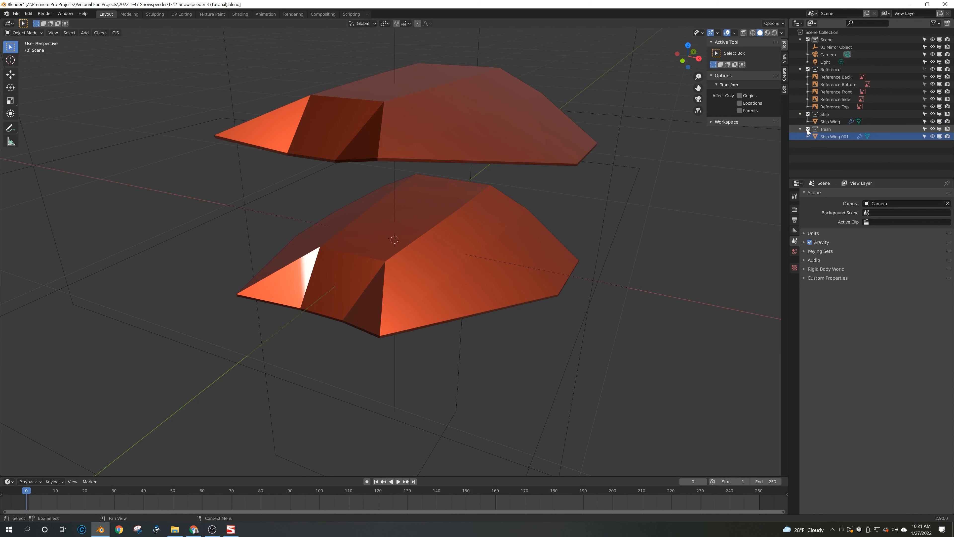
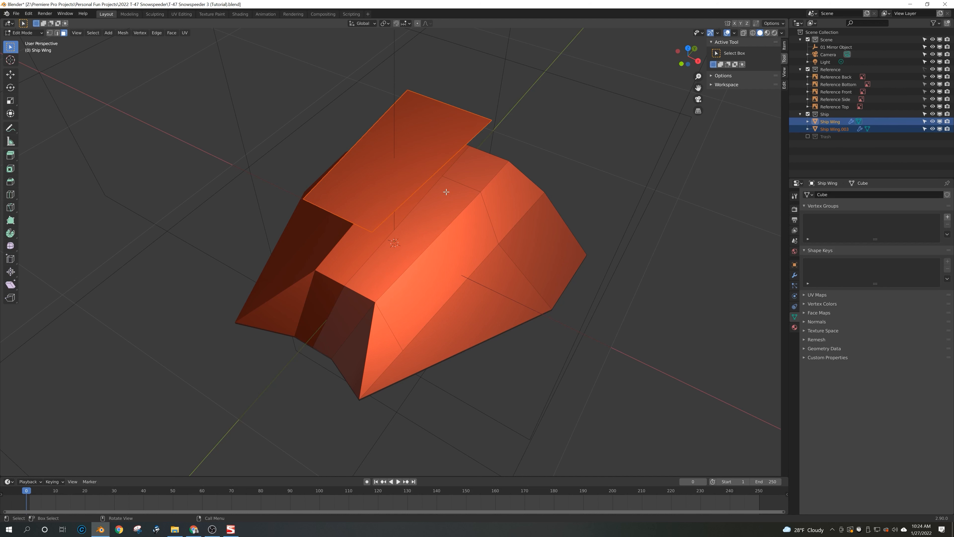
- Return to Object Mode and rename the separate flat panel above the wing as "Ship Windshield"
{"action": "mouse_move", "coordinate": [461, 216]}
{"action": "middle_mouse_down"}
{"action": "mouse_move", "coordinate": [486, 177]}
{"action": "mouse_move", "coordinate": [456, 216]}
{"action": "middle_mouse_up"}
{"action": "key", "text": "Tab"}
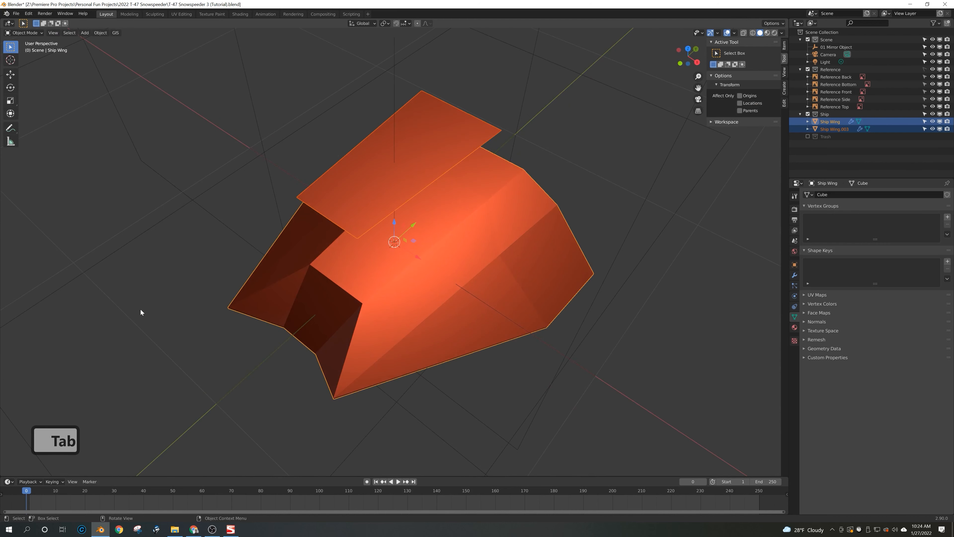
{"action": "left_click", "coordinate": [142, 314]}
{"action": "left_click", "coordinate": [420, 192]}
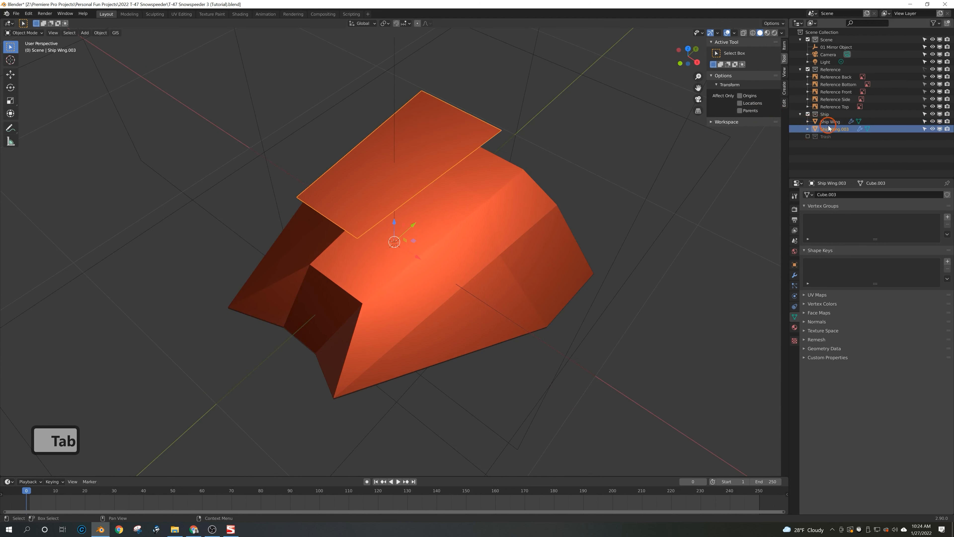
{"action": "double_click", "coordinate": [841, 129]}
{"action": "type", "text": "Sh"}
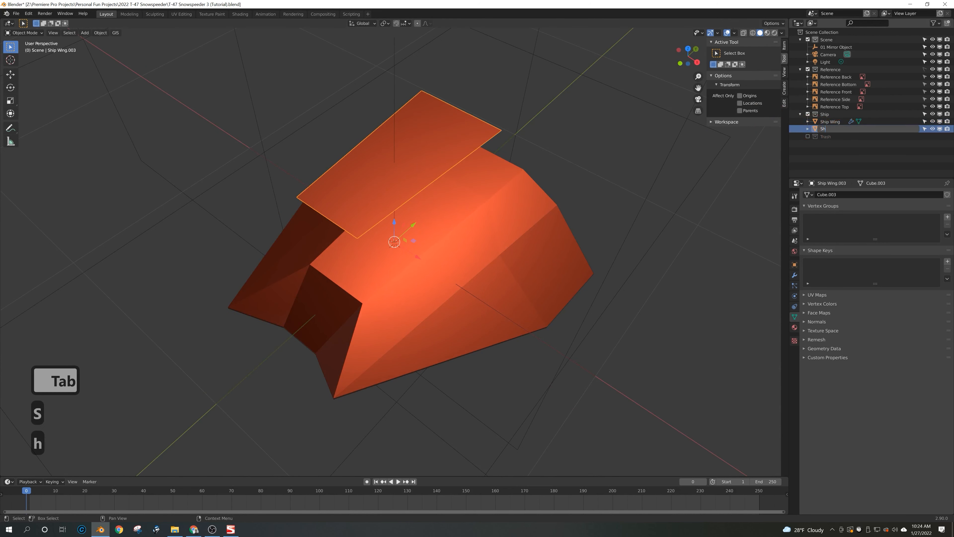
{"action": "type", "text": "ip Wind"}
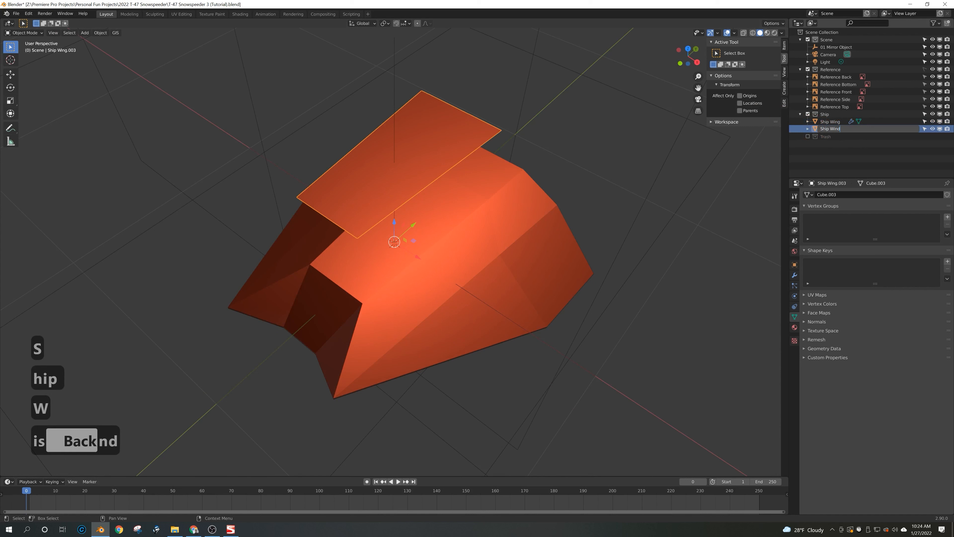
{"action": "type", "text": "shield"}
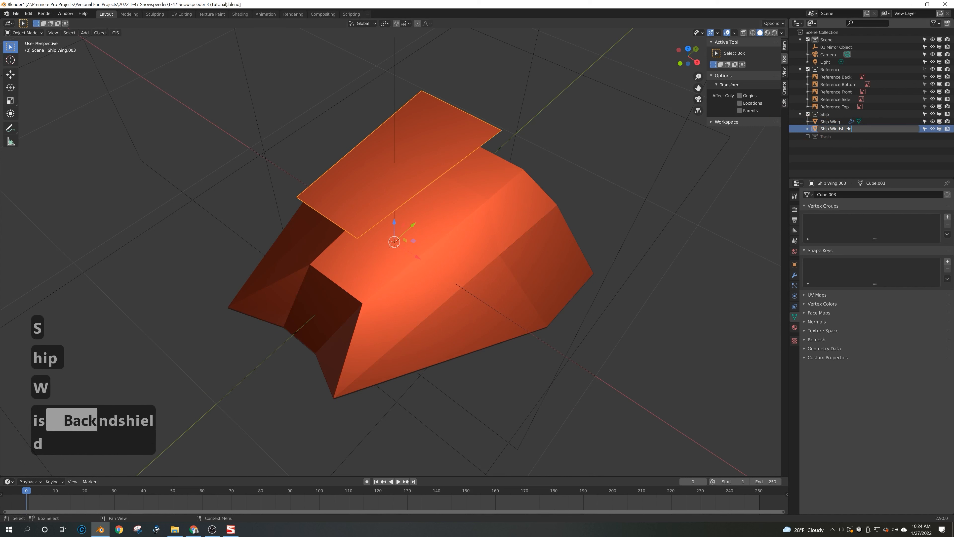
{"action": "key", "text": "Return"}
{"action": "middle_click_drag", "start_coordinate": [467, 294], "coordinate": [431, 210]}
{"action": "left_click", "coordinate": [398, 128]}
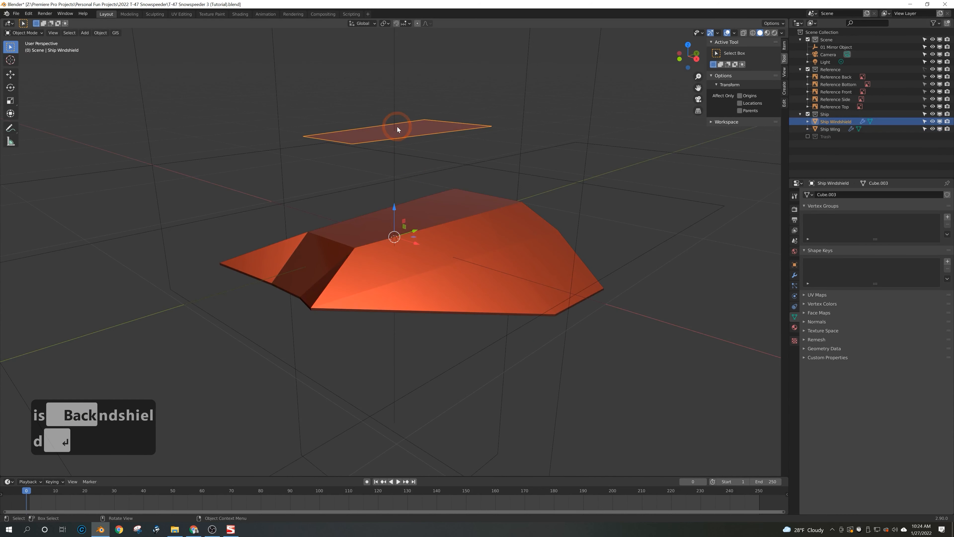
{"action": "key", "text": "g"}
{"action": "key", "text": "z"}
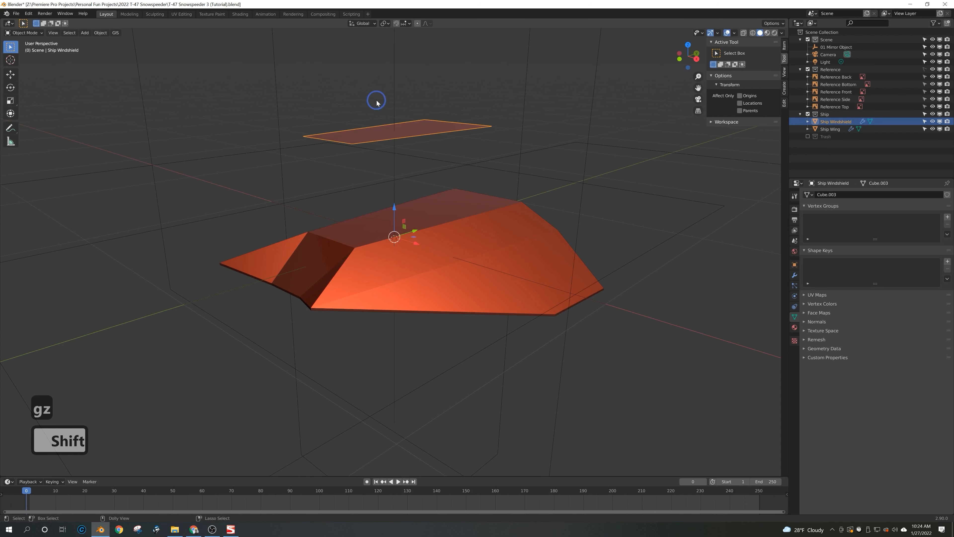
{"action": "left_click", "coordinate": [390, 77]}
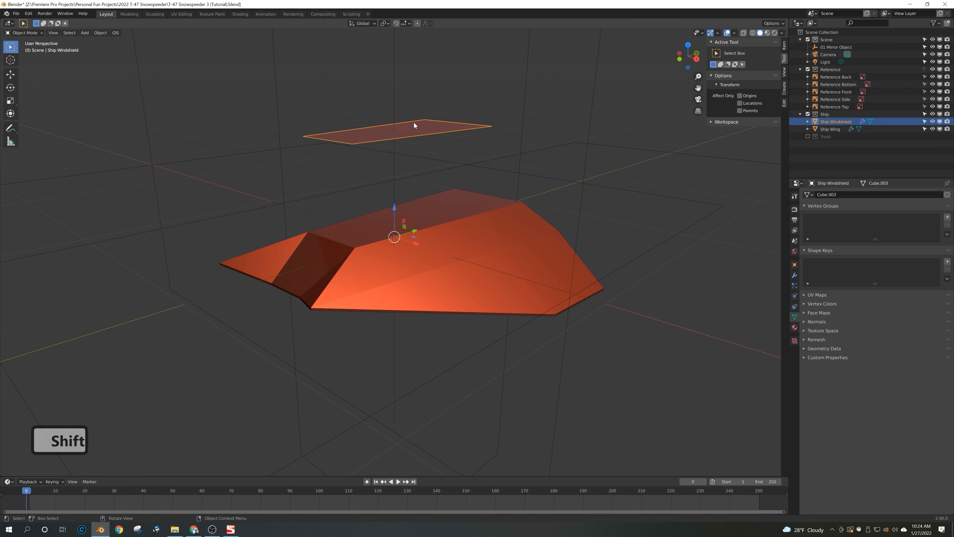
- In top view with X-ray on, inset the whole Ship Windshield face by about 0.06 m in vertex editing
{"action": "key", "text": "KP_7"}
{"action": "key", "text": "alt+z"}
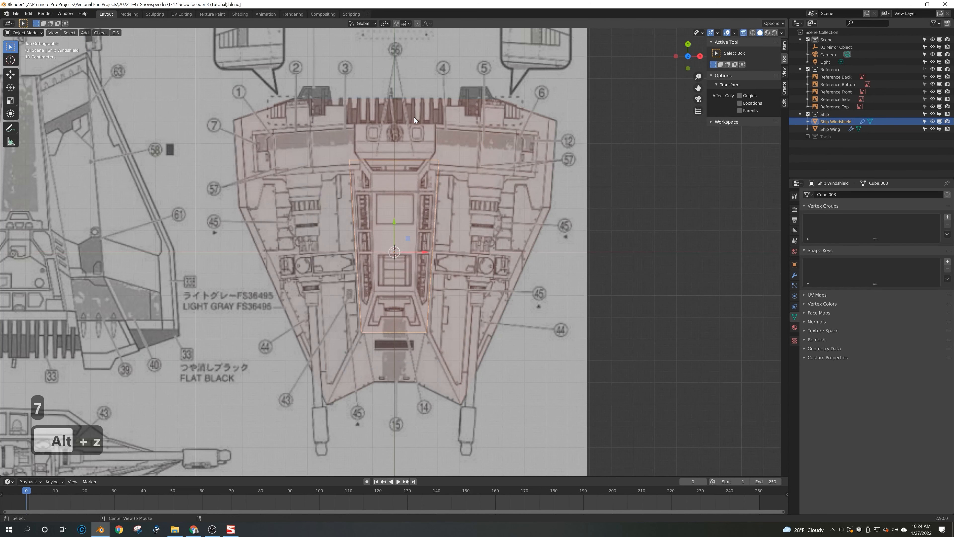
{"action": "key", "text": "Tab"}
{"action": "key", "text": "1"}
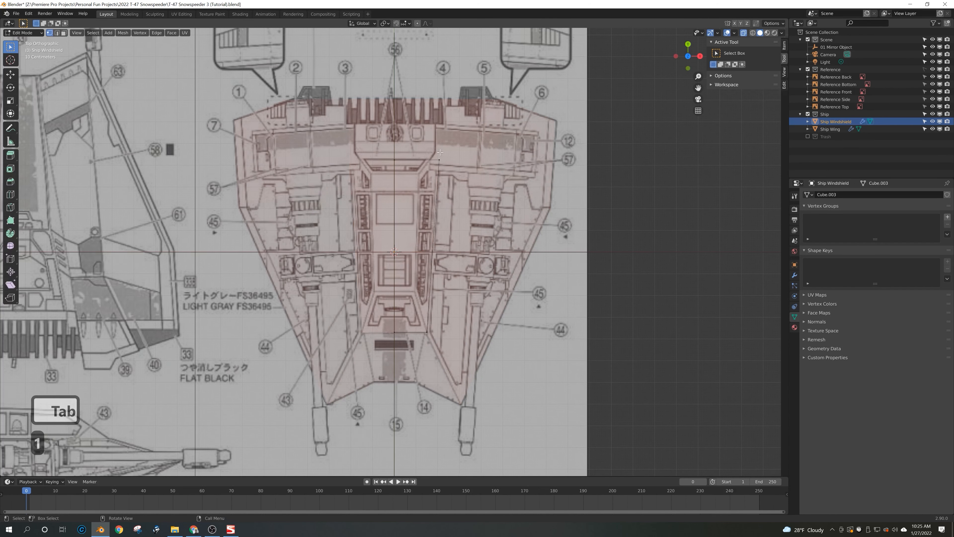
{"action": "key", "text": "a"}
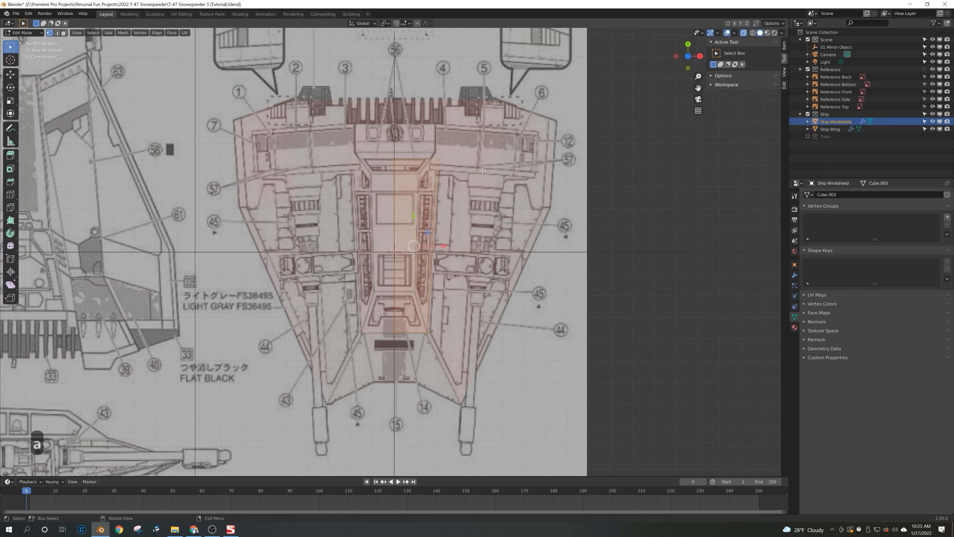
{"action": "key", "text": "i"}
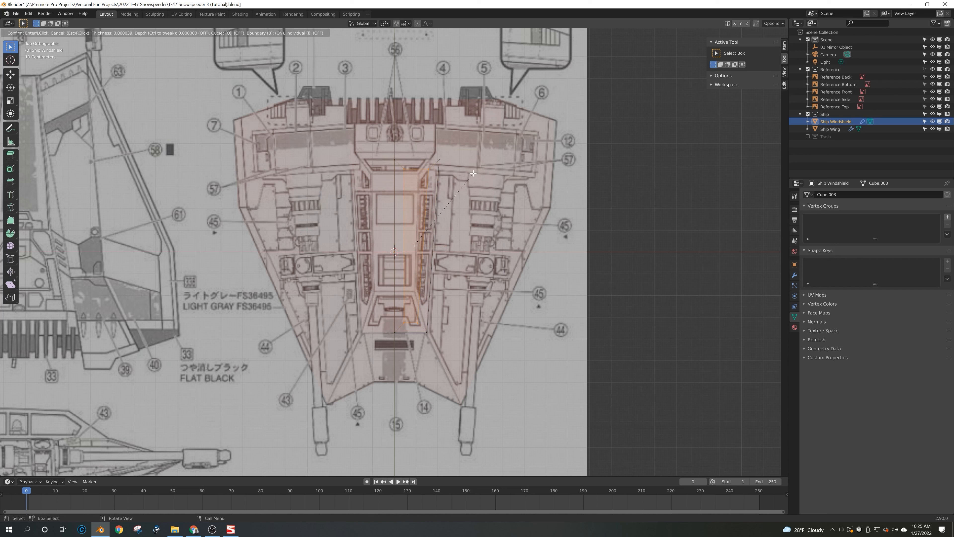
{"action": "left_click", "coordinate": [474, 174]}
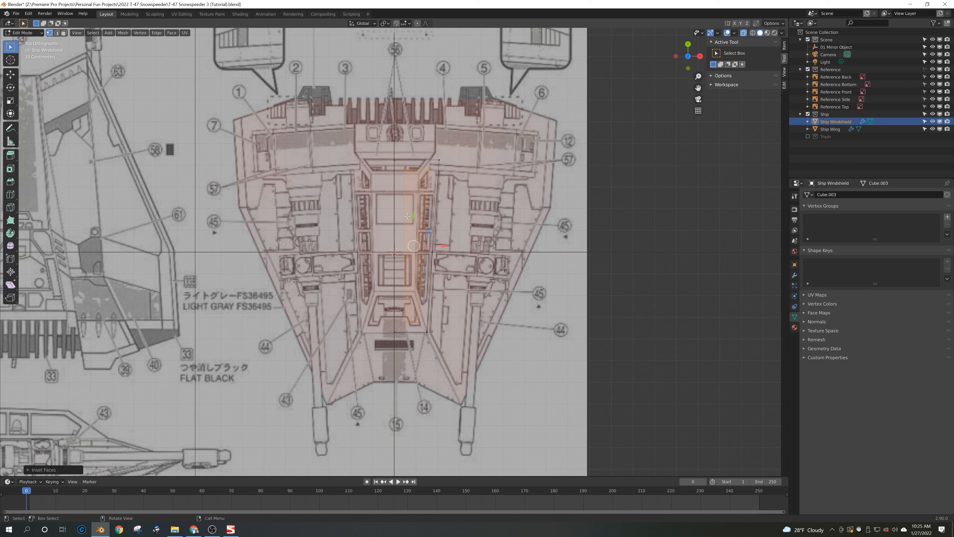
- Move the inset's front edge backward to match the canopy outline on the top blueprint
{"action": "left_click", "coordinate": [794, 275]}
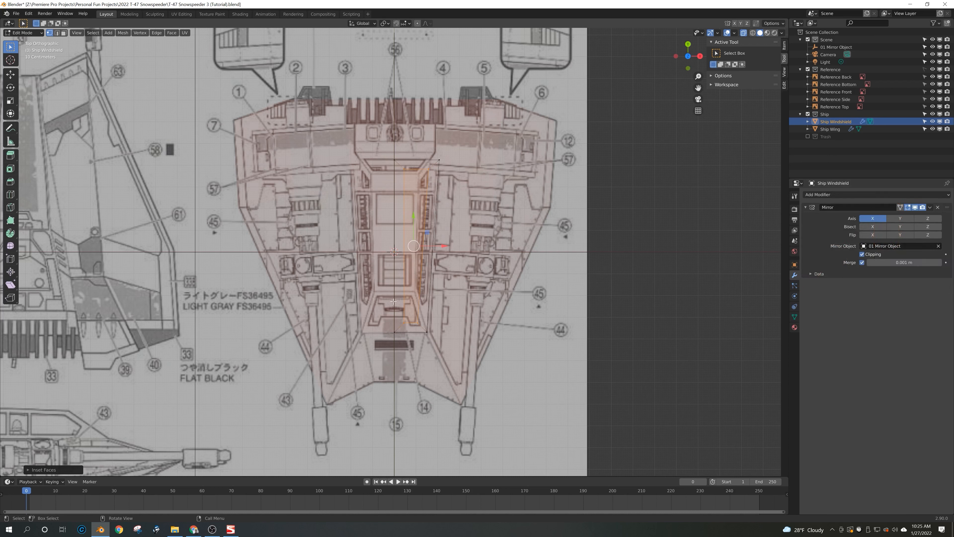
{"action": "left_click", "coordinate": [371, 336]}
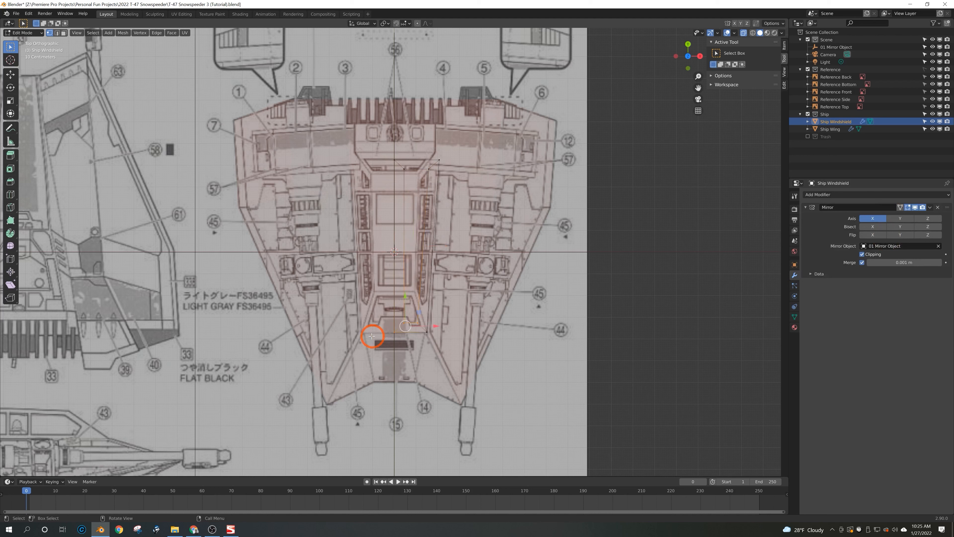
{"action": "left_click_drag", "start_coordinate": [425, 316], "coordinate": [399, 324]}
{"action": "key", "text": "g"}
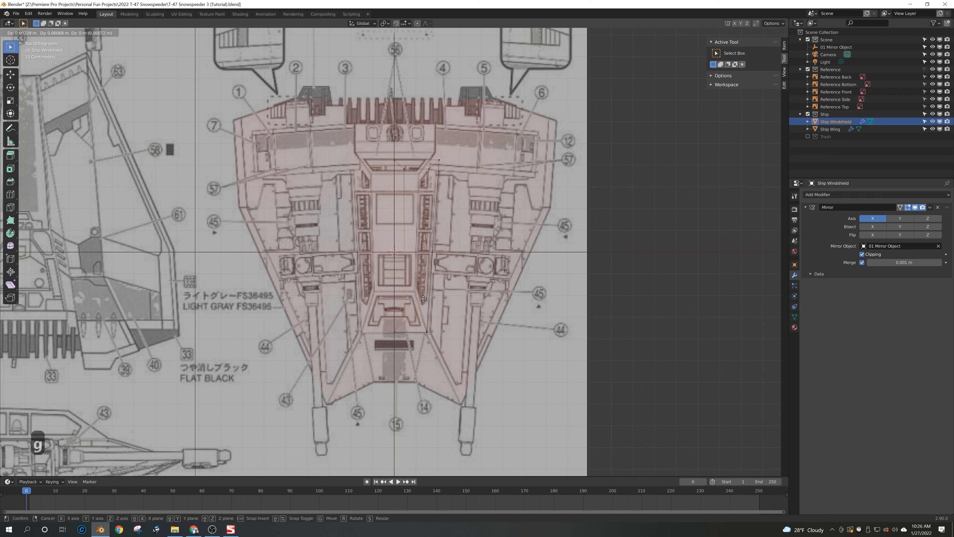
{"action": "left_click", "coordinate": [420, 282]}
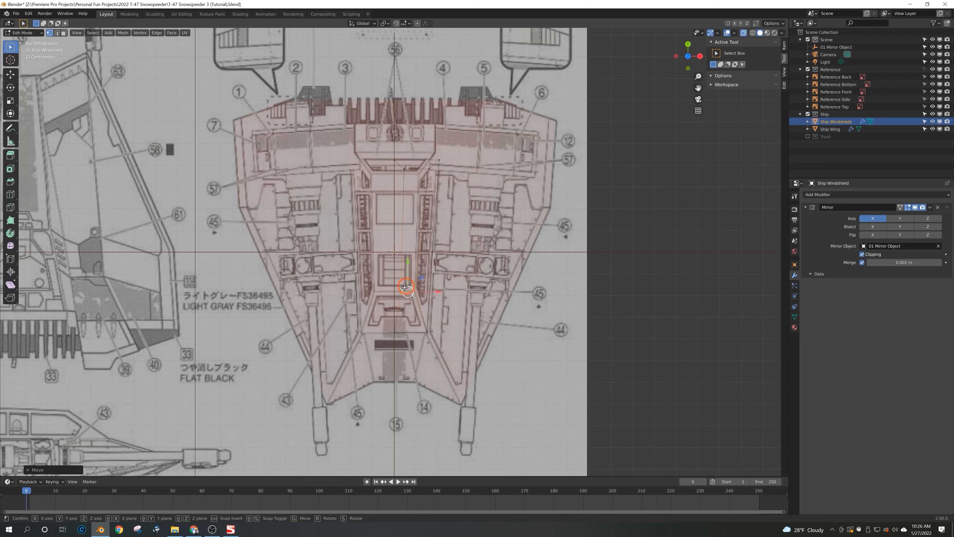
{"action": "key", "text": "ctrl+z"}
- Move the inset's inner front vertex along X onto the mirror centreline
{"action": "left_click_drag", "start_coordinate": [381, 284], "coordinate": [410, 309]}
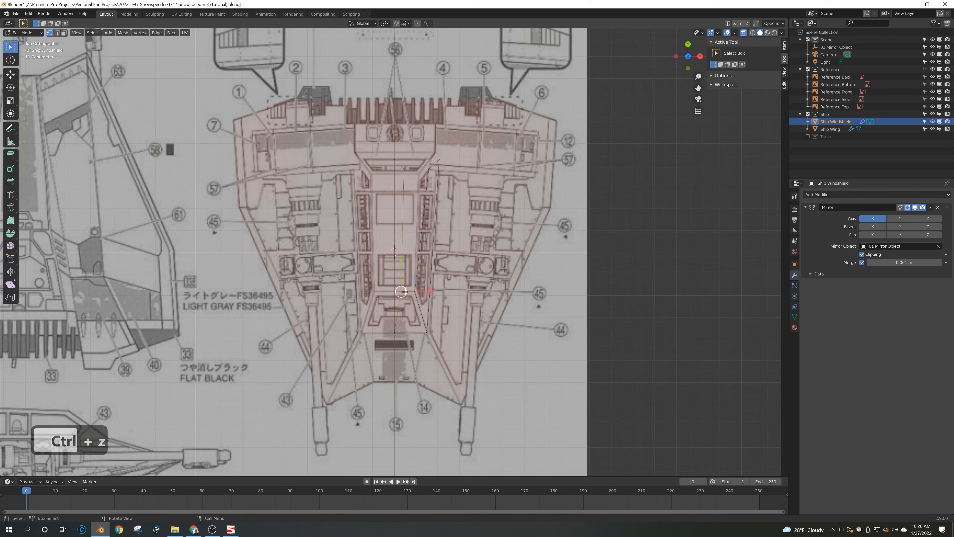
{"action": "key", "text": "g"}
{"action": "key", "text": "x"}
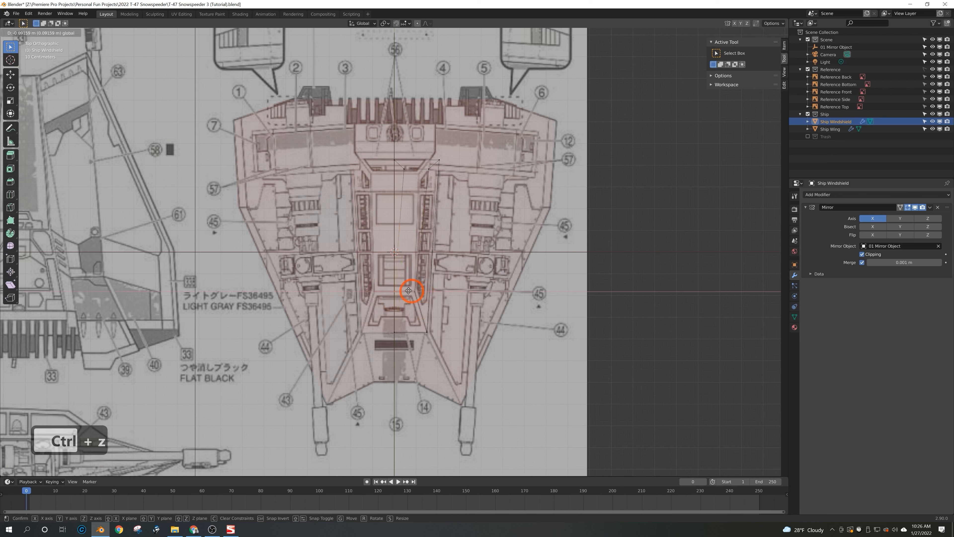
{"action": "left_click", "coordinate": [391, 289]}
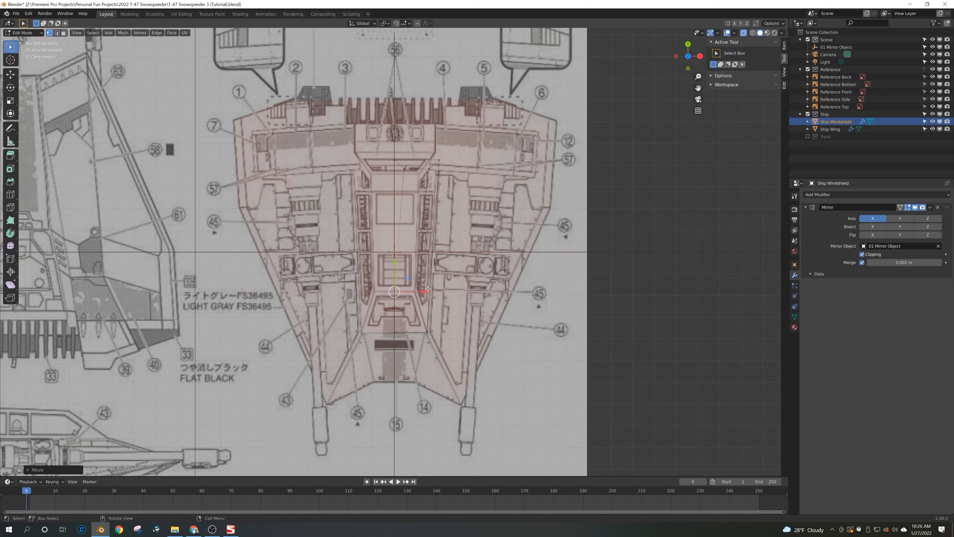
- Move the inset's rear edge forward and inward to fit the blueprint, with its inner vertex on the centreline
{"action": "left_click_drag", "start_coordinate": [422, 292], "coordinate": [456, 293]}
{"action": "left_click_drag", "start_coordinate": [433, 164], "coordinate": [377, 181]}
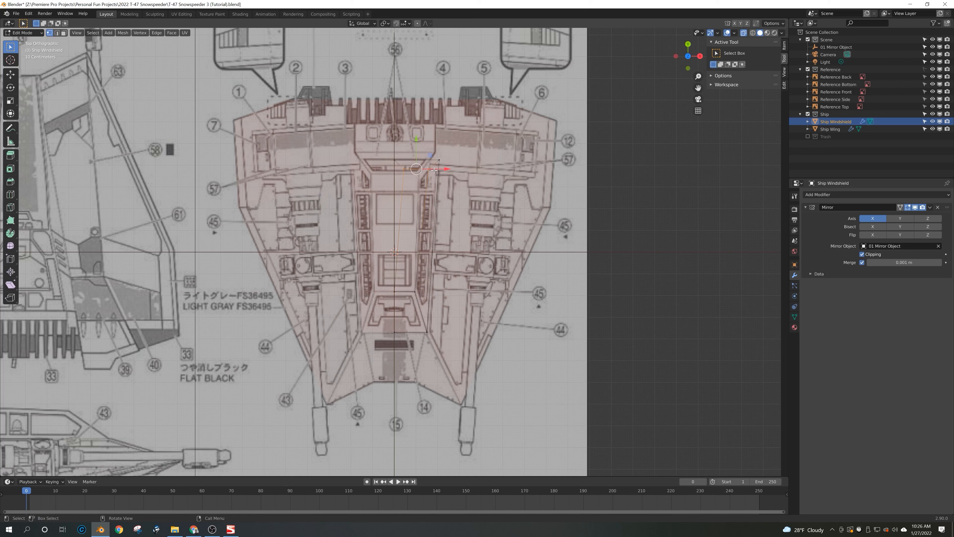
{"action": "key", "text": "g"}
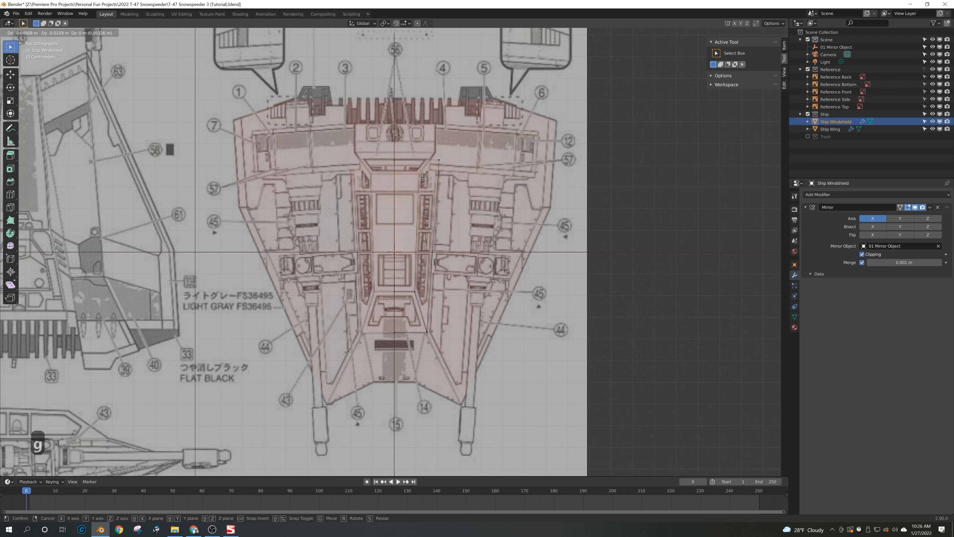
{"action": "left_click", "coordinate": [422, 175]}
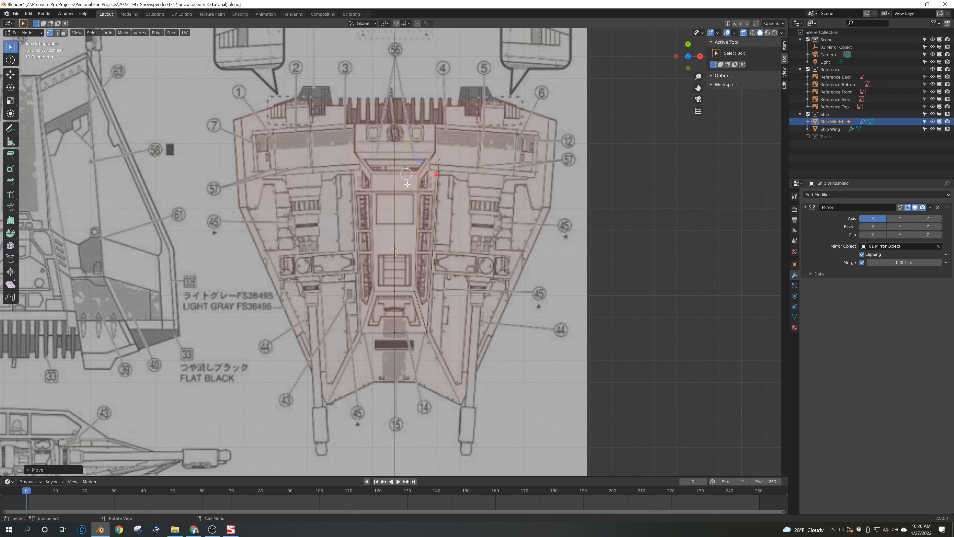
- Shift the windshield's outer rear edge slightly backward along Y over the blueprint
{"action": "mouse_move", "coordinate": [397, 170]}
{"action": "left_mouse_down"}
{"action": "mouse_move", "coordinate": [382, 184]}
{"action": "mouse_move", "coordinate": [452, 177]}
{"action": "mouse_move", "coordinate": [387, 177]}
{"action": "left_mouse_up"}
{"action": "left_click_drag", "start_coordinate": [394, 138], "coordinate": [459, 167]}
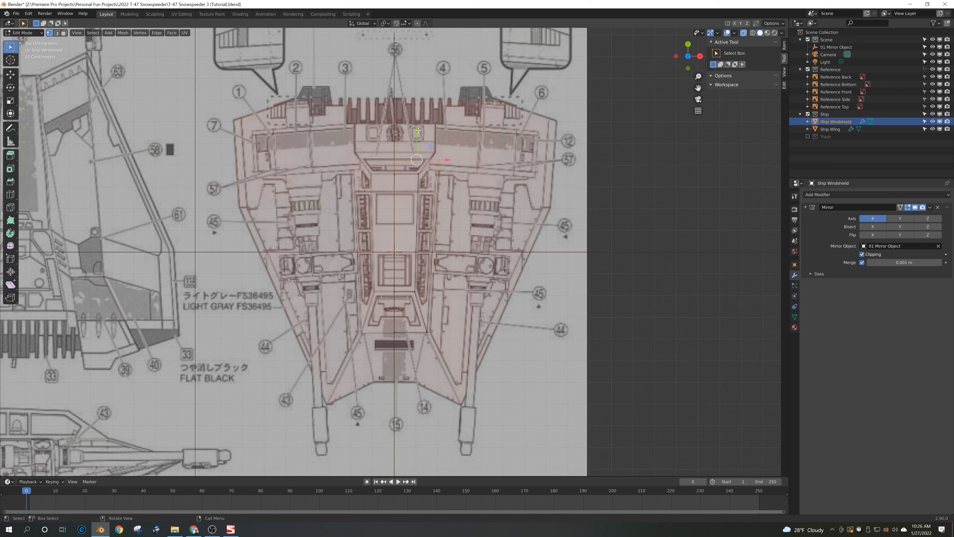
{"action": "left_click_drag", "start_coordinate": [418, 130], "coordinate": [418, 122]}
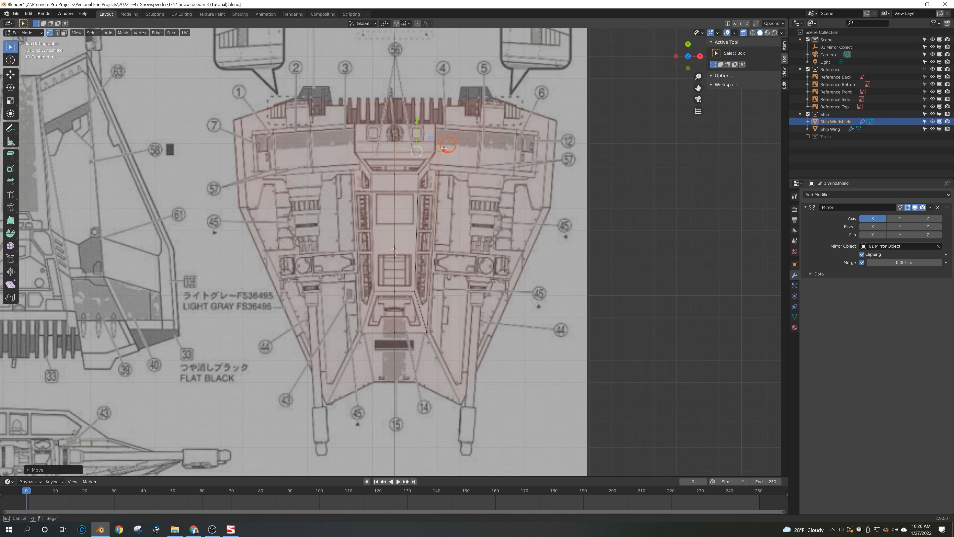
- Try nudging the windshield's outer rear vertex outward along X, and compare the flat mesh with the side and top blueprints
{"action": "left_click_drag", "start_coordinate": [453, 147], "coordinate": [467, 154]}
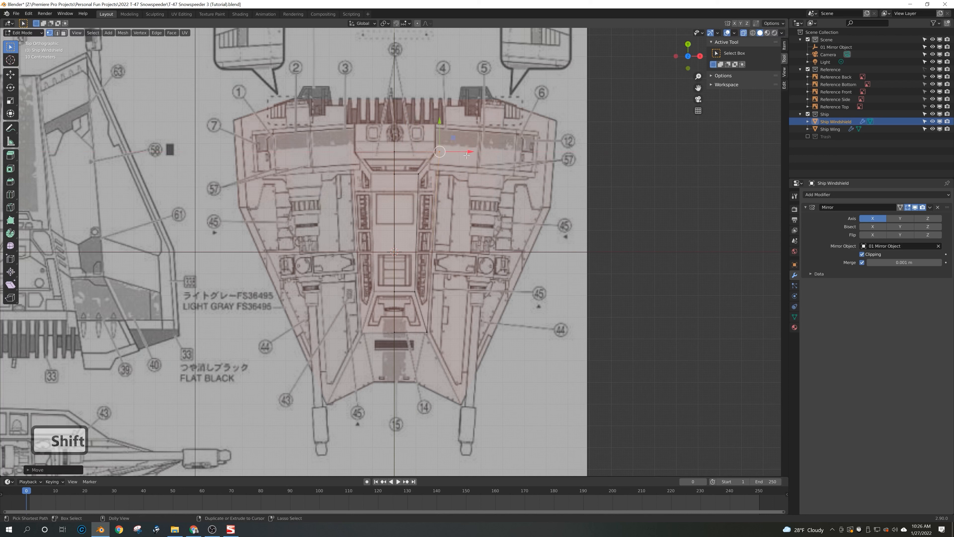
{"action": "key", "text": "ctrl+z"}
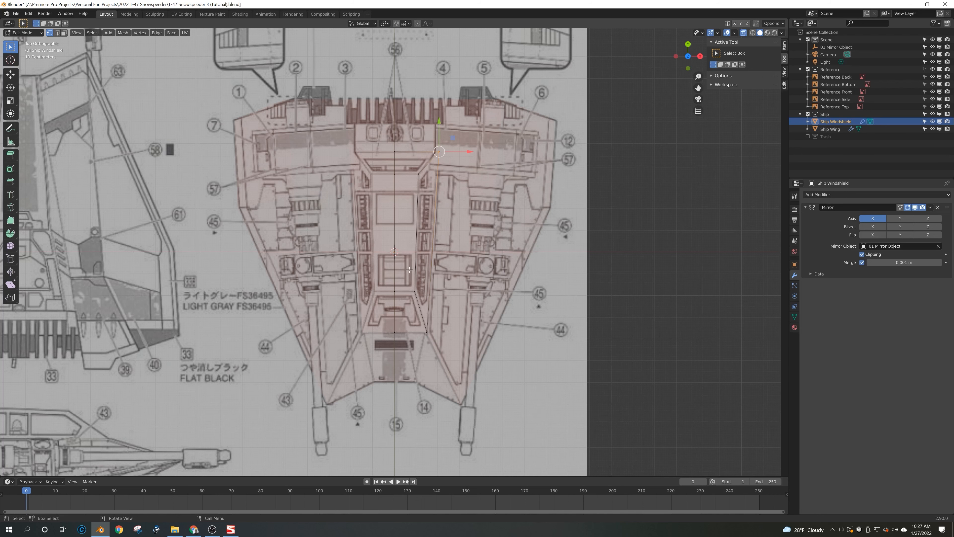
{"action": "key", "text": "KP_3"}
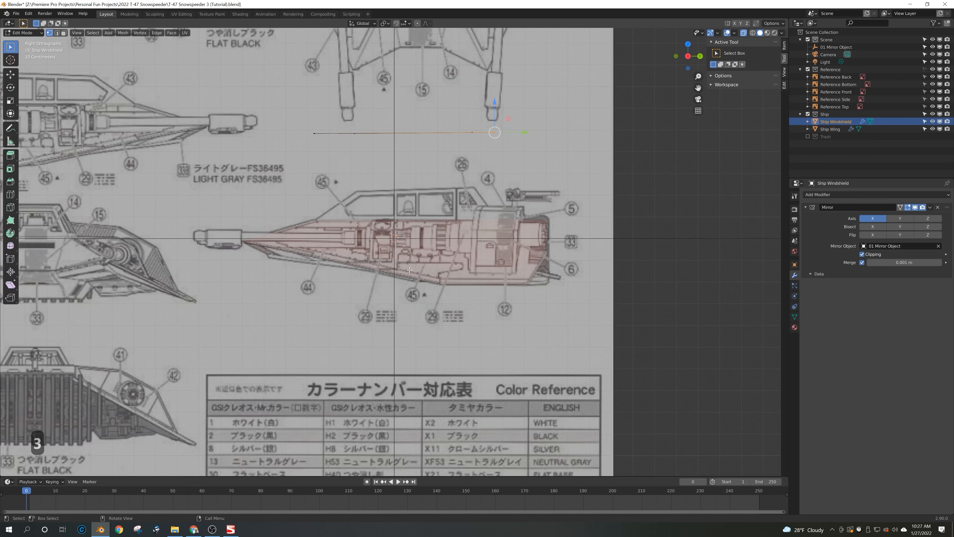
{"action": "key", "text": "KP_7"}
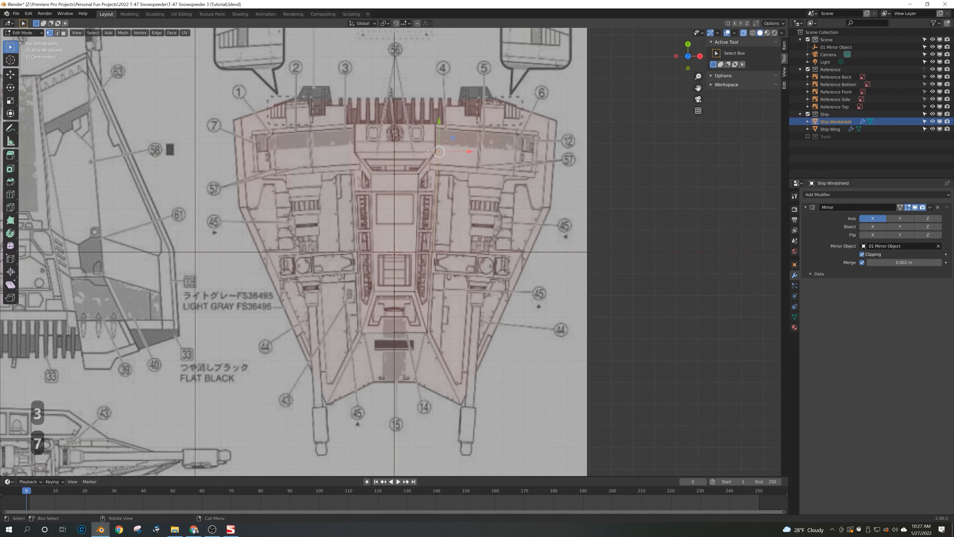
- Select the windshield's edges in turn over the top blueprint, and view the flat mesh from the side
{"action": "left_click", "coordinate": [442, 154], "text": "alt"}
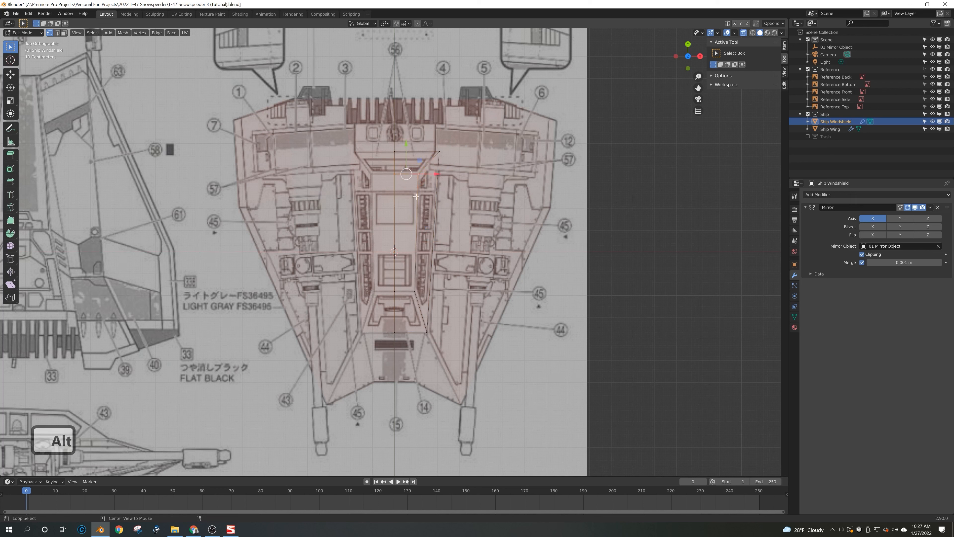
{"action": "left_click", "coordinate": [415, 295], "text": "alt"}
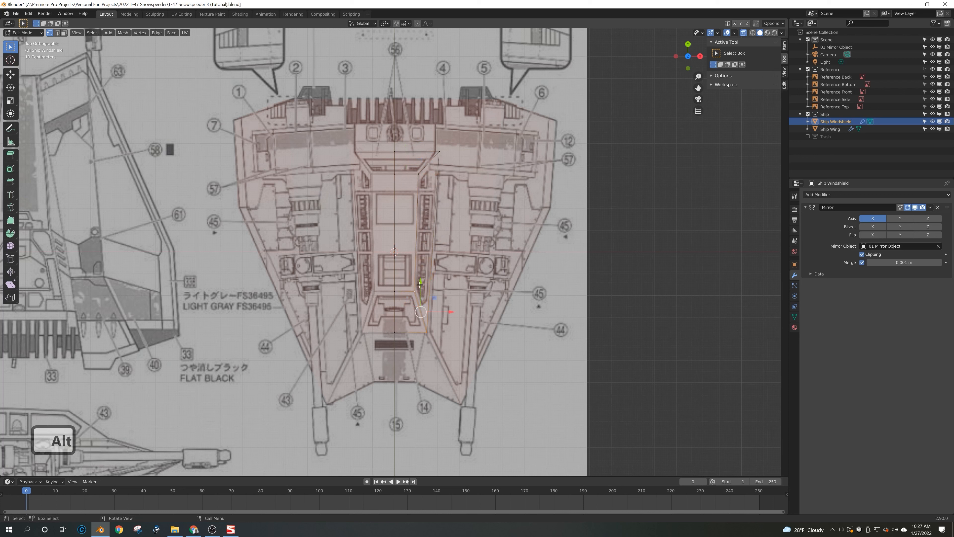
{"action": "left_click", "coordinate": [416, 270], "text": "alt"}
{"action": "left_click", "coordinate": [439, 161], "text": "alt"}
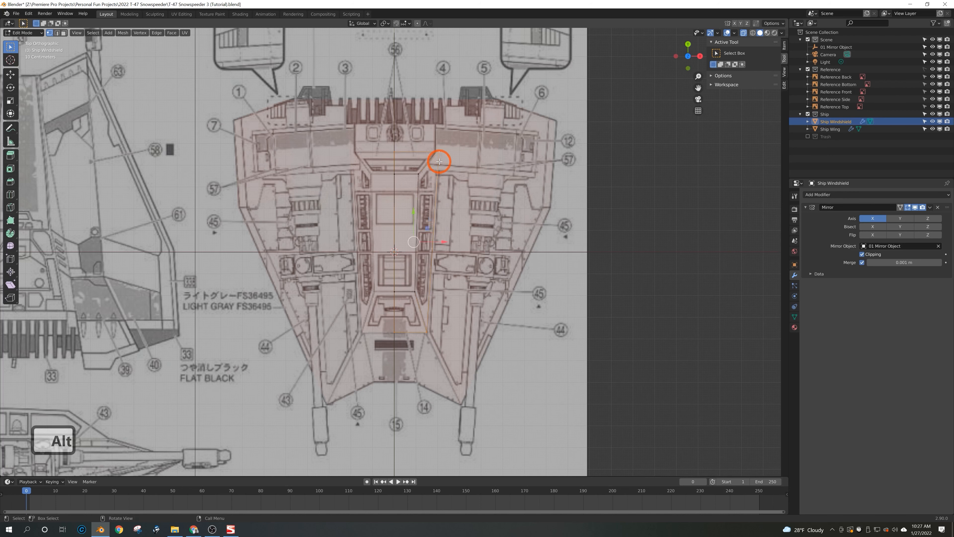
{"action": "key", "text": "KP_3"}
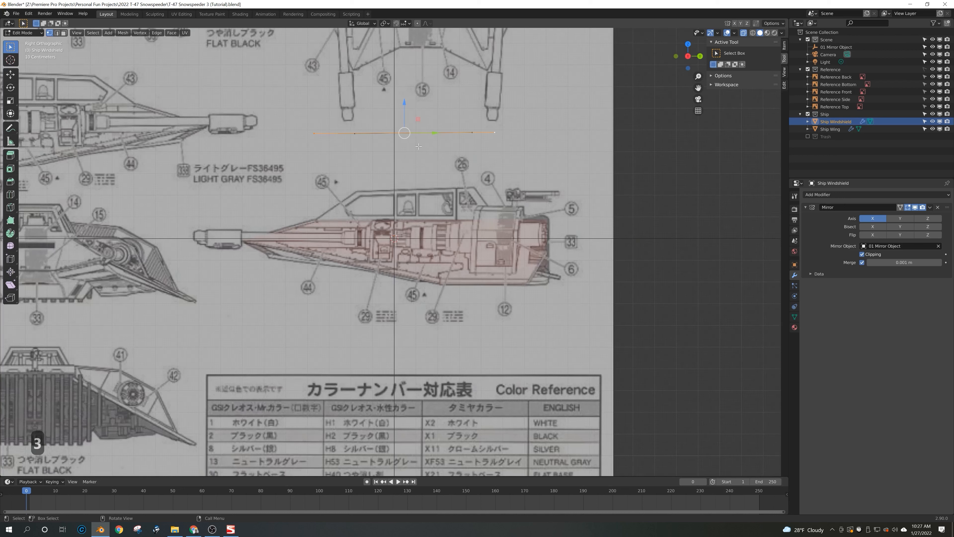
- Try lowering the whole windshield to the canopy roof line on the side blueprint and dropping its front and rear ends to the base
{"action": "key", "text": "a"}
{"action": "left_click_drag", "start_coordinate": [409, 107], "coordinate": [417, 161]}
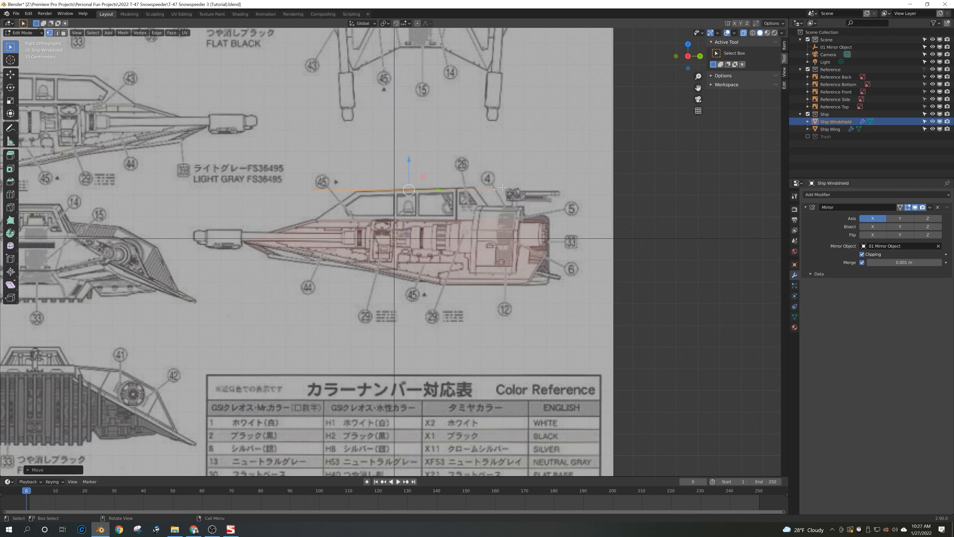
{"action": "left_click", "coordinate": [473, 189]}
{"action": "left_click_drag", "start_coordinate": [472, 158], "coordinate": [495, 191]}
{"action": "left_click", "coordinate": [495, 189]}
{"action": "left_click", "coordinate": [314, 191]}
{"action": "left_click_drag", "start_coordinate": [314, 162], "coordinate": [315, 191]}
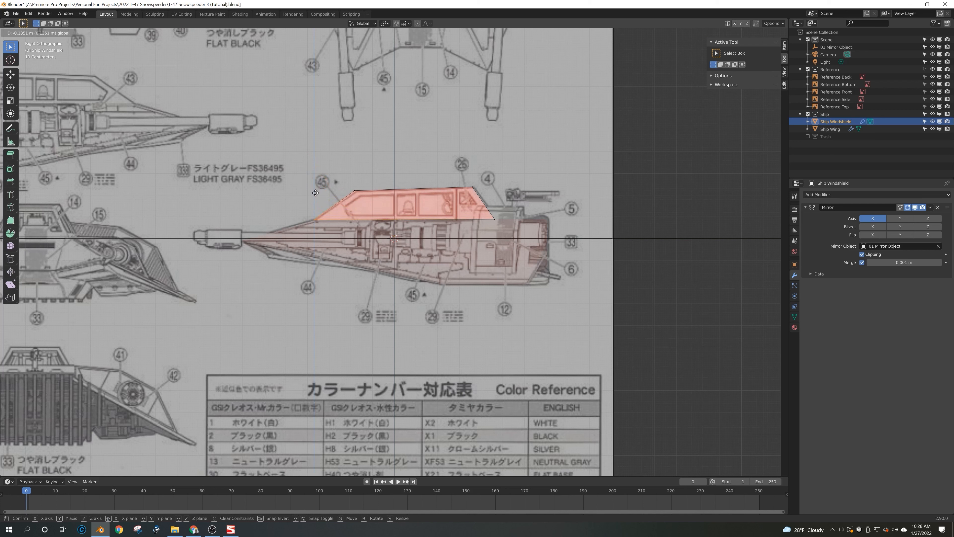
{"action": "left_click_drag", "start_coordinate": [315, 190], "coordinate": [315, 193]}
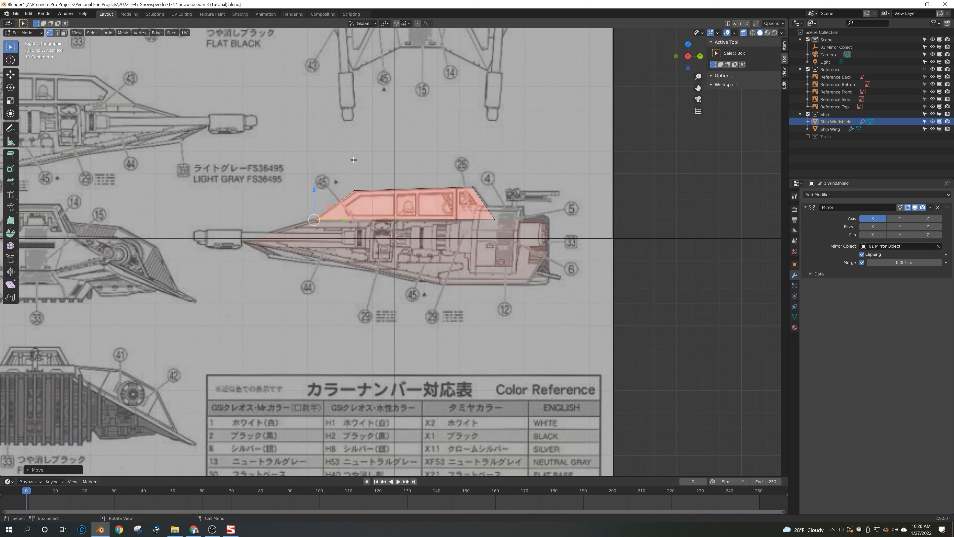
- Undo the windshield's vertical reshaping back to the flat mesh above the side blueprint
{"action": "key", "text": "ctrl+z"}
{"action": "key", "text": "ctrl+z"}
{"action": "key", "text": "ctrl+z"}
{"action": "key", "text": "ctrl+z"}
{"action": "key", "text": "ctrl+z"}
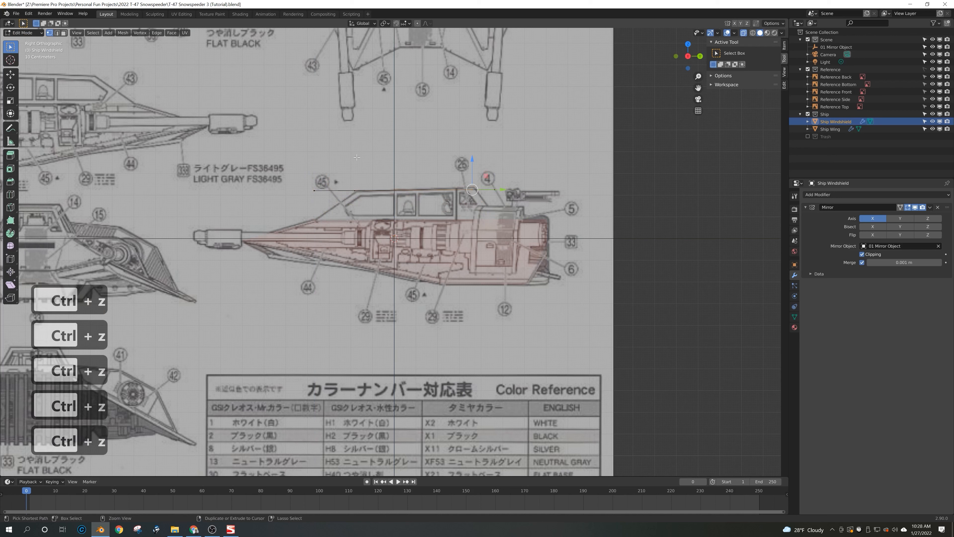
{"action": "key", "text": "ctrl+a"}
{"action": "key", "text": "ctrl+z"}
{"action": "key", "text": "ctrl+z"}
{"action": "key", "text": "ctrl+z"}
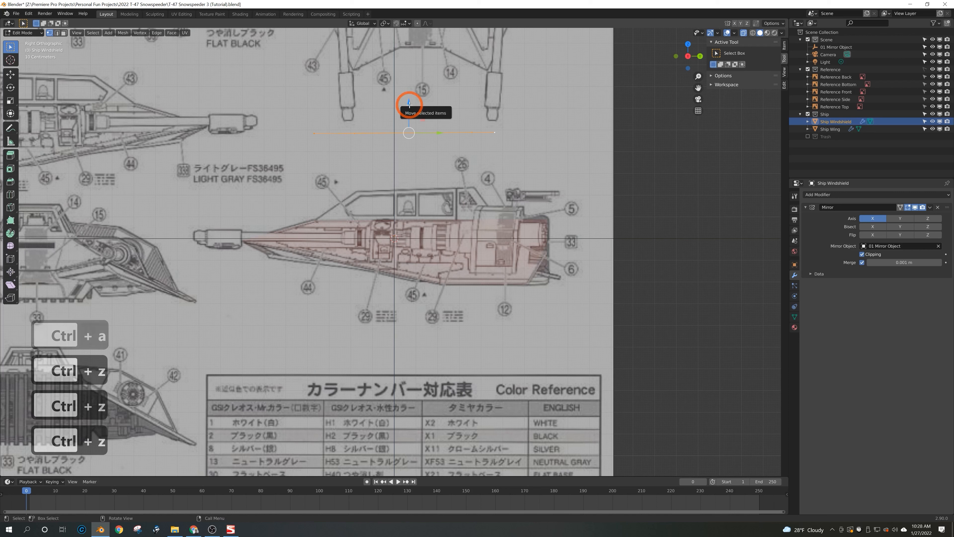
- Lower the entire windshield mesh along Z with snapping onto the canopy's base line on the side blueprint
{"action": "left_click", "coordinate": [440, 109]}
{"action": "key", "text": "a"}
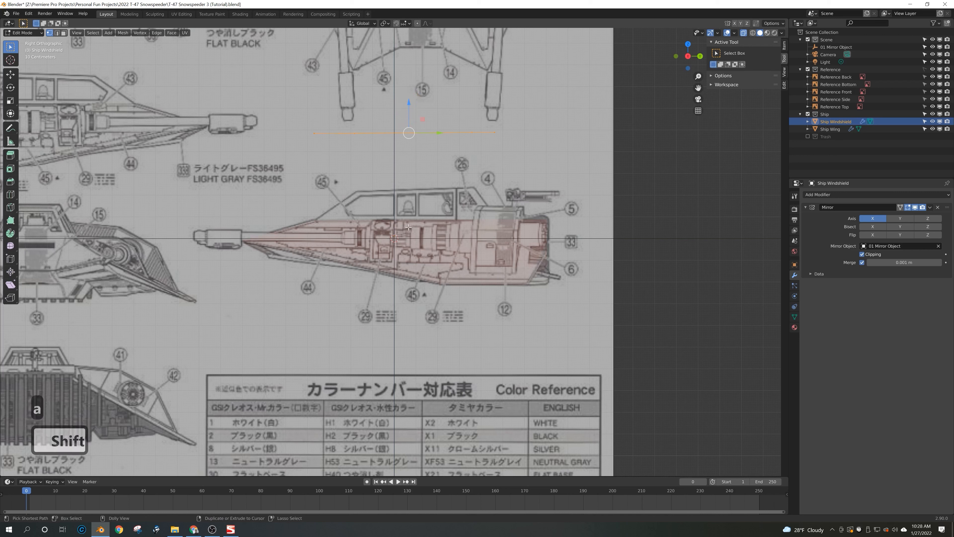
{"action": "left_click_drag", "start_coordinate": [409, 104], "coordinate": [411, 175]}
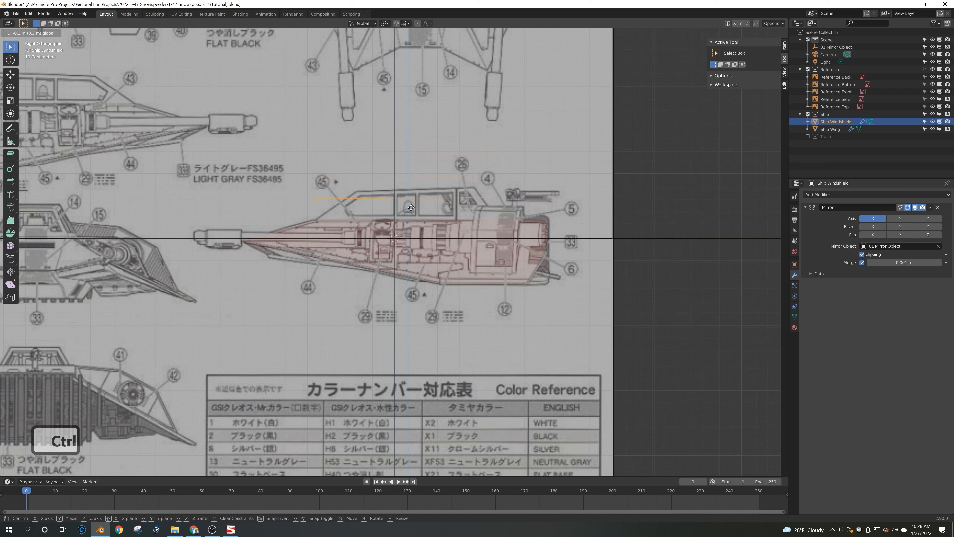
{"action": "left_click_drag", "start_coordinate": [410, 232], "coordinate": [410, 232], "text": "ctrl"}
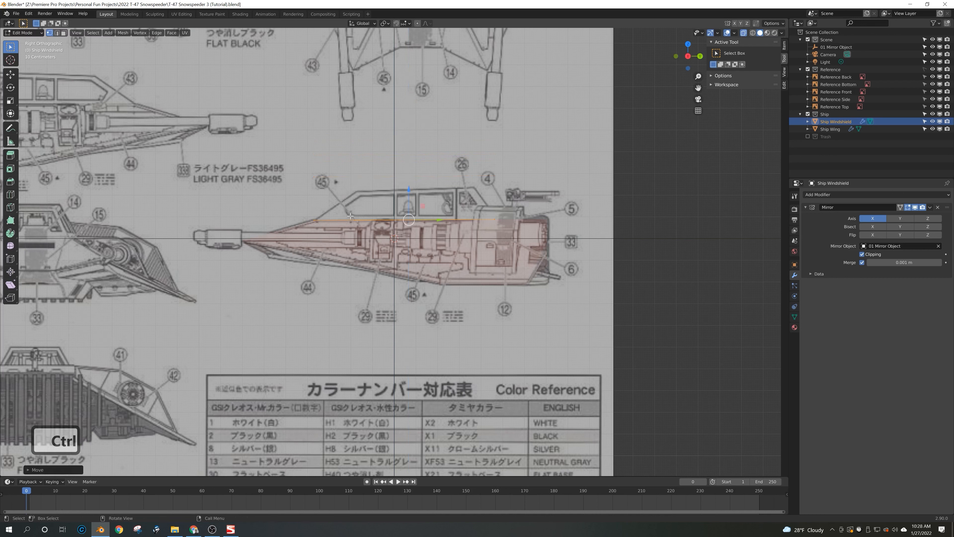
- Raise the inset's front and rear edges along Z to the canopy roof line on the side blueprint
{"action": "left_click", "coordinate": [358, 203]}
{"action": "left_click_drag", "start_coordinate": [354, 193], "coordinate": [355, 163], "text": "ctrl"}
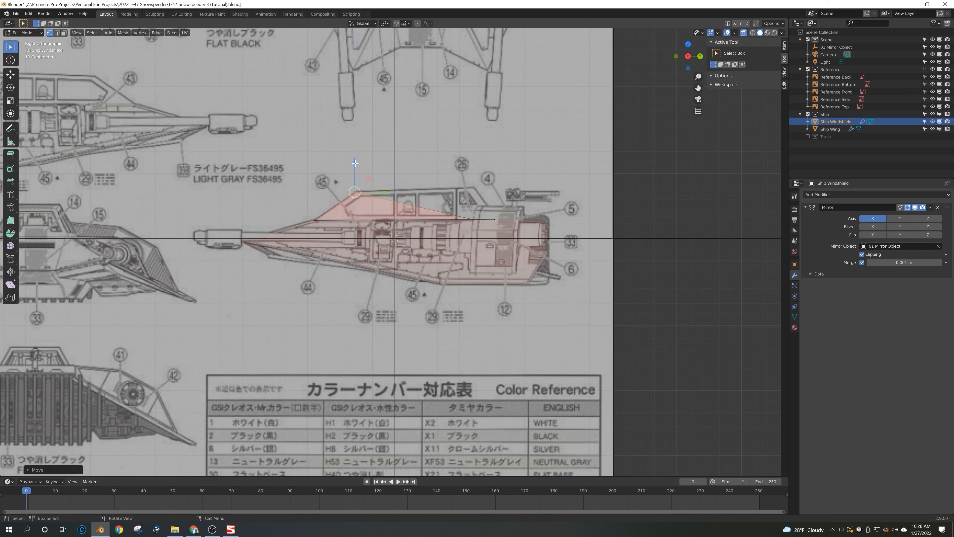
{"action": "left_click", "coordinate": [472, 218]}
{"action": "left_click_drag", "start_coordinate": [472, 195], "coordinate": [472, 166]}
- Fine-tune the height of the roof's front edge along Z against the side blueprint, undoing the last nudge
{"action": "left_click", "coordinate": [345, 192]}
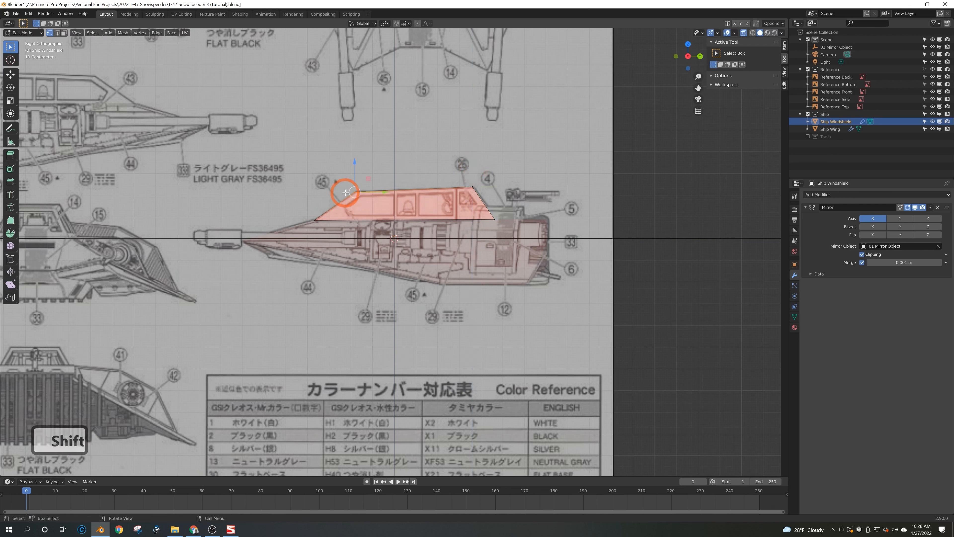
{"action": "left_click_drag", "start_coordinate": [354, 161], "coordinate": [355, 160], "text": "shift"}
{"action": "left_click_drag", "start_coordinate": [355, 161], "coordinate": [355, 162], "text": "shift"}
{"action": "key", "text": "ctrl+z"}
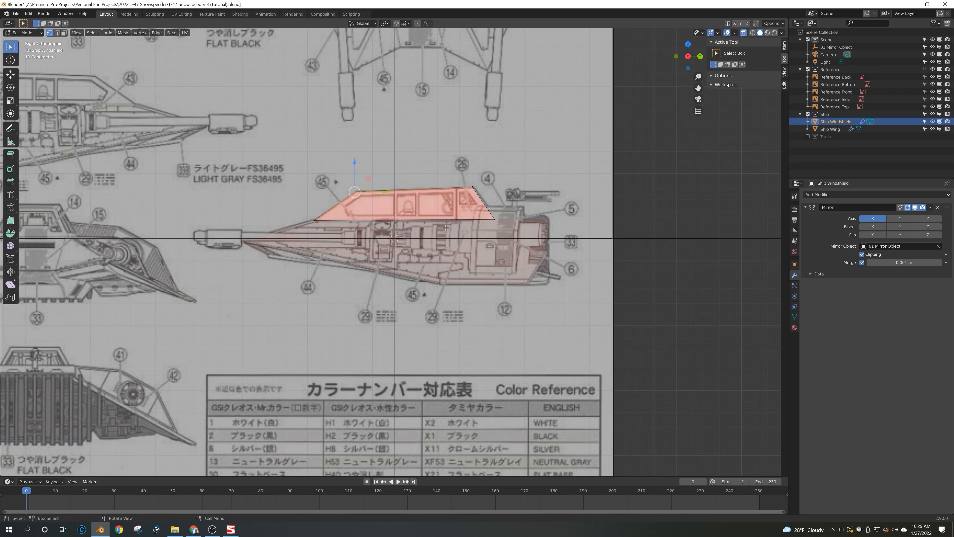
- Compare the raised windshield with the front, top and side blueprints, and save the file
{"action": "key", "text": "KP_1"}
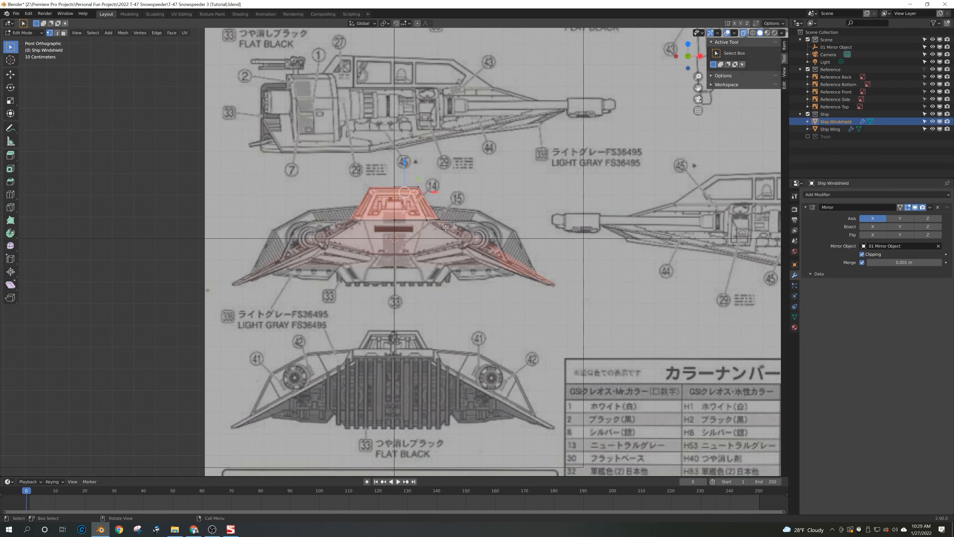
{"action": "key", "text": "KP_7"}
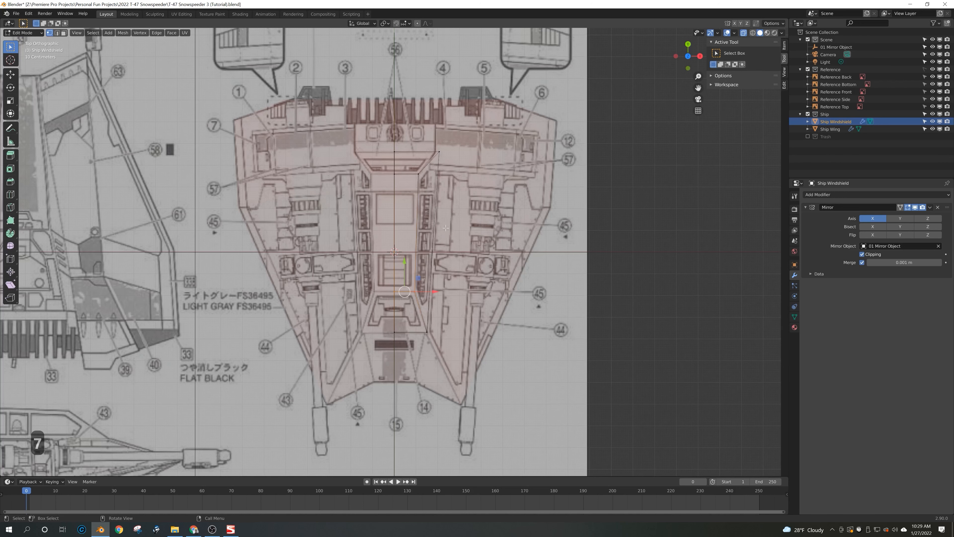
{"action": "key", "text": "KP_3"}
{"action": "key", "text": "KP_1"}
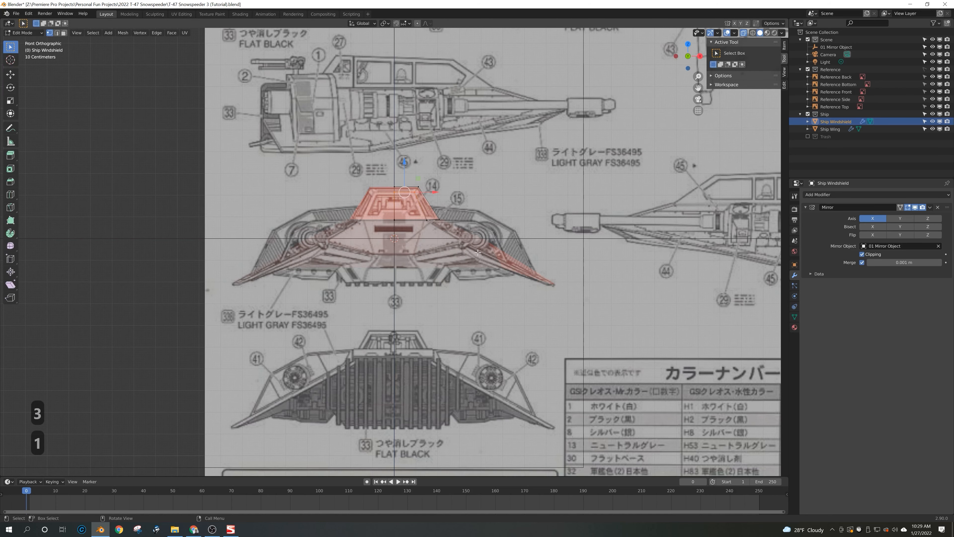
{"action": "key", "text": "ctrl+s"}
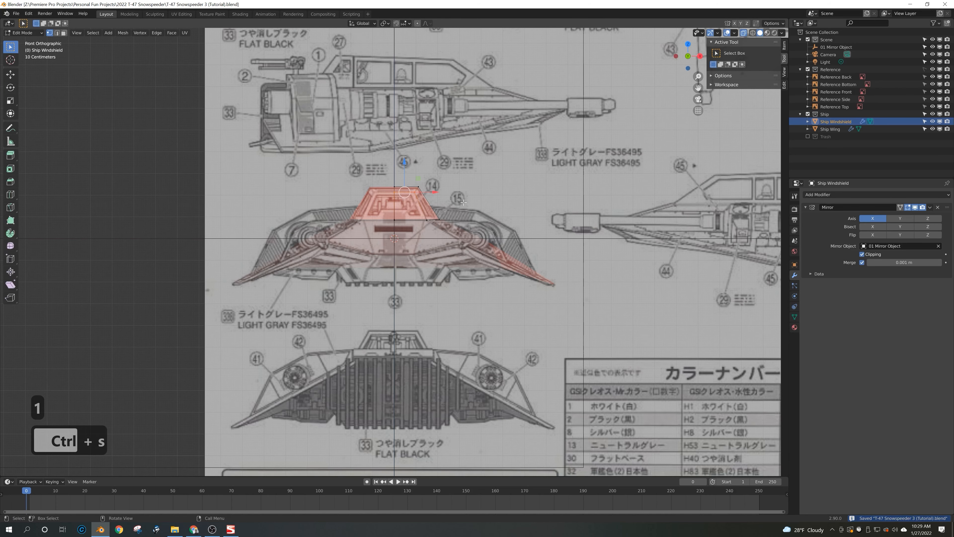
- Return to Object Mode, turn off X-ray and show the ship as solid surfaces in a perspective view
{"action": "key", "text": "Tab"}
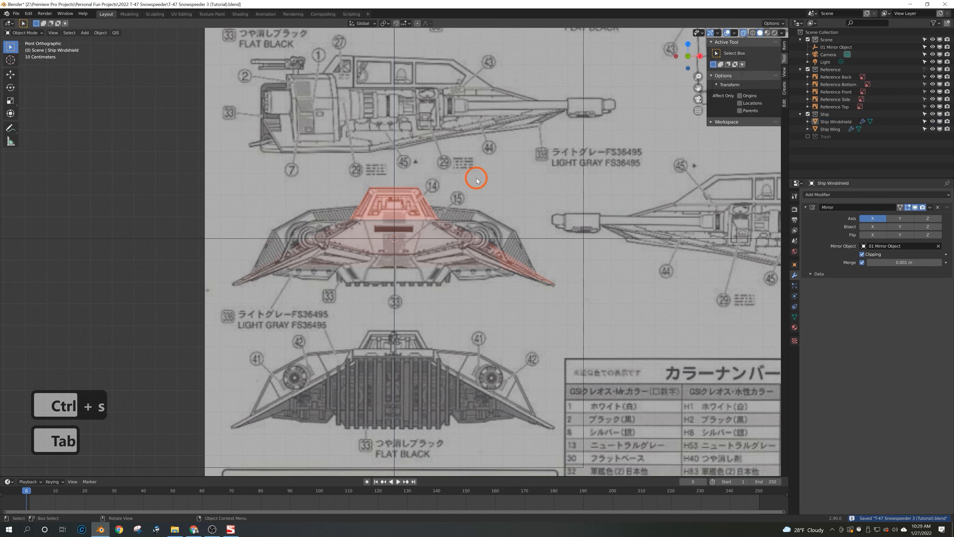
{"action": "key", "text": "alt+z"}
{"action": "middle_click_drag", "start_coordinate": [482, 175], "coordinate": [431, 240]}
{"action": "scroll", "coordinate": [453, 256], "scroll_direction": "down", "scroll_amount": 2}
{"action": "middle_click_drag", "start_coordinate": [450, 274], "coordinate": [461, 245]}
{"action": "key", "text": "KP_5"}
{"action": "middle_click", "coordinate": [536, 150]}
{"action": "key", "text": "KP_5"}
{"action": "middle_click_drag", "start_coordinate": [455, 205], "coordinate": [427, 198]}
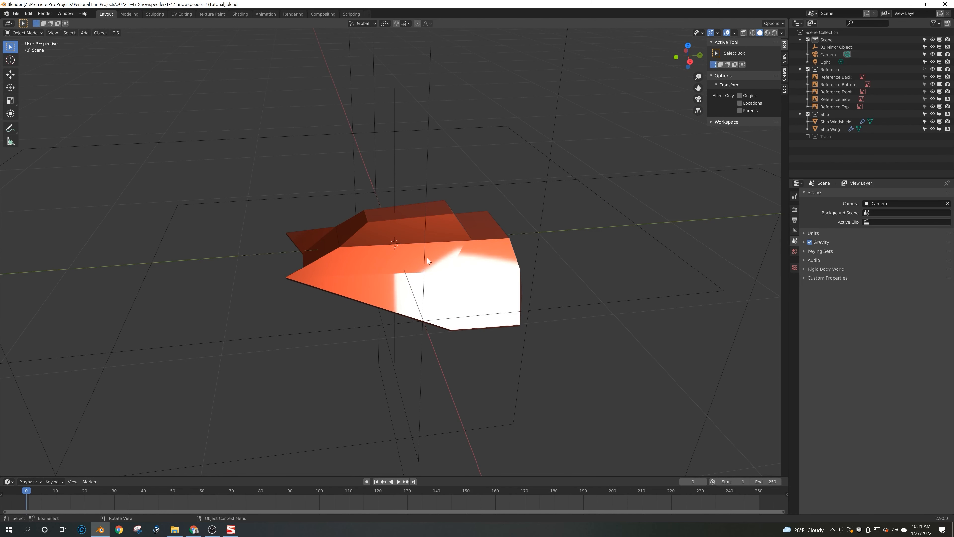
- Examine the wing body and windshield together from the front, sides, rear and above
{"action": "middle_click_drag", "start_coordinate": [406, 253], "coordinate": [196, 299]}
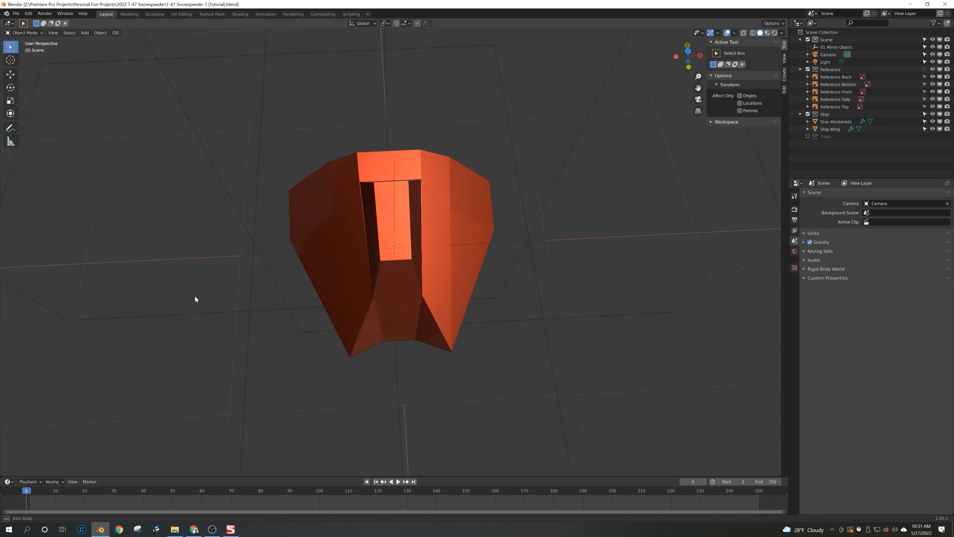
{"action": "middle_click_drag", "start_coordinate": [466, 335], "coordinate": [418, 312]}
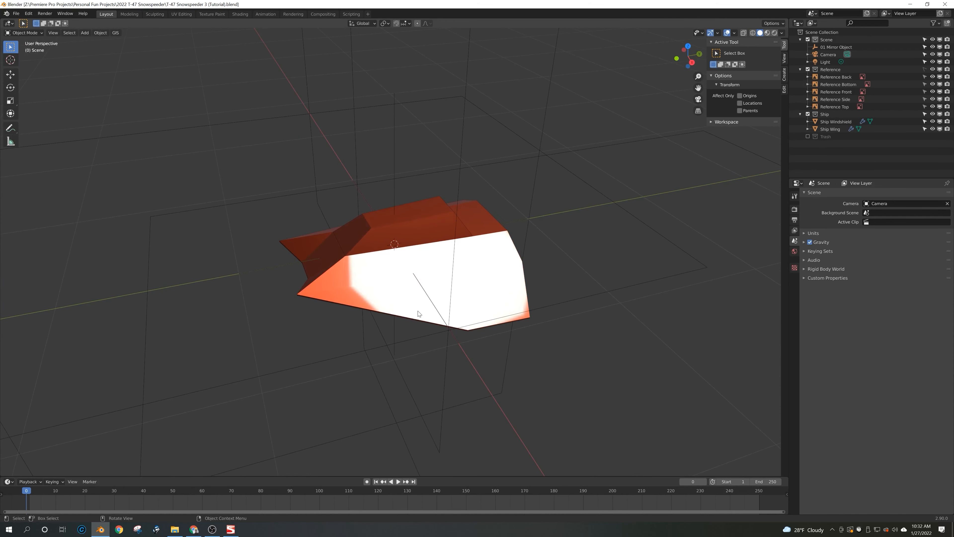
{"action": "middle_click_drag", "start_coordinate": [419, 313], "coordinate": [493, 296]}
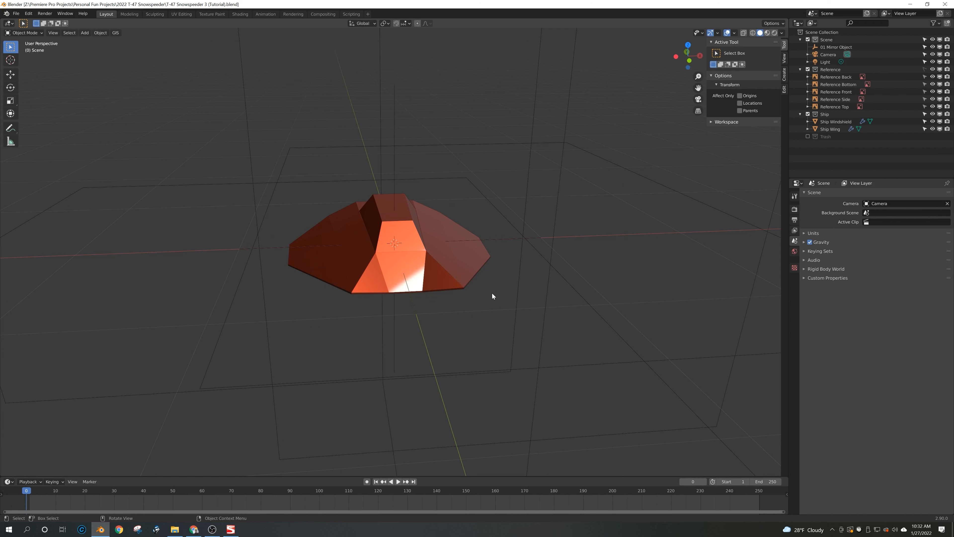
{"action": "middle_click_drag", "start_coordinate": [515, 98], "coordinate": [466, 216]}
{"action": "key", "text": "Tab"}
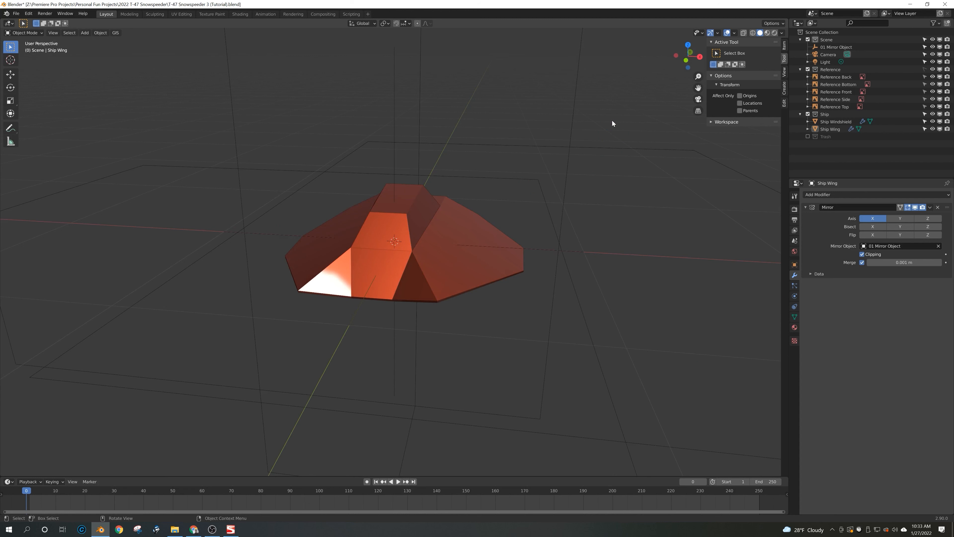
{"action": "middle_click_drag", "start_coordinate": [590, 193], "coordinate": [355, 188]}
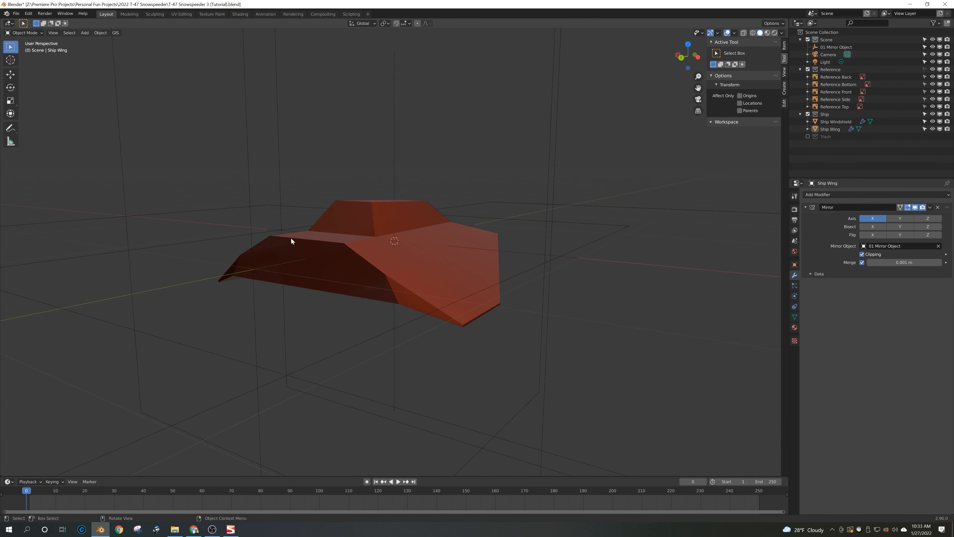
{"action": "mouse_move", "coordinate": [376, 264]}
{"action": "middle_mouse_down"}
{"action": "mouse_move", "coordinate": [379, 250]}
{"action": "mouse_move", "coordinate": [378, 259]}
{"action": "middle_mouse_up"}
{"action": "middle_click_drag", "start_coordinate": [461, 249], "coordinate": [335, 284]}
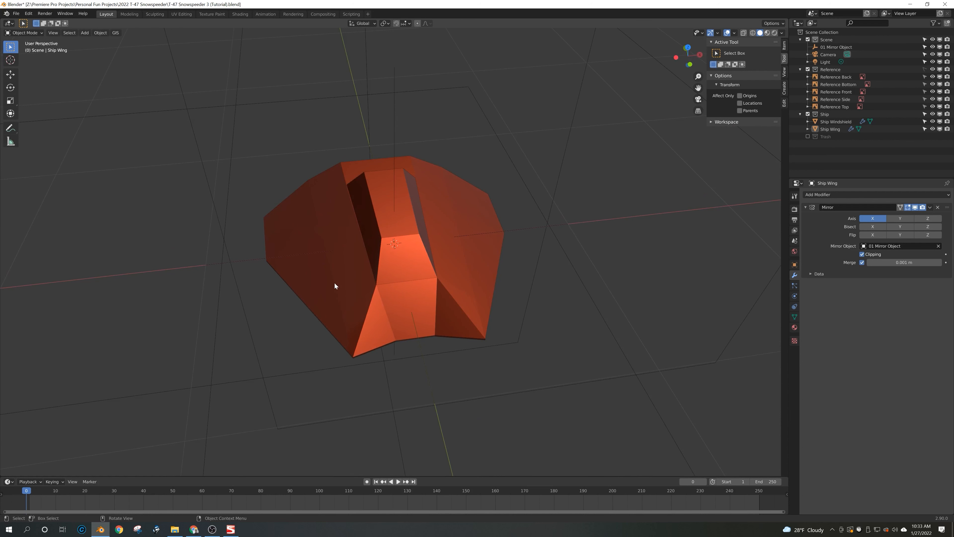
{"action": "middle_click_drag", "start_coordinate": [316, 186], "coordinate": [452, 160]}
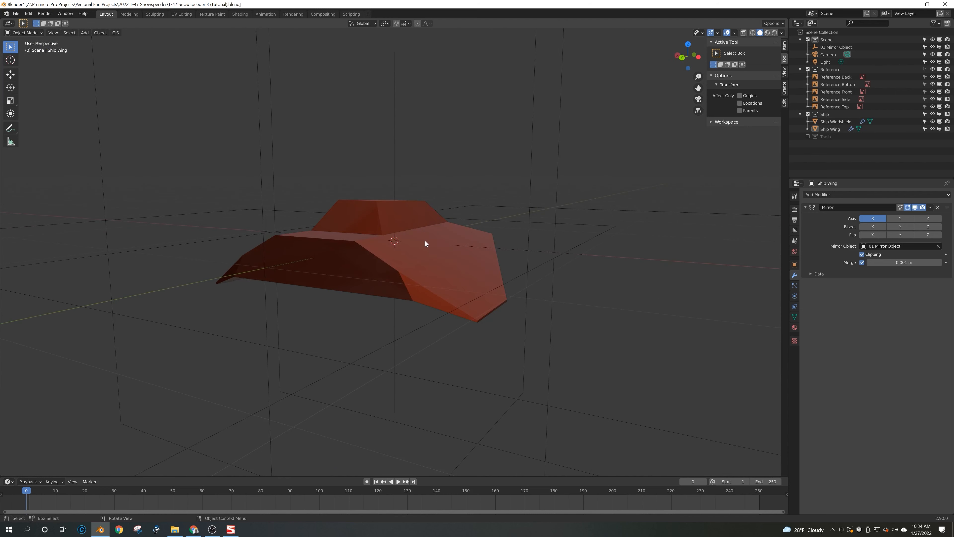
{"action": "middle_click_drag", "start_coordinate": [422, 243], "coordinate": [468, 273]}
{"action": "scroll", "coordinate": [464, 274], "scroll_direction": "up", "scroll_amount": 1}
{"action": "mouse_move", "coordinate": [465, 285]}
{"action": "middle_mouse_down"}
{"action": "mouse_move", "coordinate": [452, 266]}
{"action": "mouse_move", "coordinate": [454, 279]}
{"action": "middle_mouse_up"}
{"action": "left_click", "coordinate": [422, 276]}
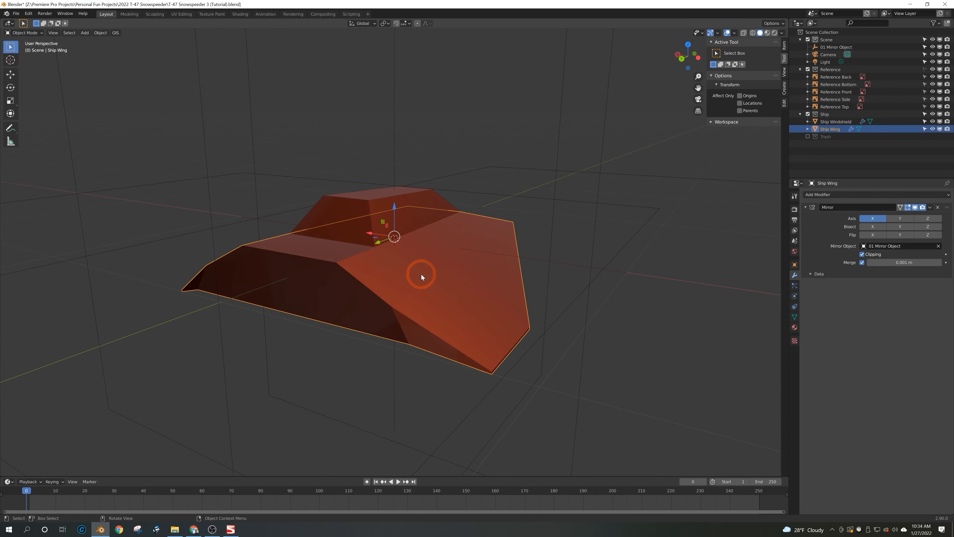
{"action": "middle_click_drag", "start_coordinate": [411, 233], "coordinate": [451, 225]}
{"action": "middle_click_drag", "start_coordinate": [538, 182], "coordinate": [435, 233]}
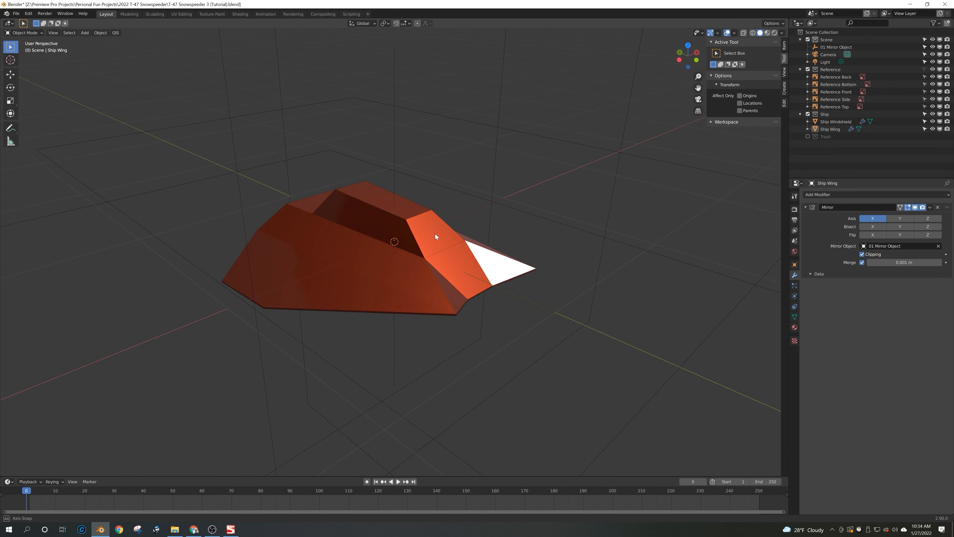
{"action": "middle_click_drag", "start_coordinate": [334, 265], "coordinate": [372, 290]}
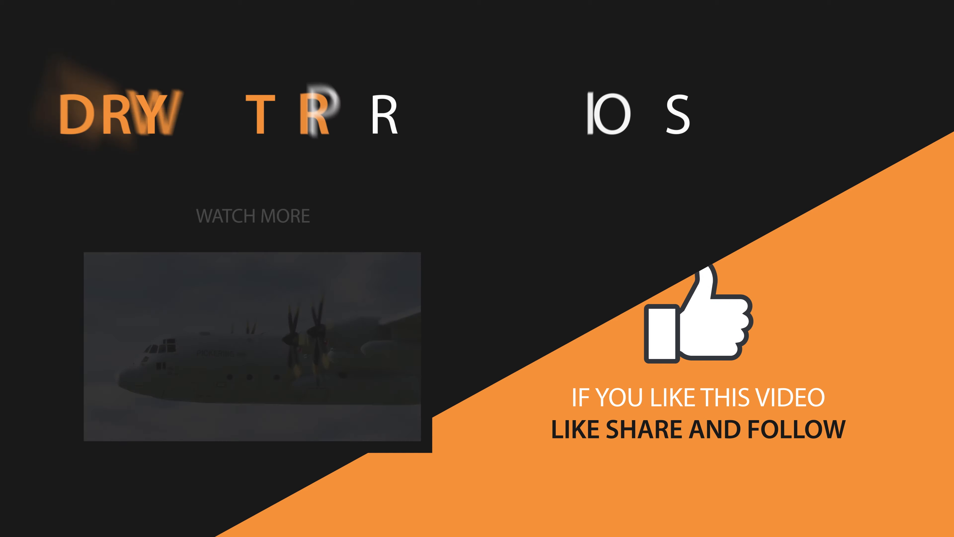